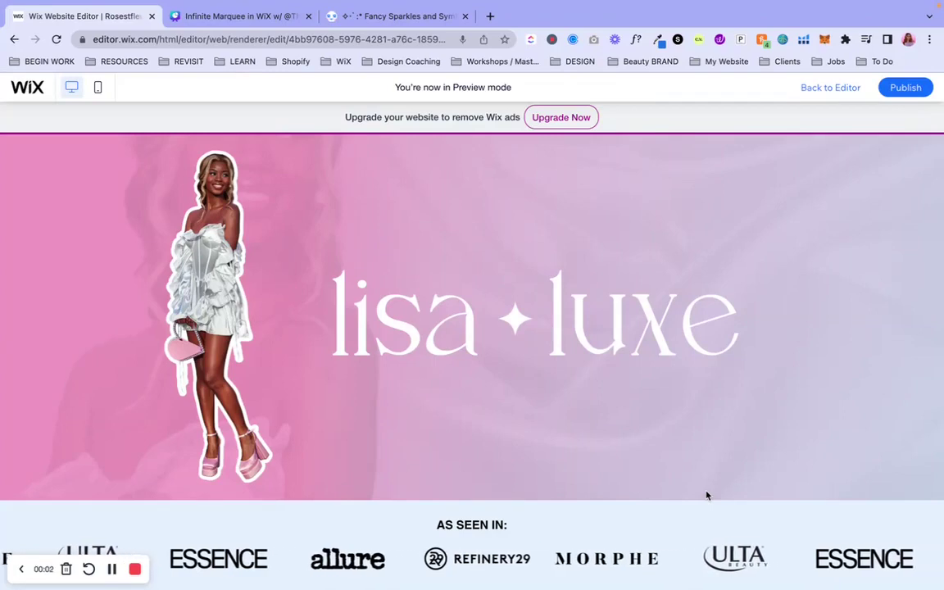
# Delete the AS SEEN IN logo strip and insert a blank section below the lisa luxe hero.
pyautogui.scroll(-3, 708, 495)
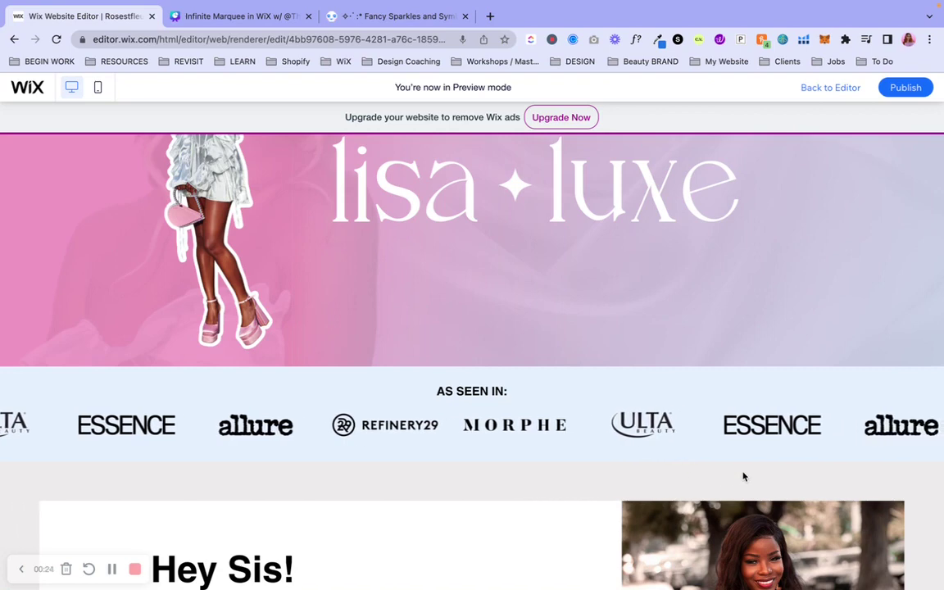
pyautogui.scroll(-10, 744, 476)
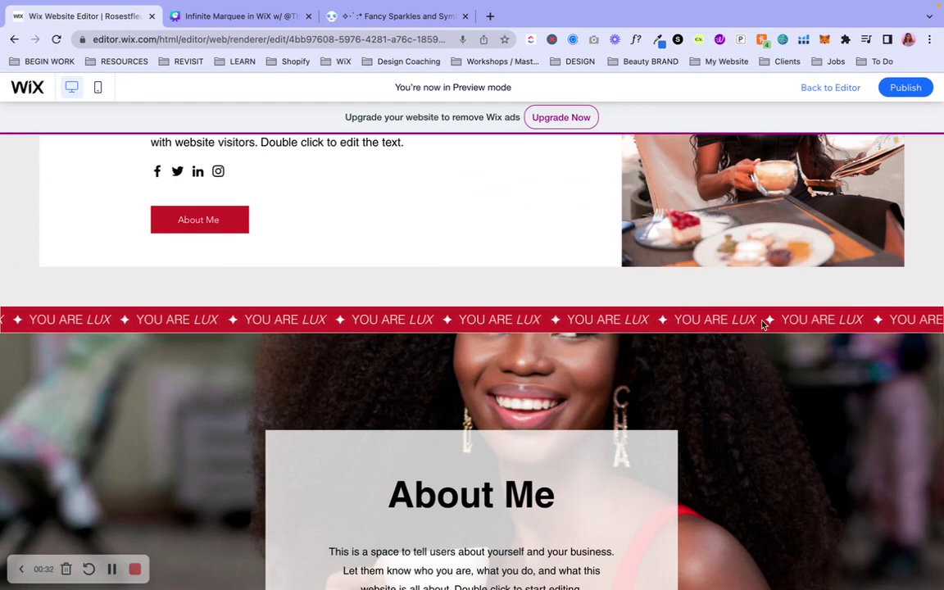
pyautogui.scroll(10, 762, 325)
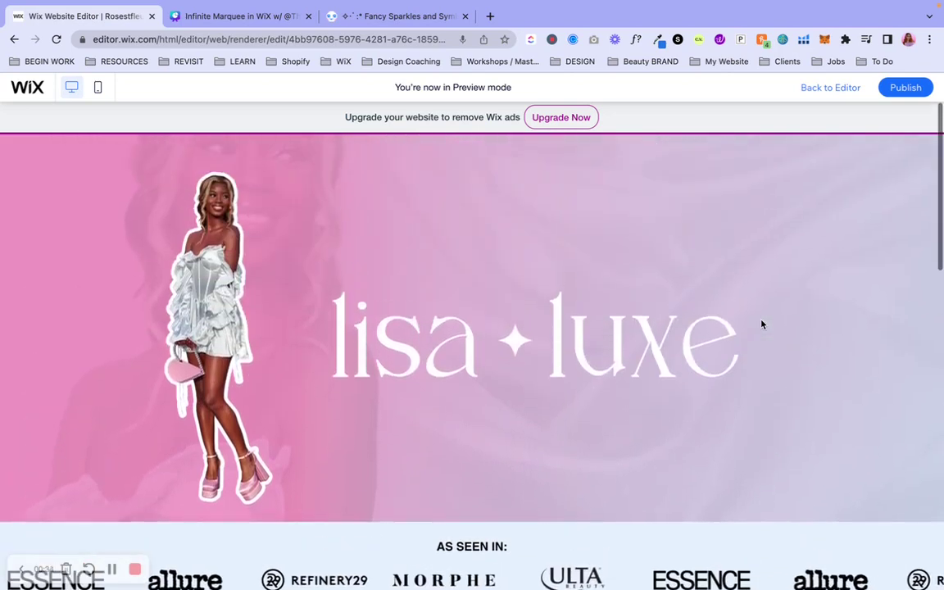
pyautogui.scroll(-3, 762, 390)
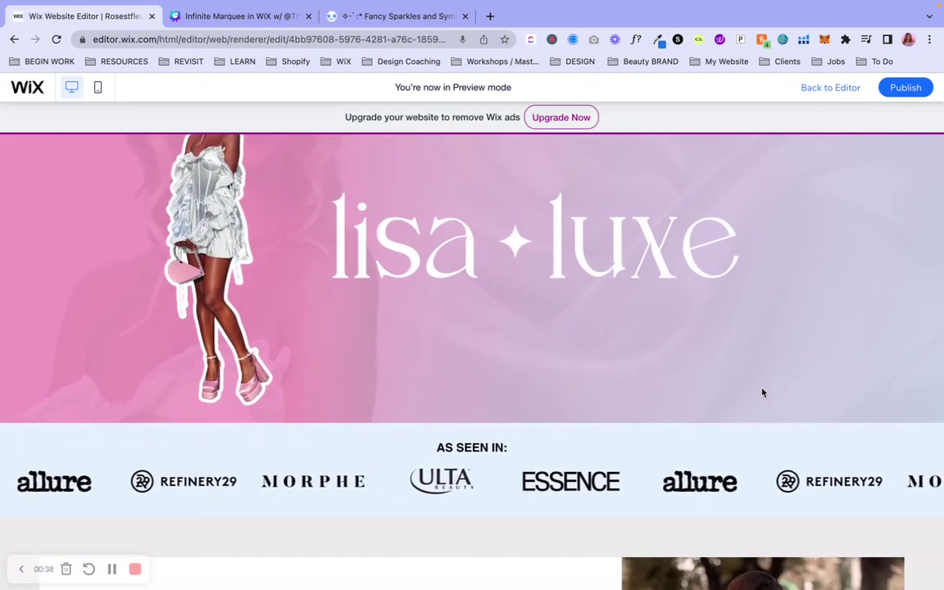
pyautogui.scroll(-6, 762, 393)
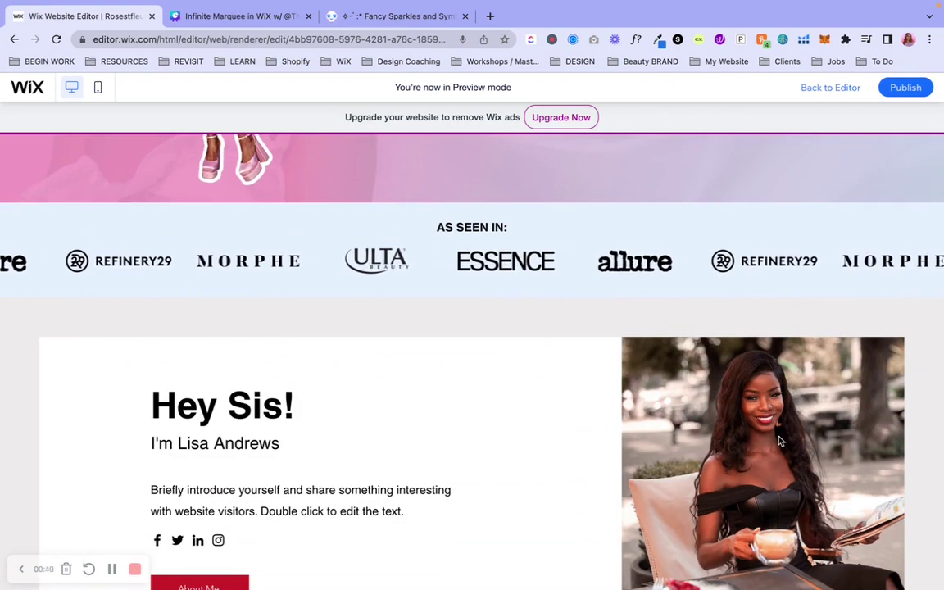
pyautogui.scroll(6, 780, 441)
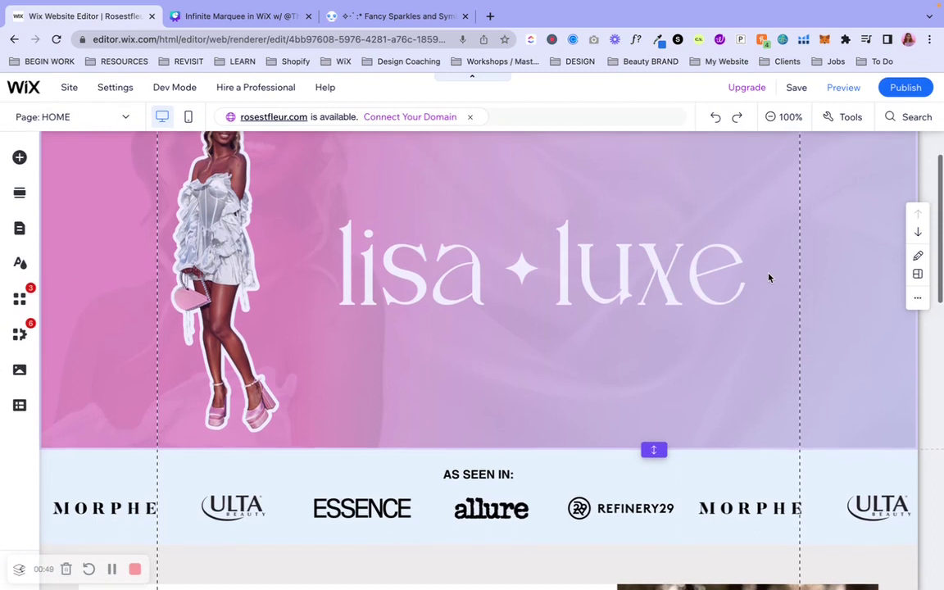
pyautogui.scroll(-2, 724, 311)
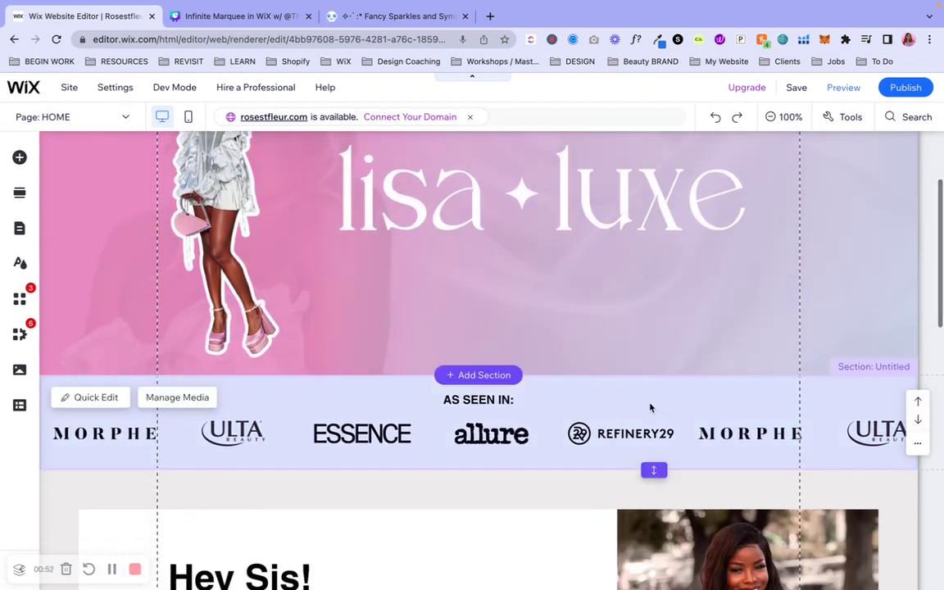
pyautogui.click(571, 407)
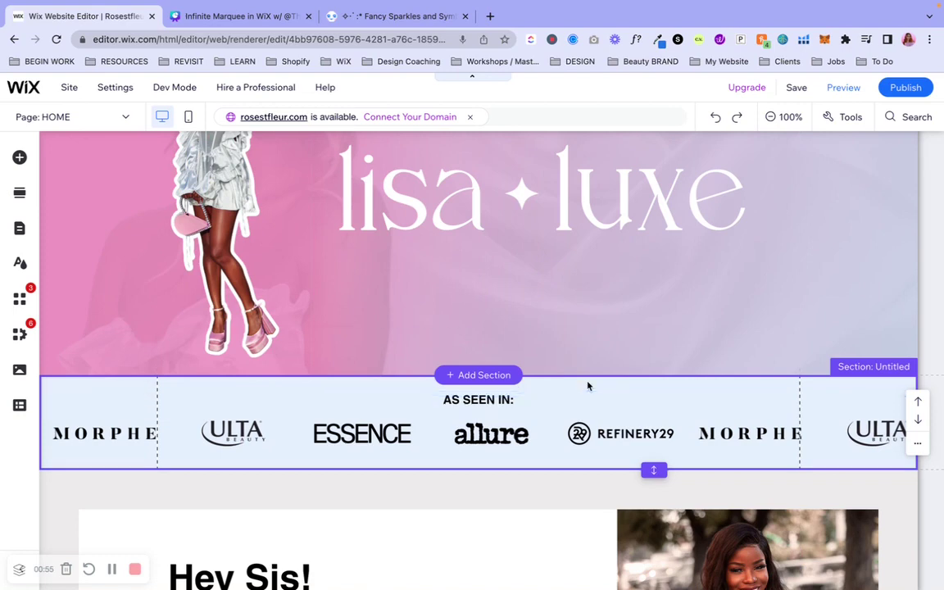
pyautogui.press('Delete')
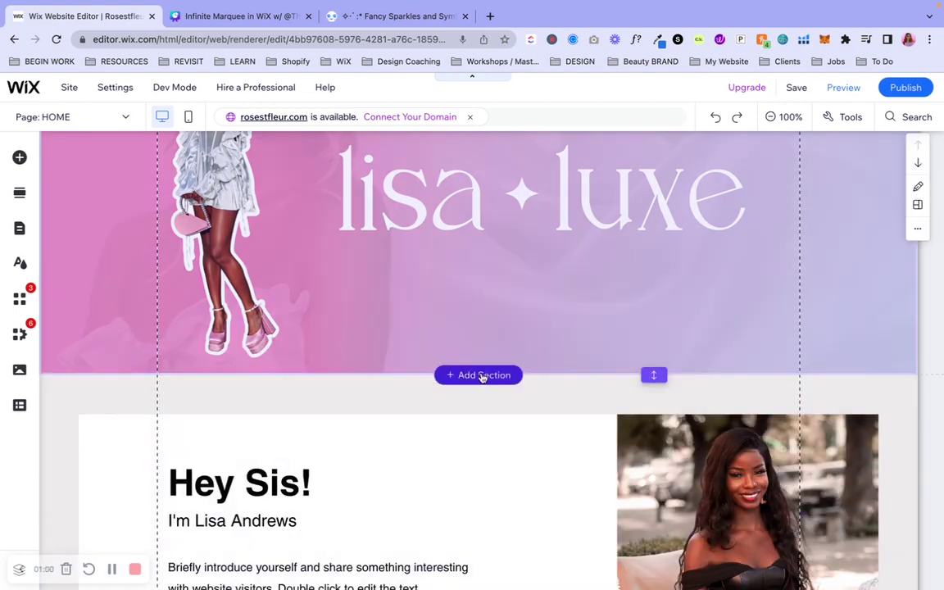
pyautogui.click(475, 376)
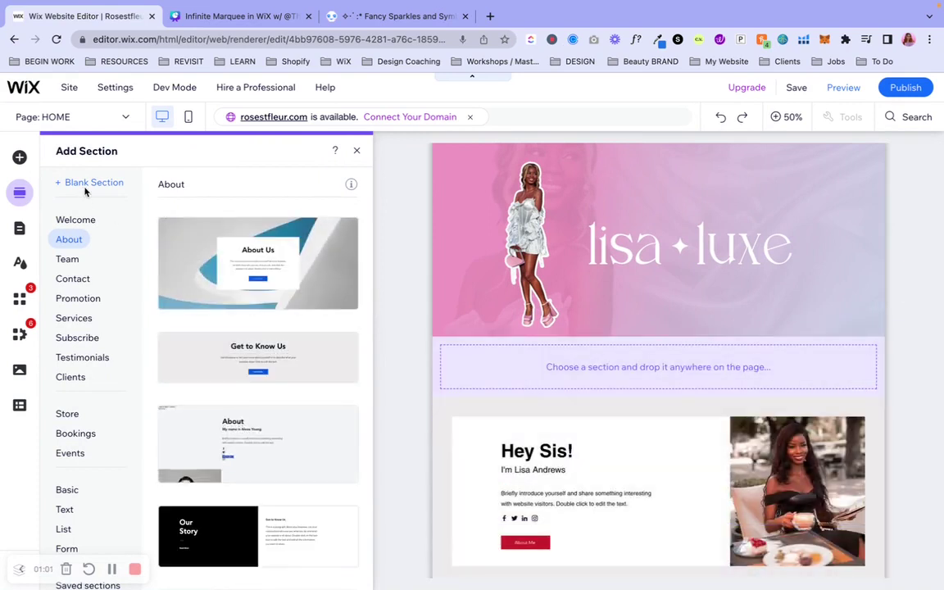
pyautogui.click(85, 184)
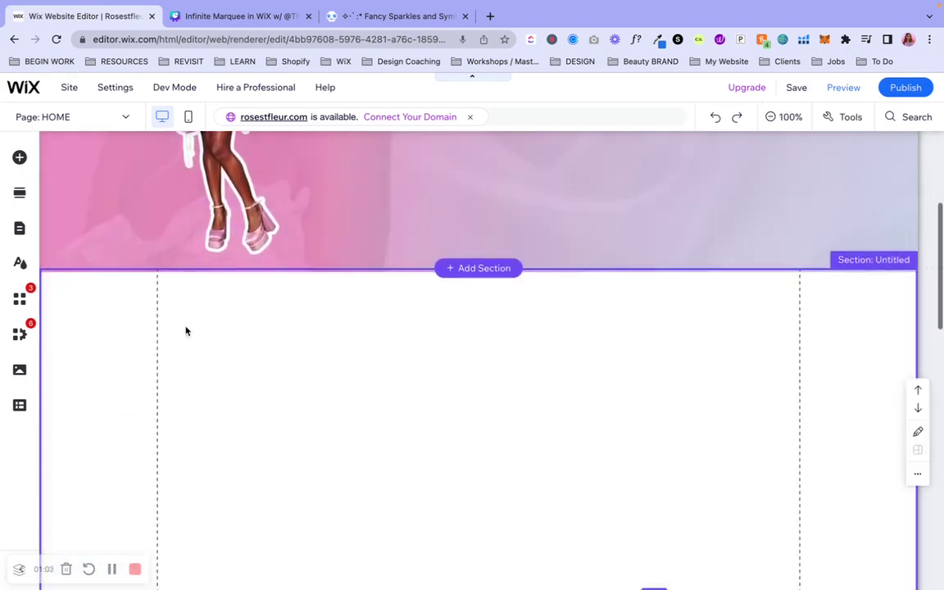
# Add the Showcase pro gallery with sample photos to the new blank section.
pyautogui.click(20, 159)
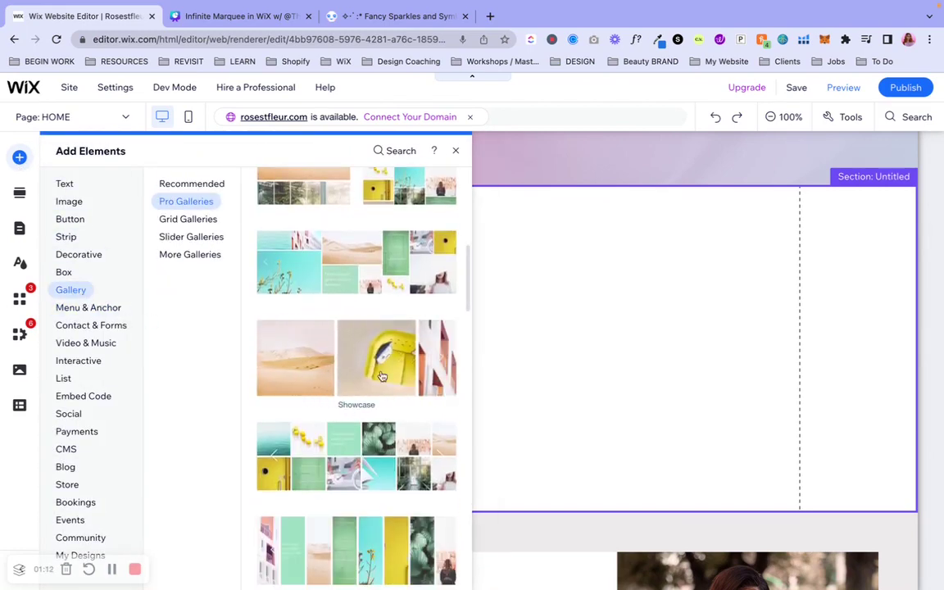
pyautogui.click(334, 372)
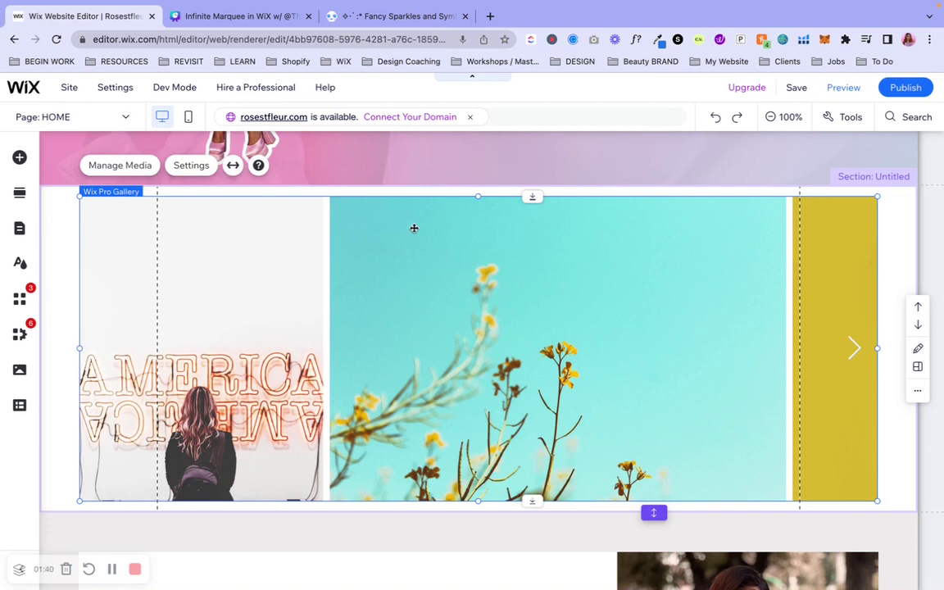
# Stretch the gallery to full width with 0 px margins and shorten it into a thin strip.
pyautogui.click(234, 166)
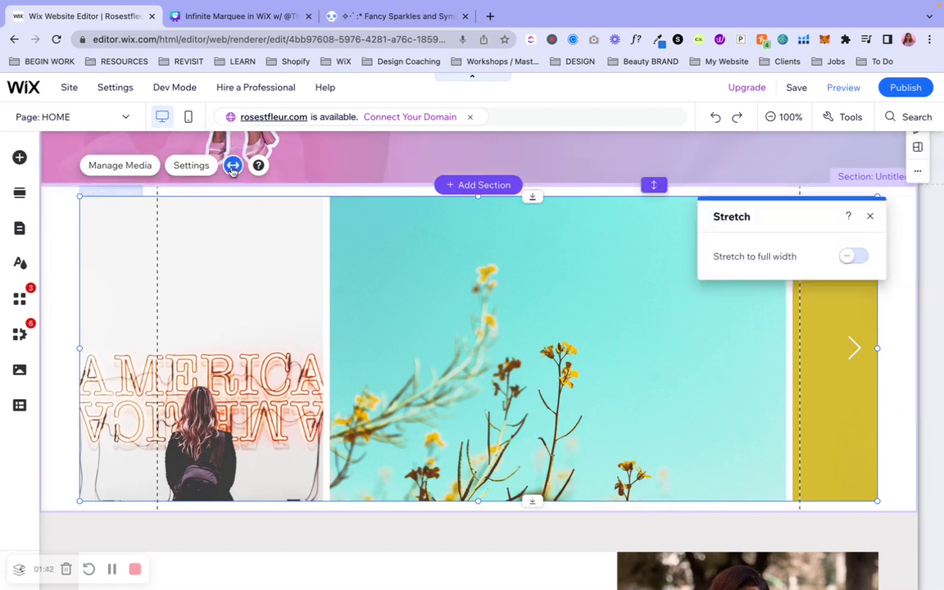
pyautogui.click(851, 258)
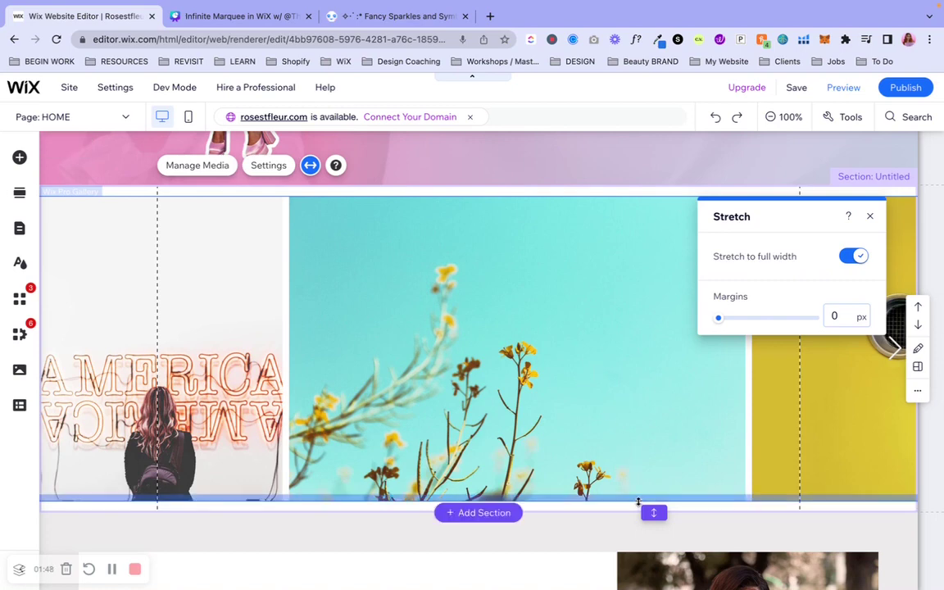
pyautogui.moveTo(638, 503); pyautogui.dragTo(606, 268)
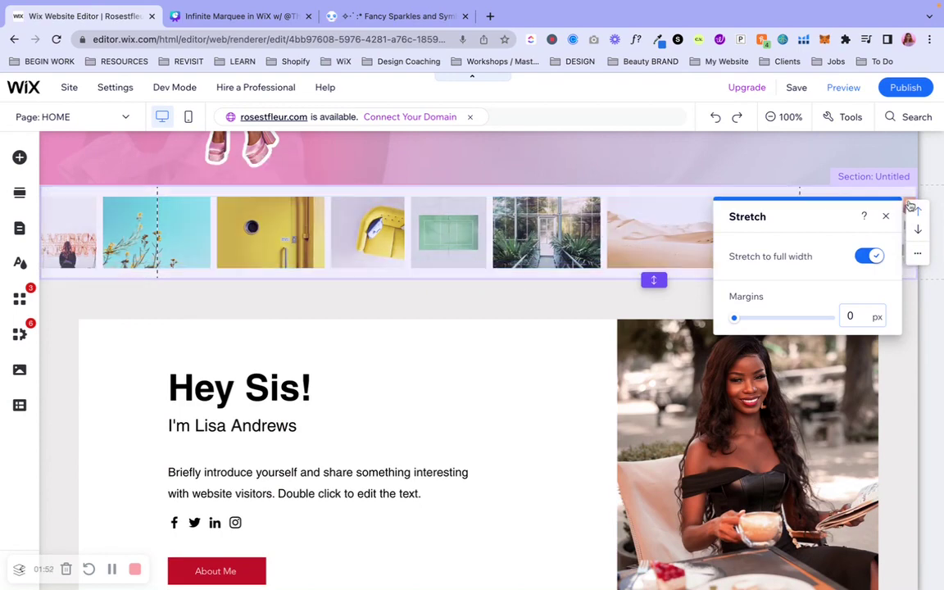
pyautogui.click(885, 217)
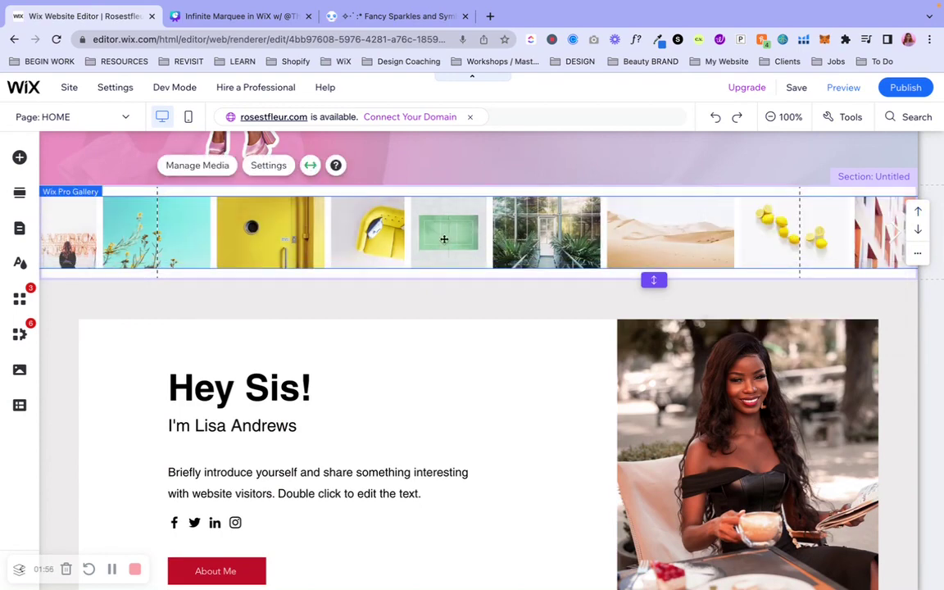
# Delete all sample photos from the gallery, then bring up the Canva design with the five logos.
pyautogui.click(196, 167)
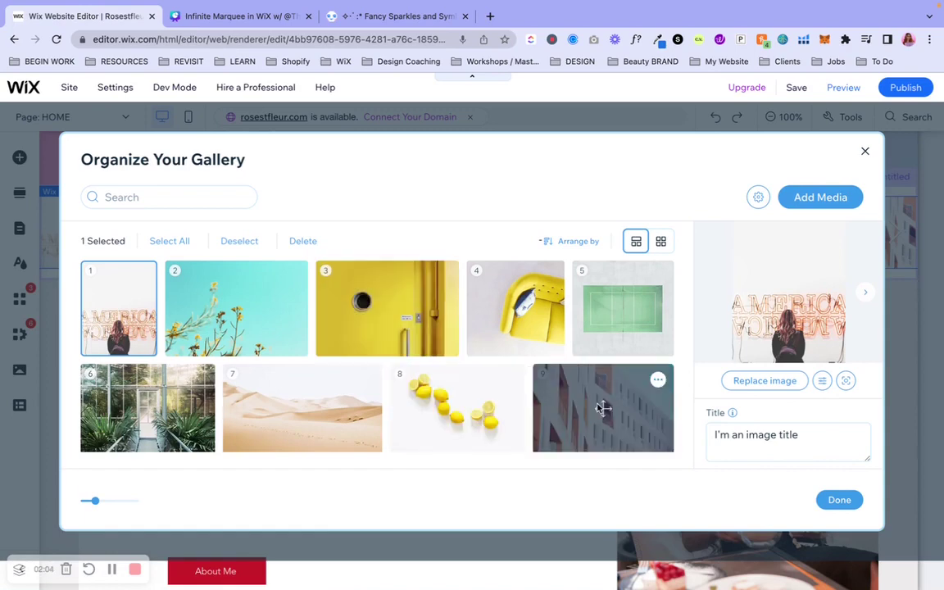
pyautogui.click(169, 242)
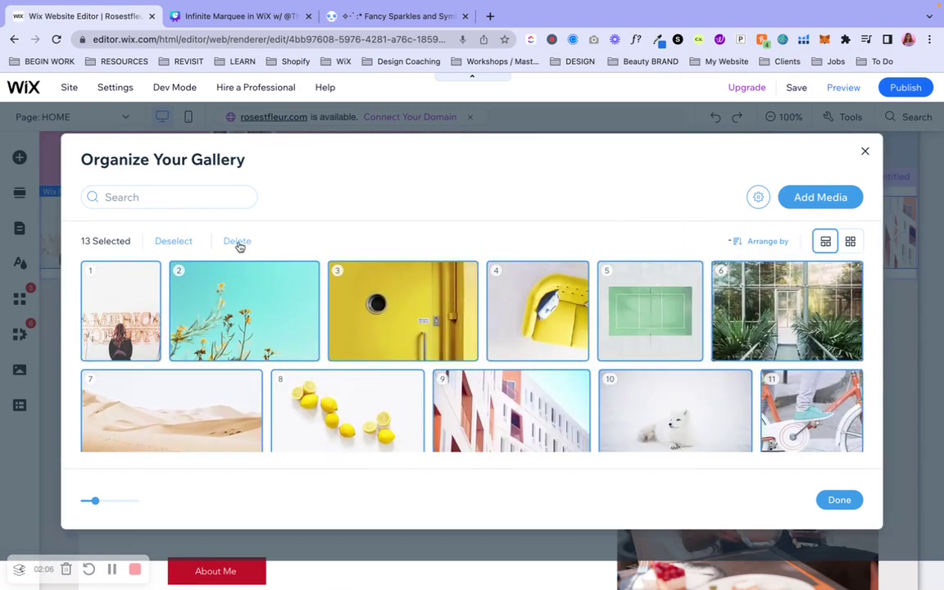
pyautogui.click(238, 243)
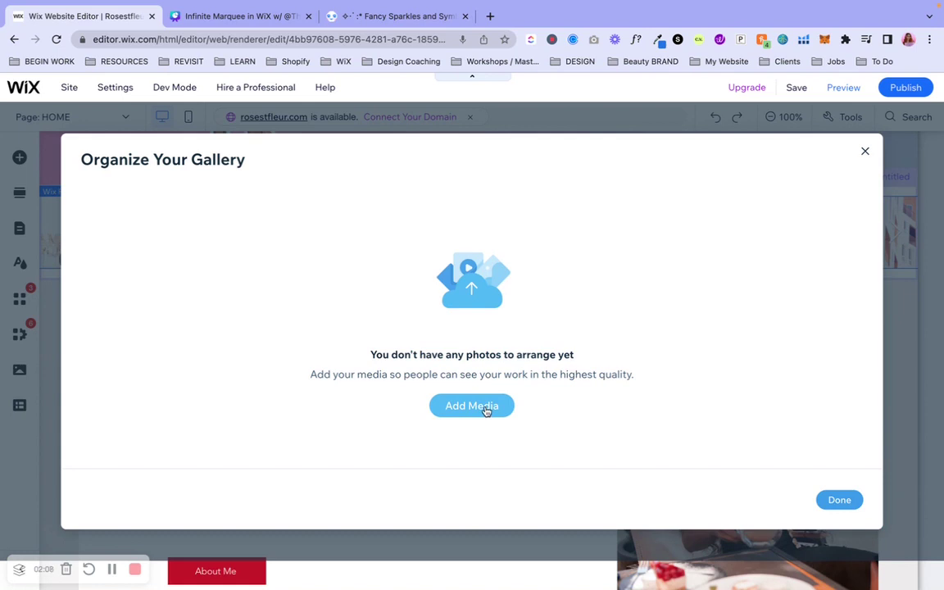
pyautogui.click(256, 24)
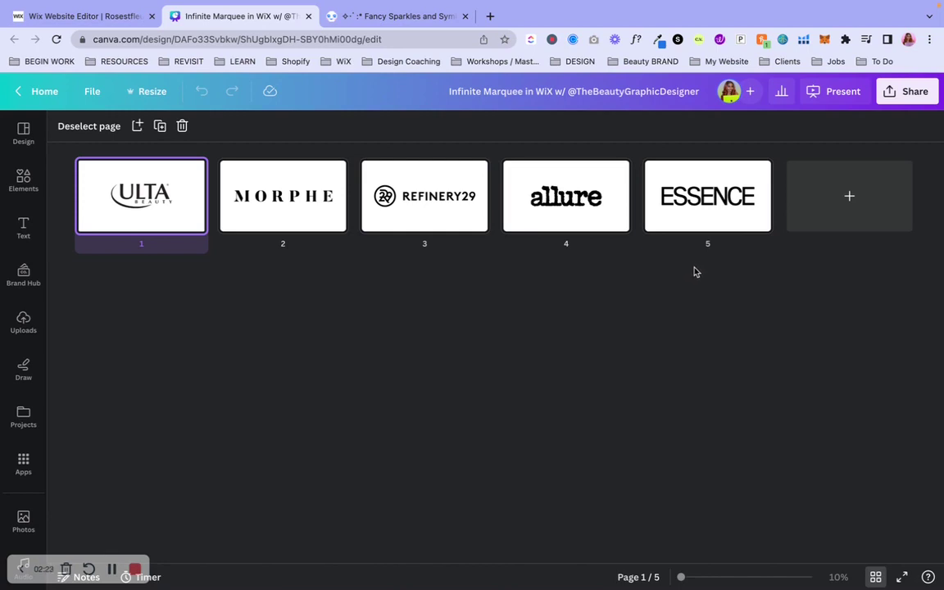
pyautogui.click(154, 94)
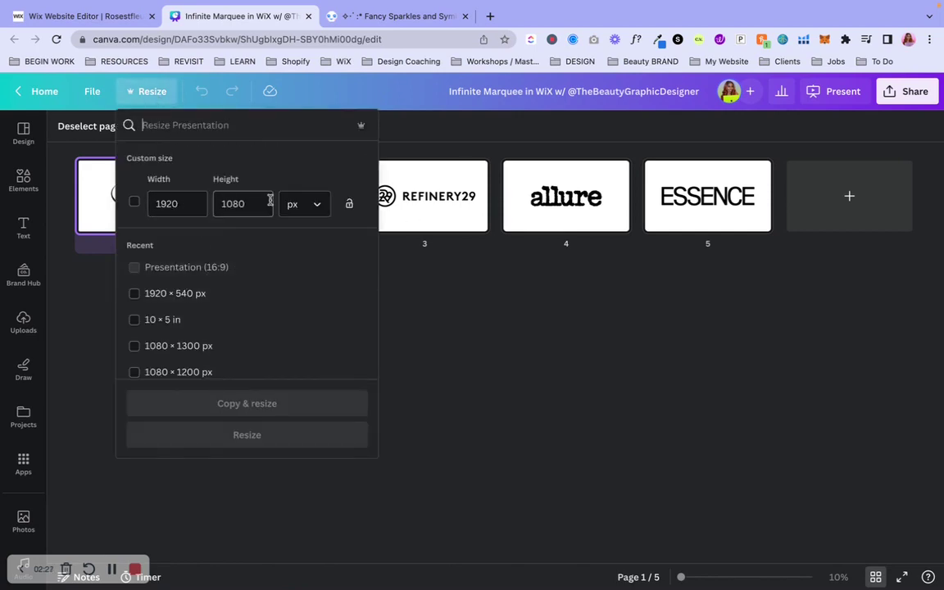
pyautogui.click(620, 330)
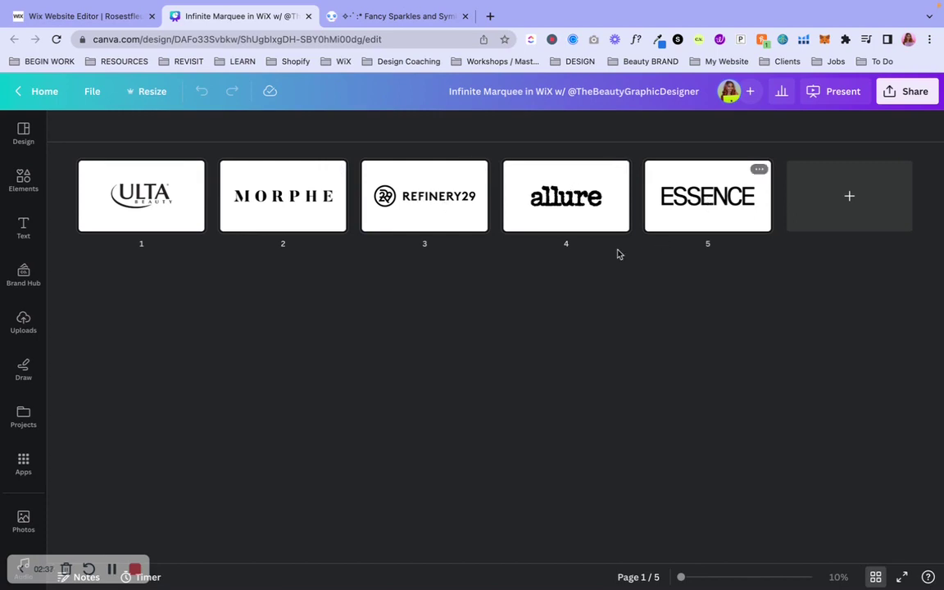
pyautogui.click(875, 577)
pyautogui.scroll(-10, 666, 356)
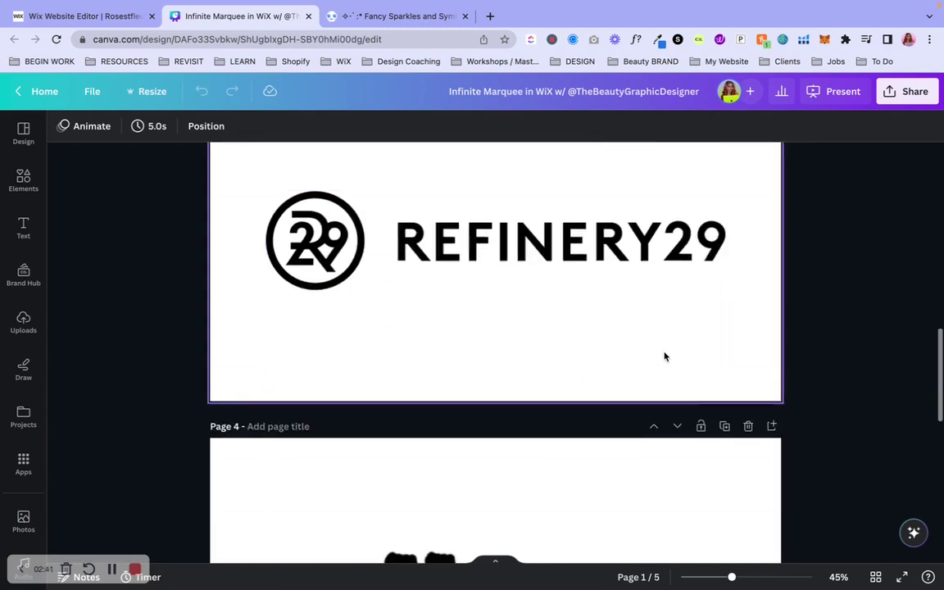
pyautogui.click(876, 577)
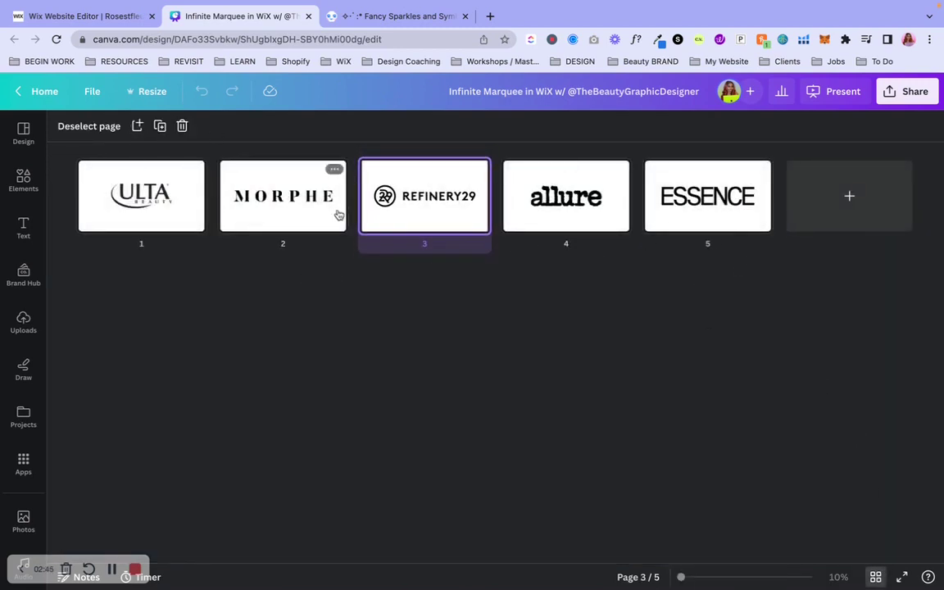
# Add the five logo images (ULTA, ESSENCE, allure, REFINERY29, MORPHE) to the empty gallery.
pyautogui.click(86, 17)
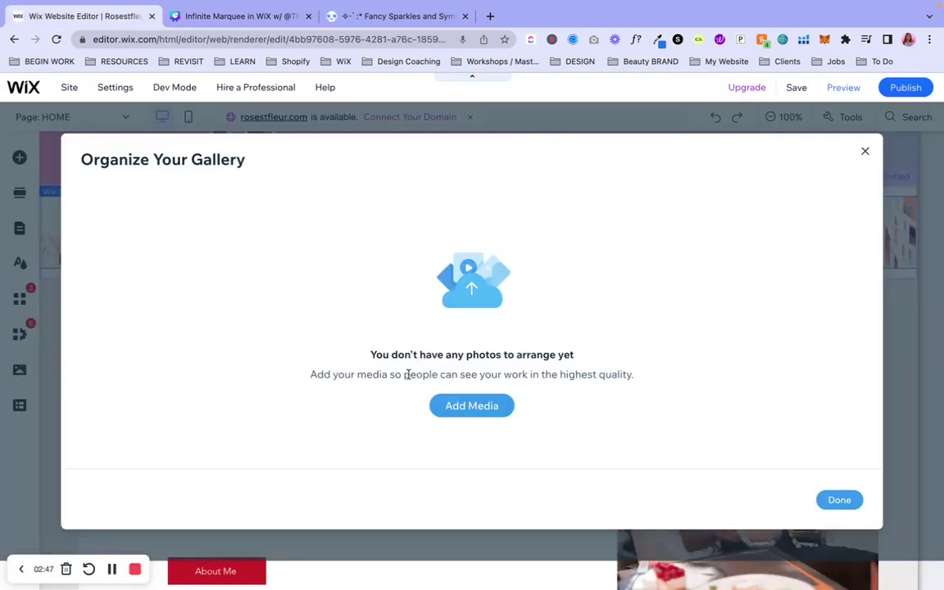
pyautogui.click(482, 407)
pyautogui.click(557, 369)
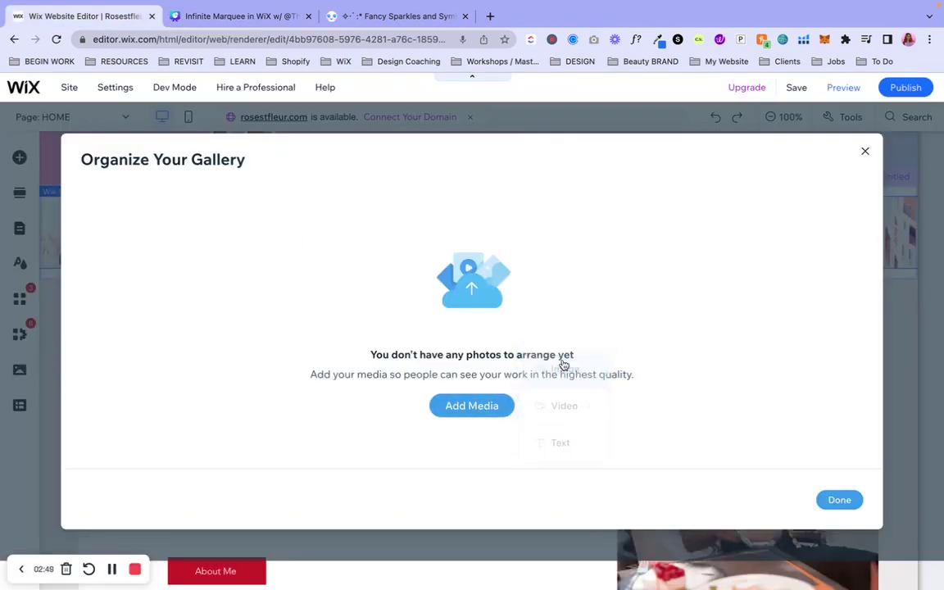
pyautogui.click(504, 315)
pyautogui.keyDown('shift'); pyautogui.click(473, 420); pyautogui.keyUp('shift')
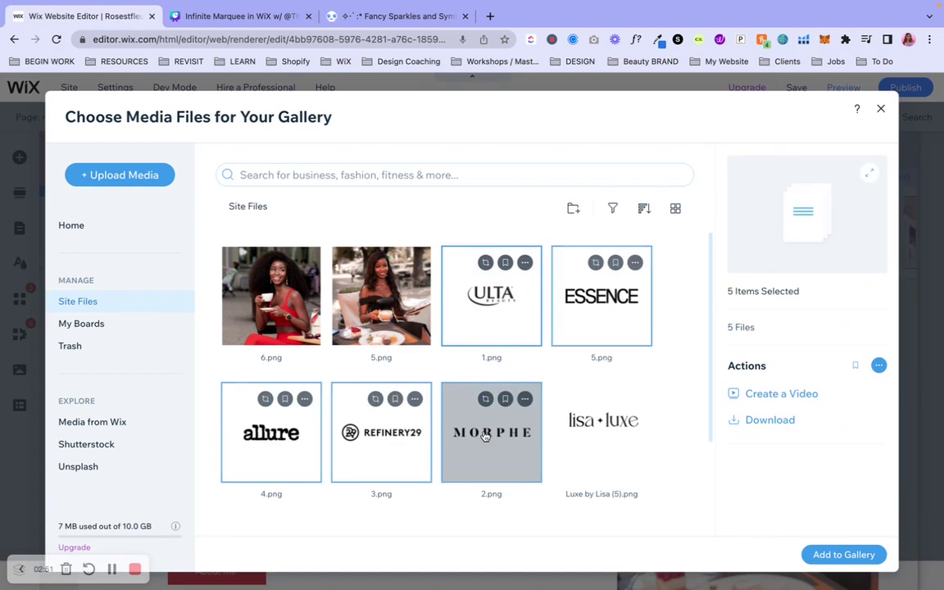
pyautogui.click(845, 555)
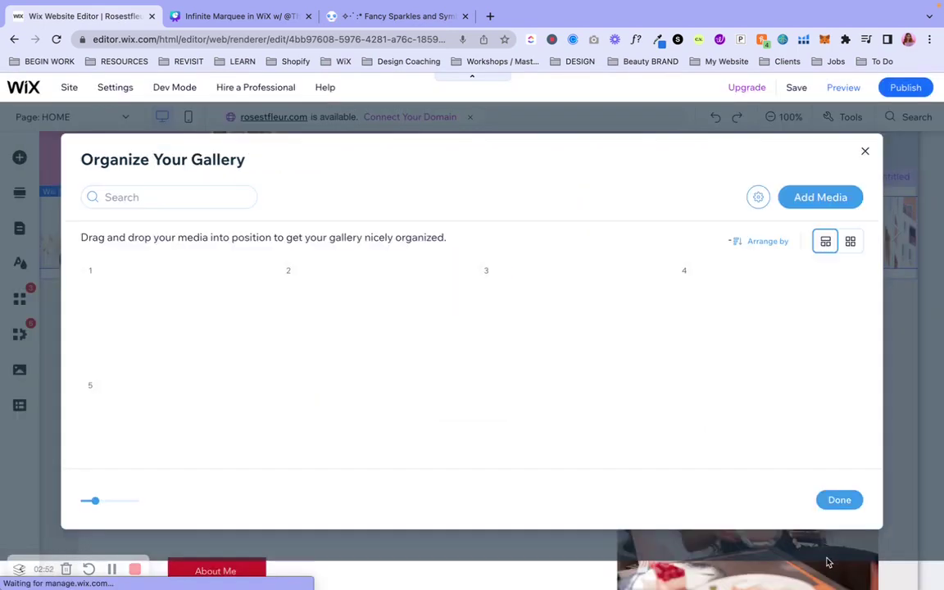
pyautogui.click(829, 503)
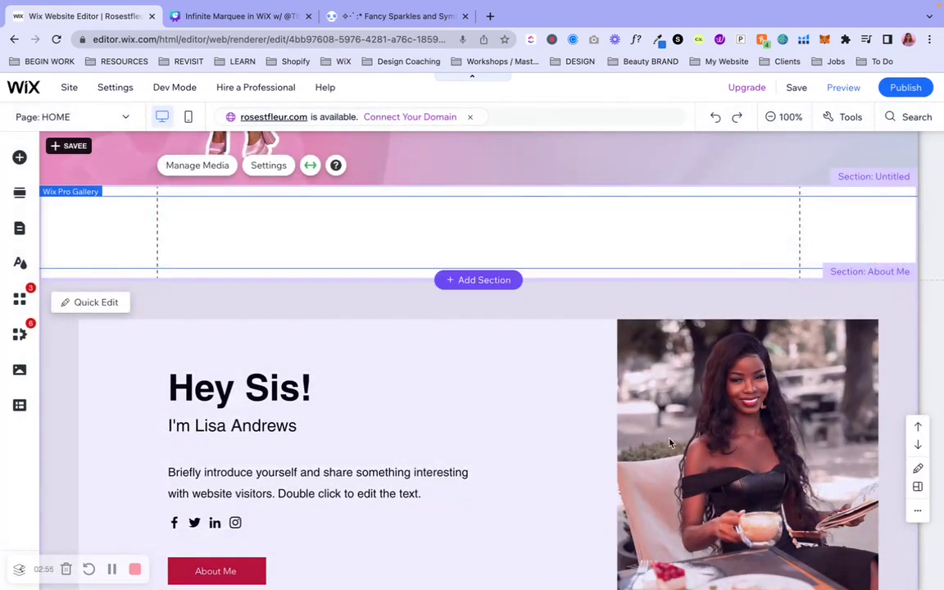
pyautogui.scroll(4, 670, 443)
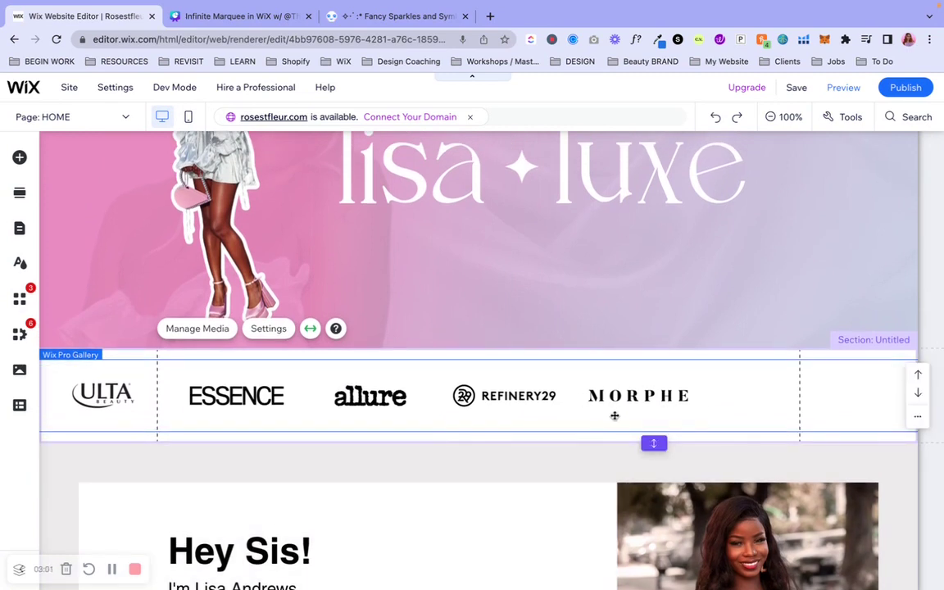
# Move the logo strip slightly lower and give its section a pale blue #C8E0FE background.
pyautogui.moveTo(622, 409); pyautogui.dragTo(612, 369)
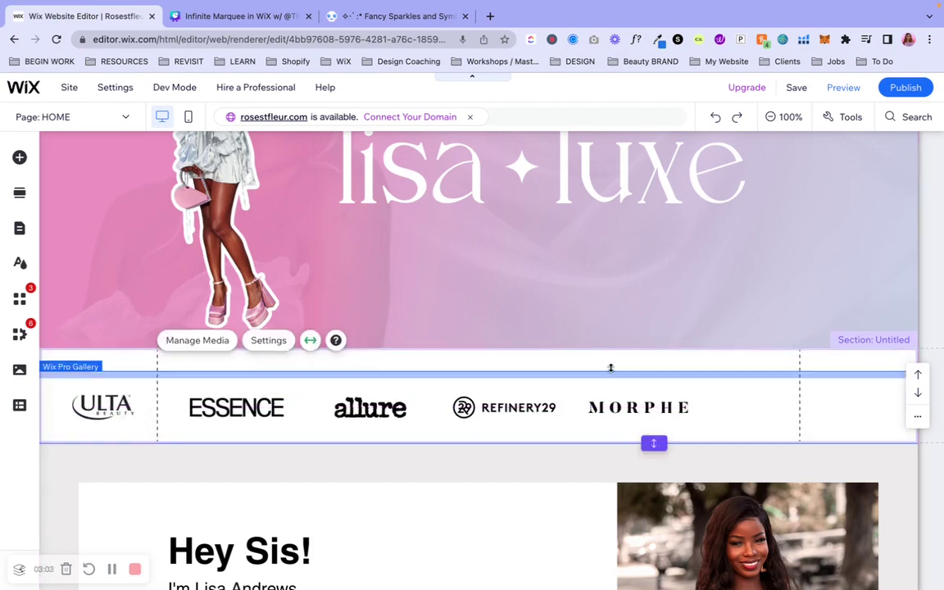
pyautogui.click(222, 314)
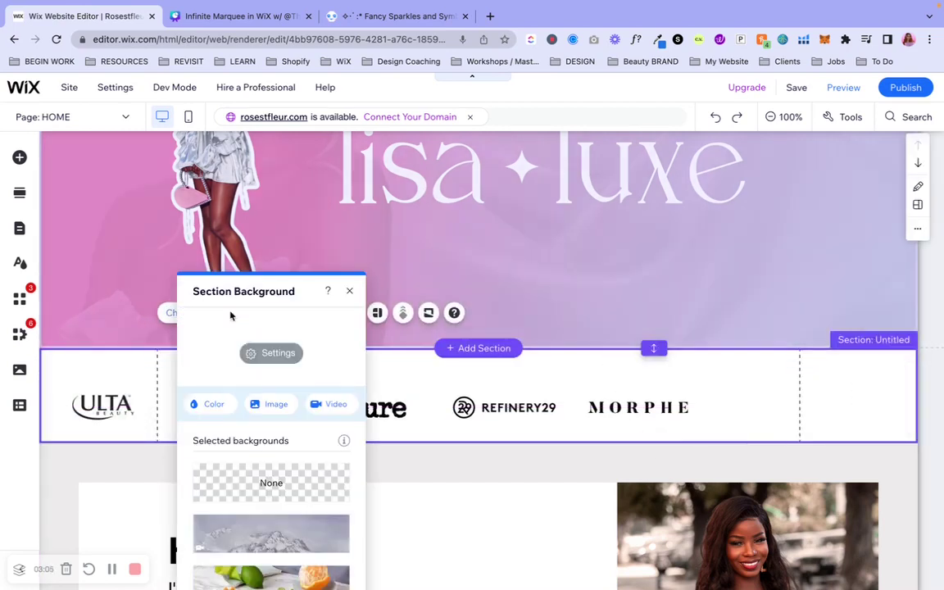
pyautogui.click(219, 405)
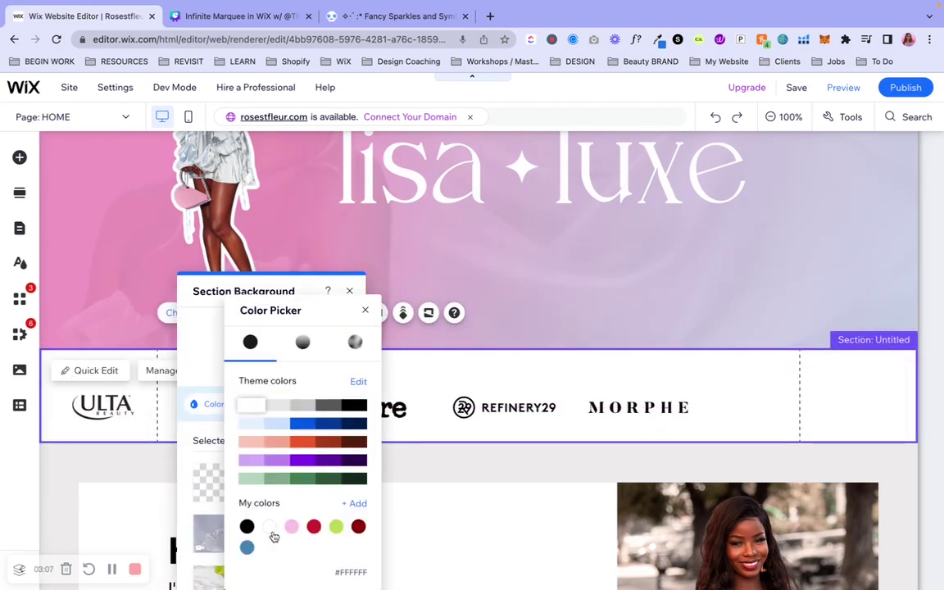
pyautogui.click(247, 425)
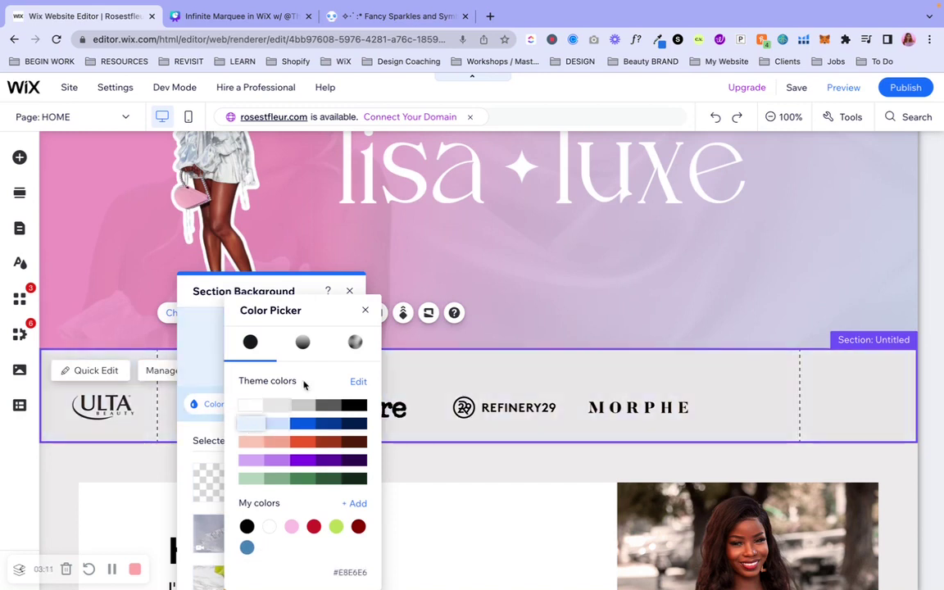
pyautogui.click(365, 310)
pyautogui.click(353, 293)
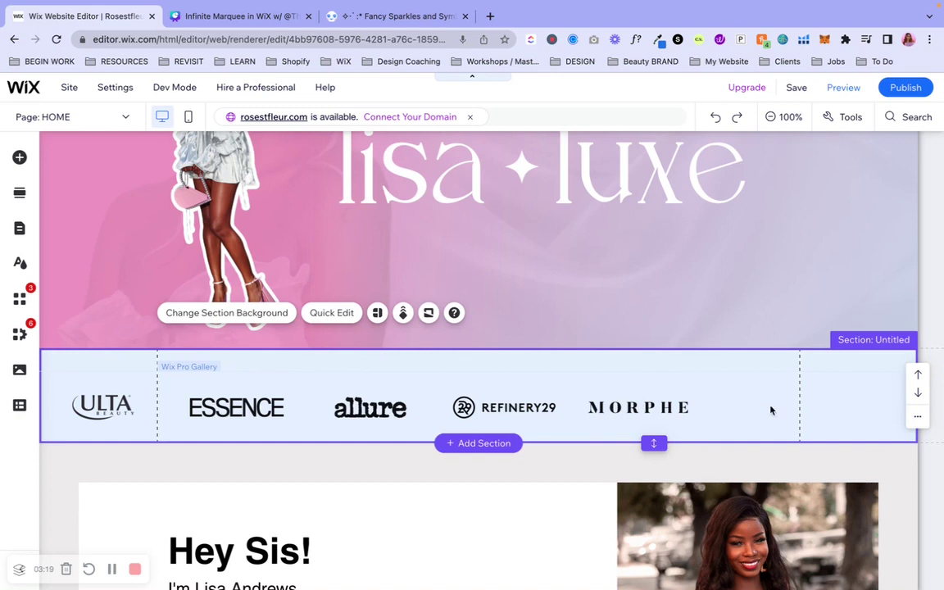
# Open the Customize Layout settings for the logo gallery's slider layout.
pyautogui.click(365, 407)
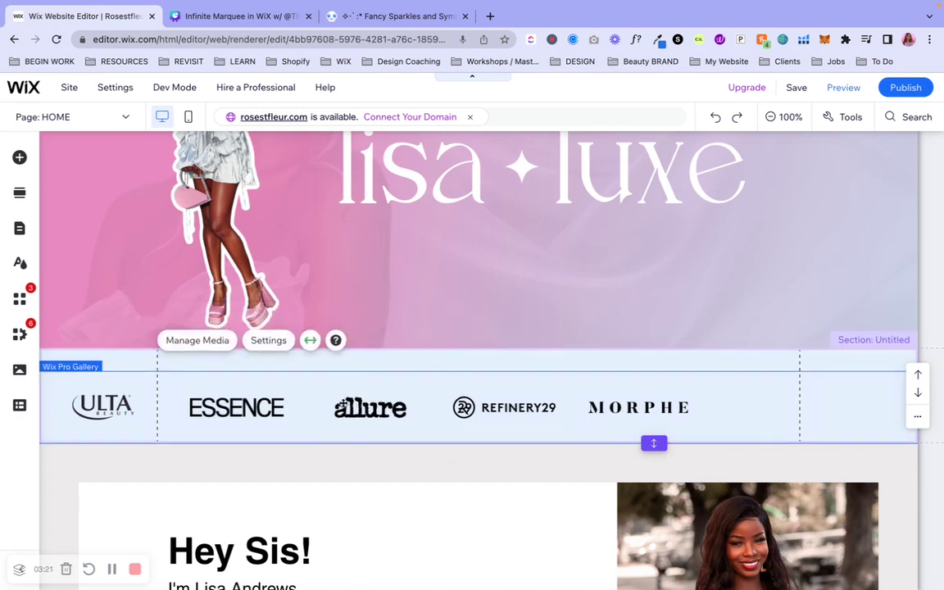
pyautogui.click(266, 341)
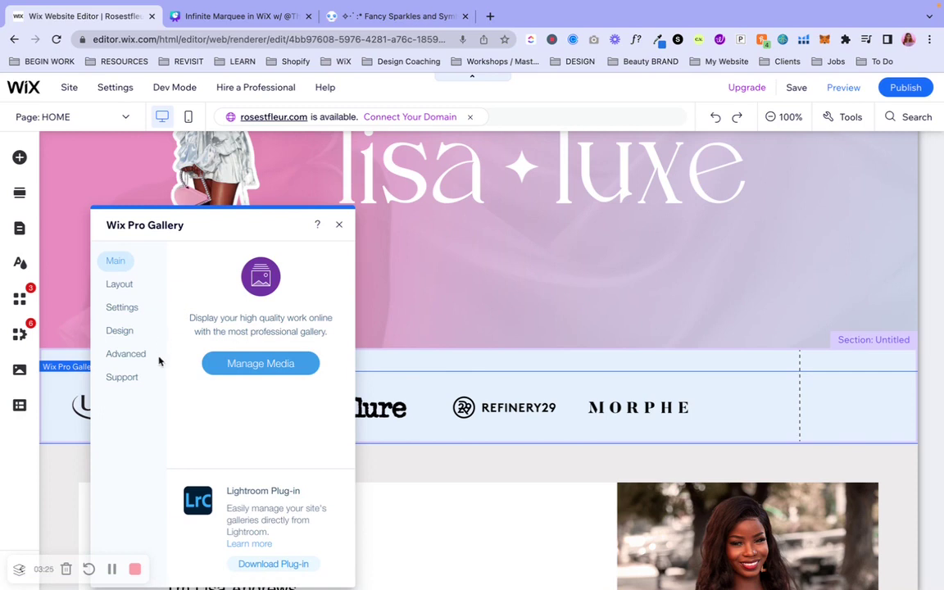
pyautogui.click(133, 286)
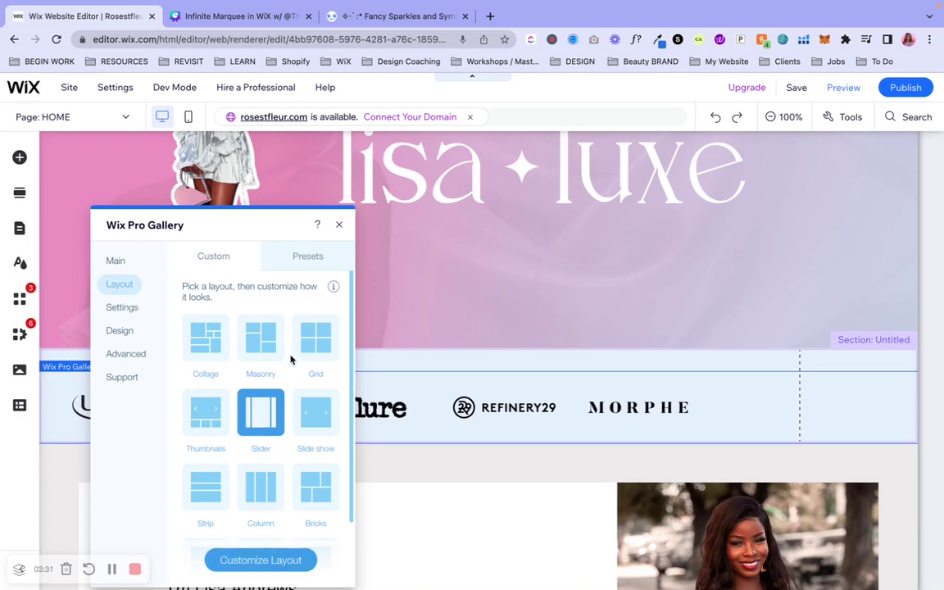
pyautogui.moveTo(296, 231); pyautogui.dragTo(295, 188)
pyautogui.click(304, 515)
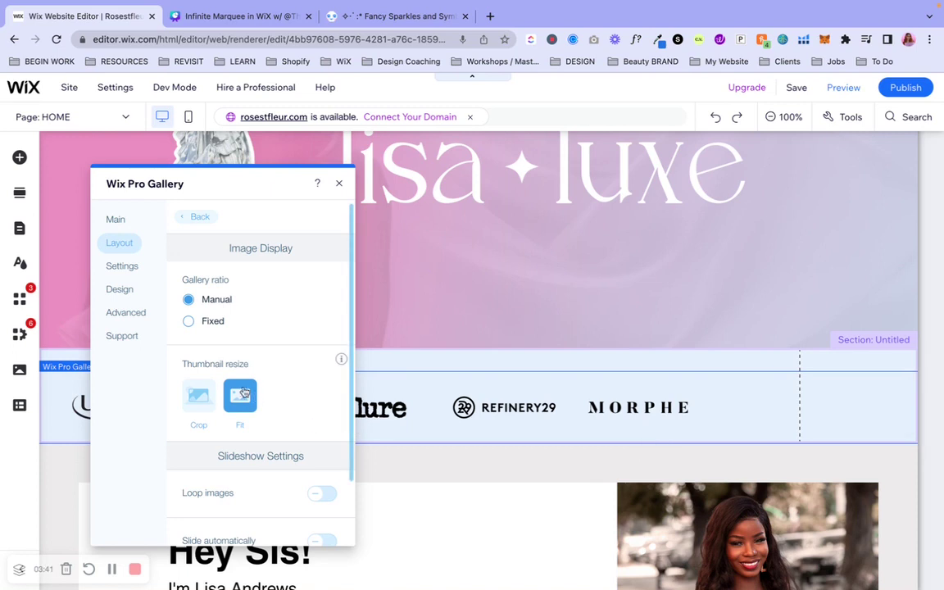
# Turn on Loop images and continuous automatic sliding, and turn off Pause on hover.
pyautogui.scroll(-3, 278, 409)
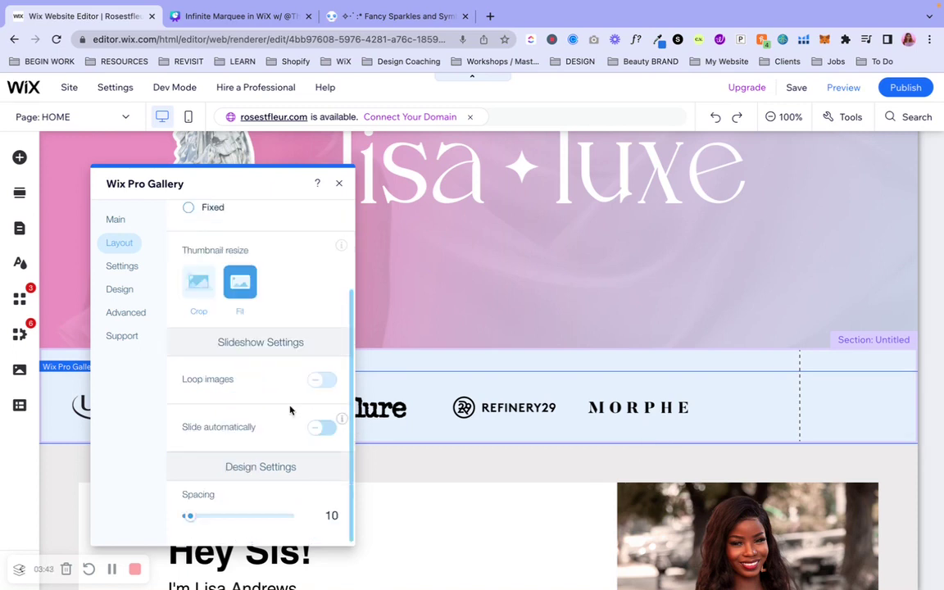
pyautogui.click(327, 382)
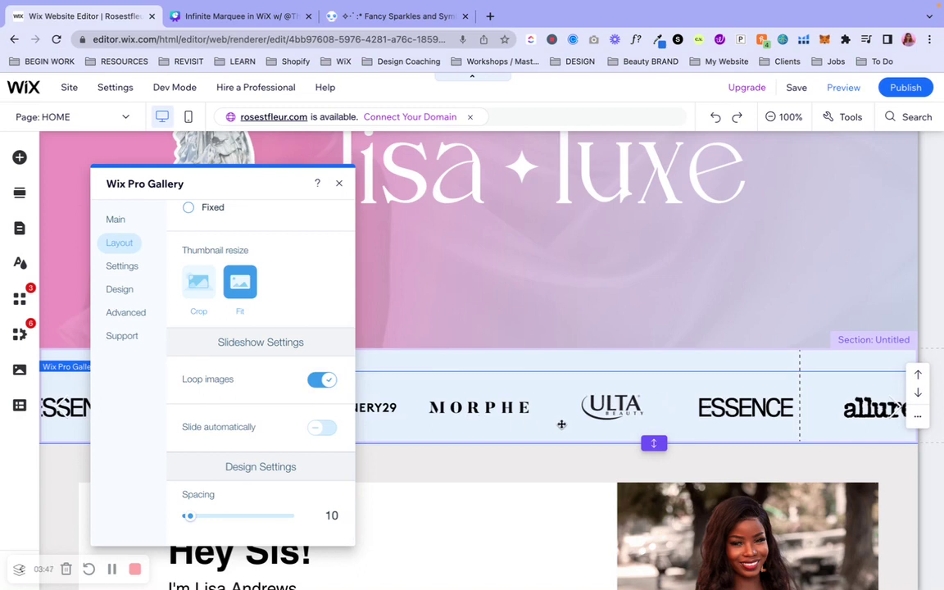
pyautogui.click(324, 429)
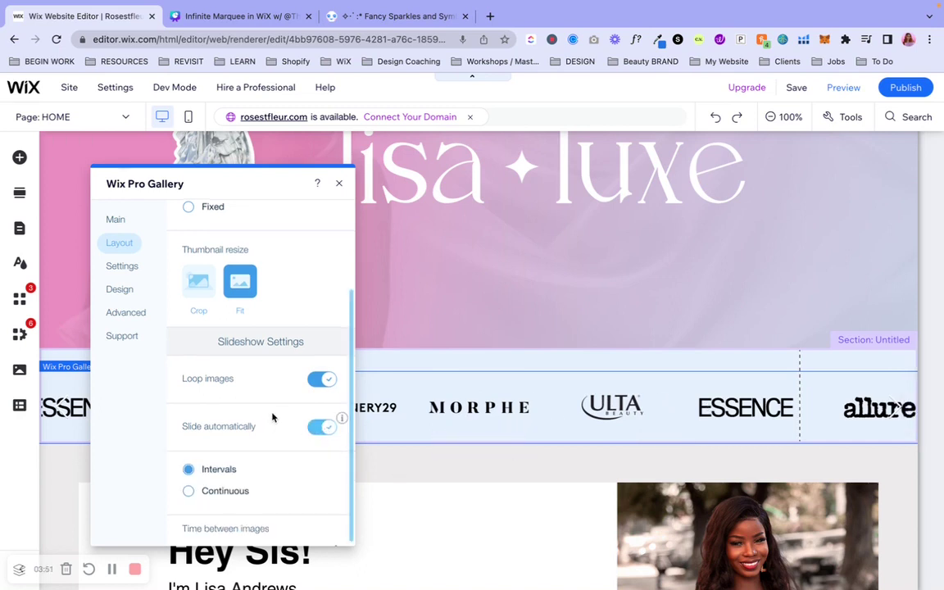
pyautogui.scroll(-4, 271, 418)
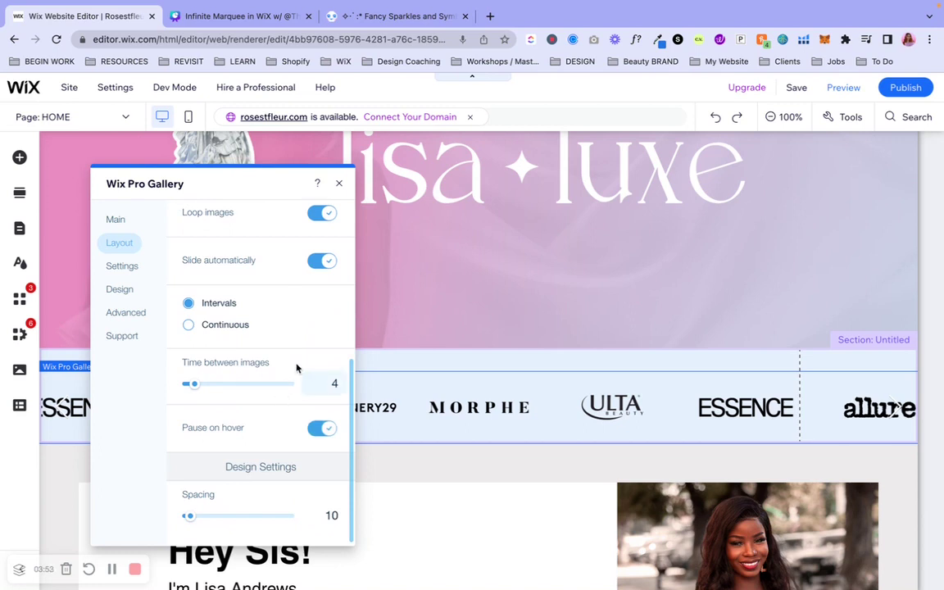
pyautogui.click(225, 326)
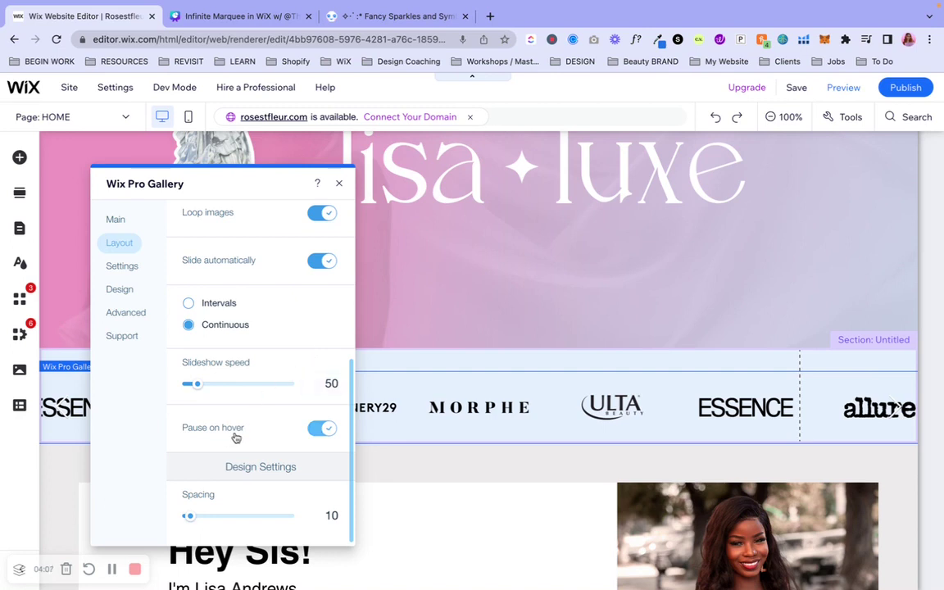
pyautogui.click(323, 429)
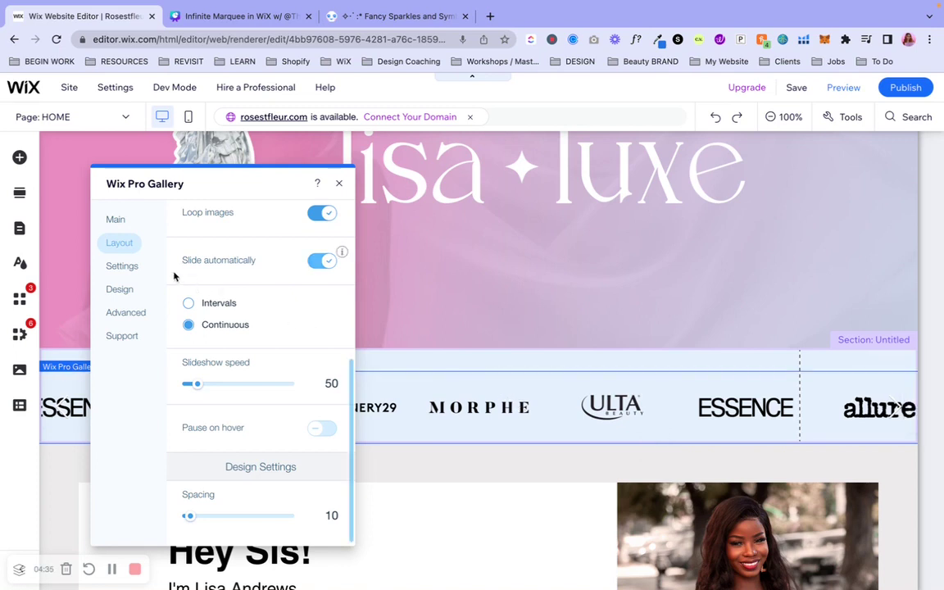
pyautogui.click(128, 267)
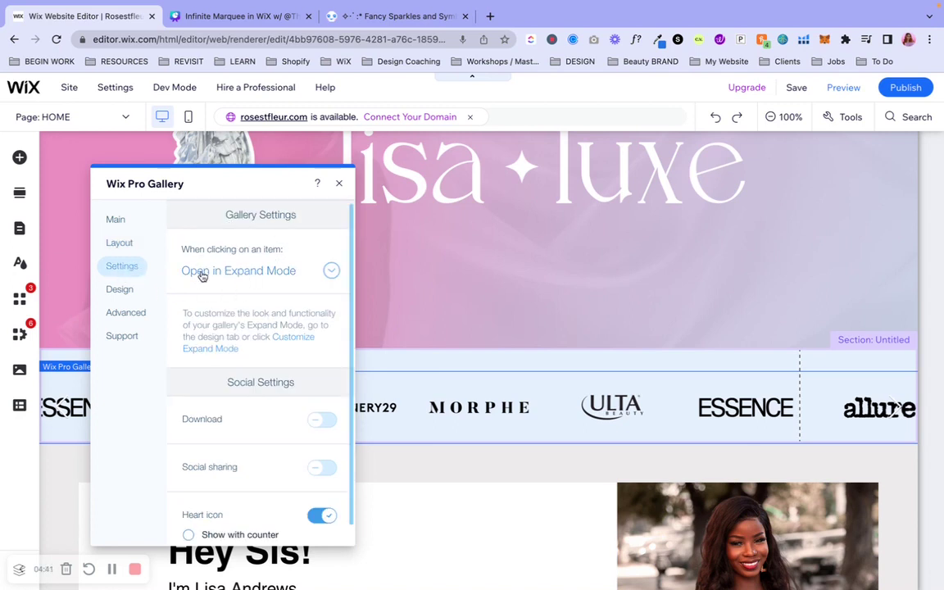
# Set 'When clicking on an item' to Nothing happens and switch off the heart icon.
pyautogui.click(278, 280)
pyautogui.click(250, 318)
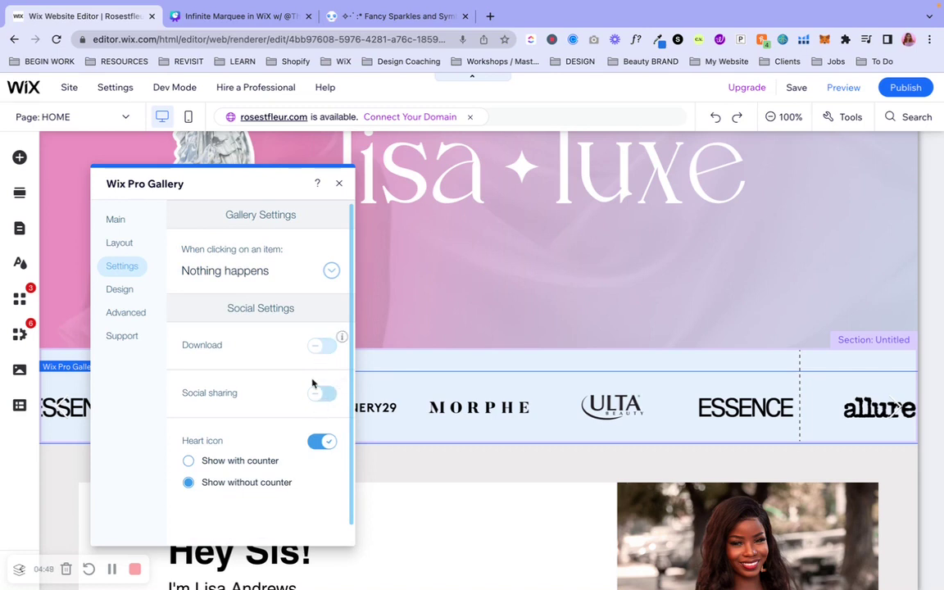
pyautogui.click(320, 442)
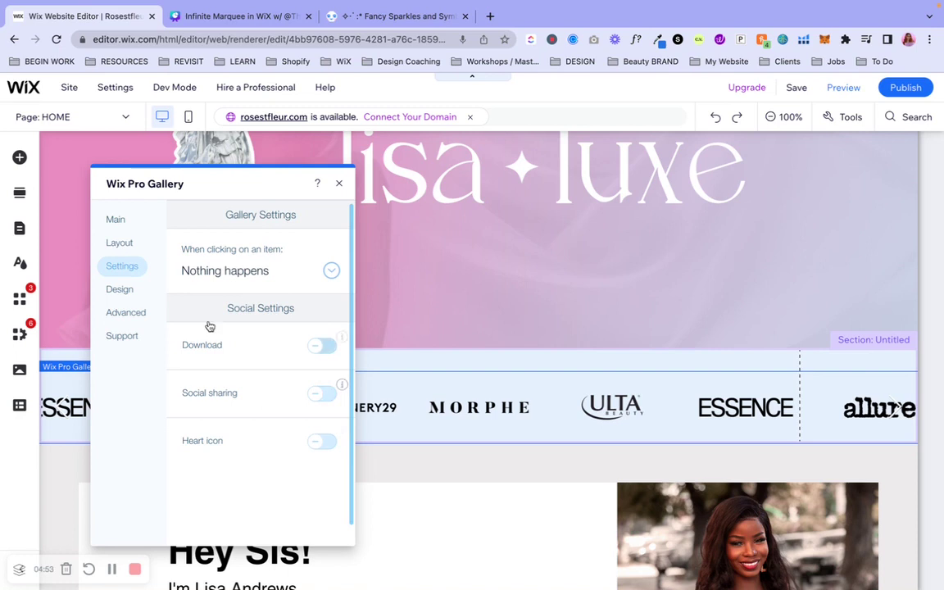
pyautogui.click(120, 293)
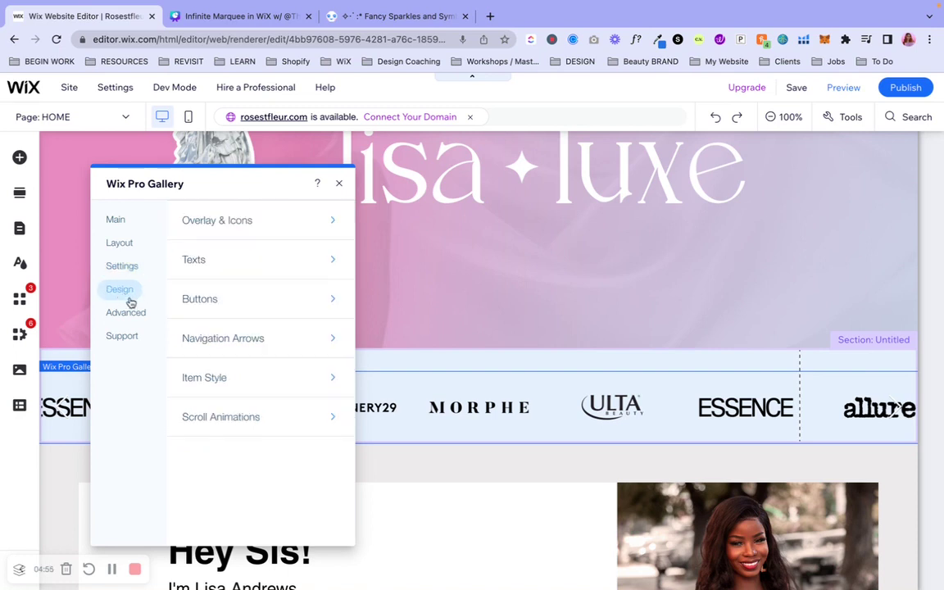
# Make the hover overlay fully transparent and review the text and button design options.
pyautogui.click(332, 220)
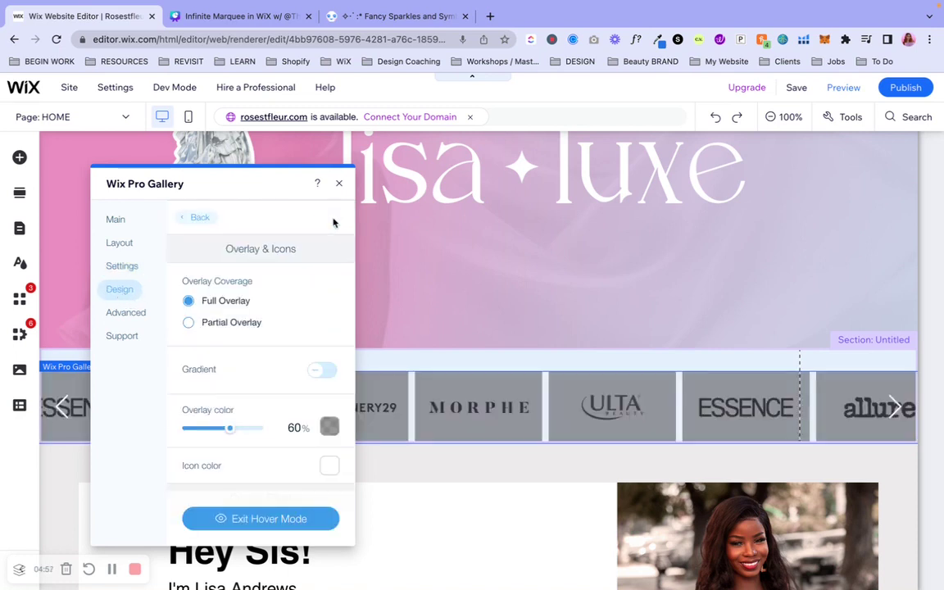
pyautogui.moveTo(230, 427); pyautogui.dragTo(181, 428)
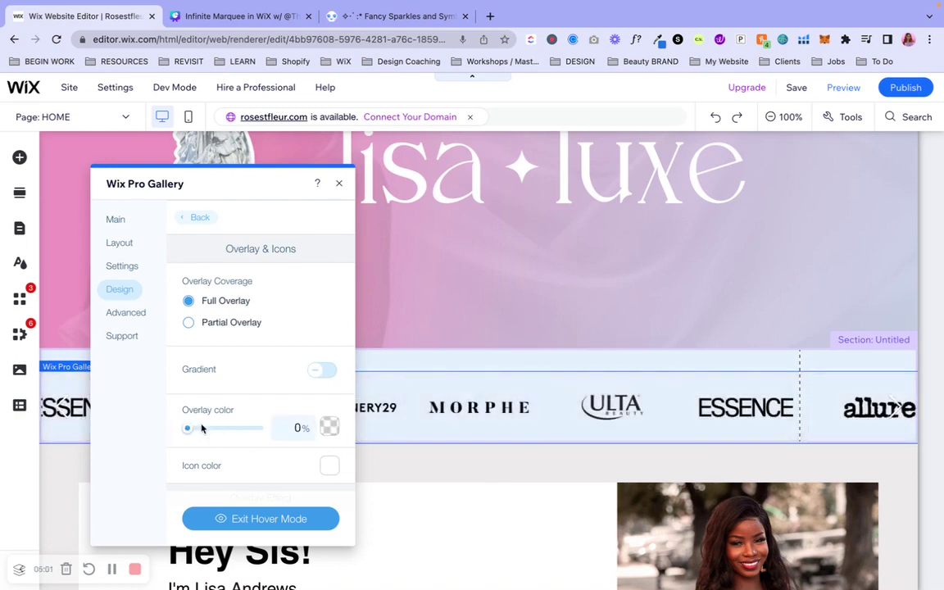
pyautogui.scroll(-5, 258, 390)
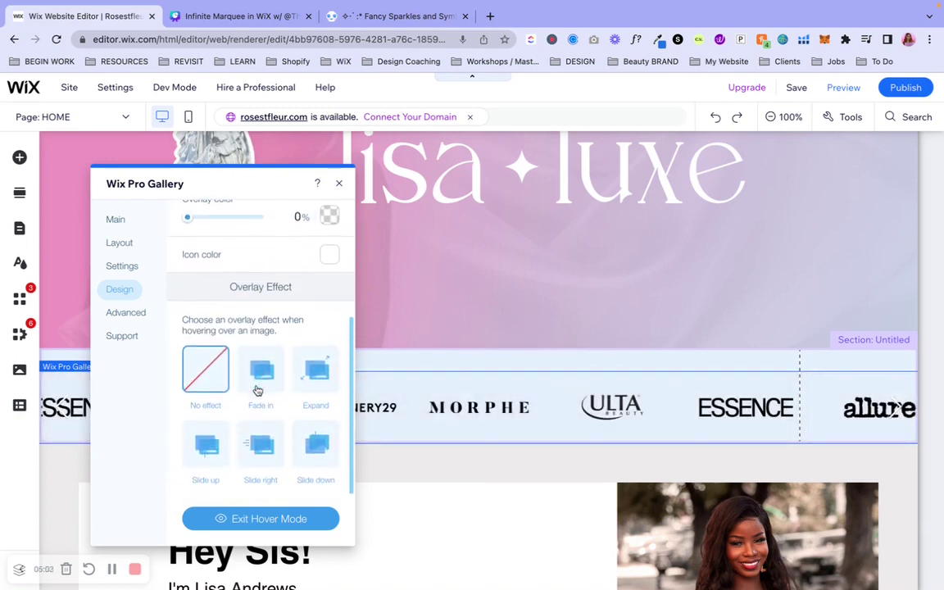
pyautogui.scroll(-2, 269, 333)
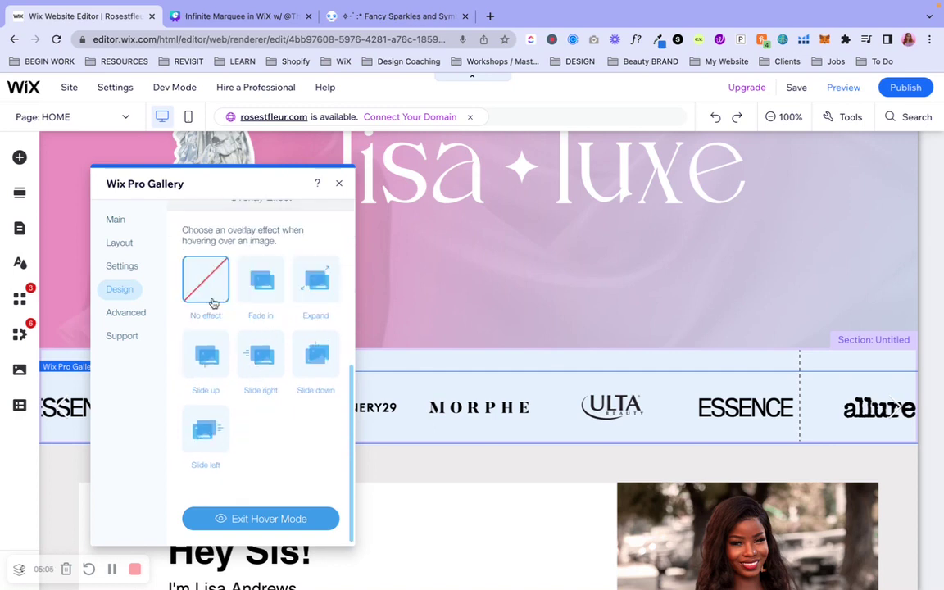
pyautogui.scroll(7, 205, 246)
pyautogui.click(187, 215)
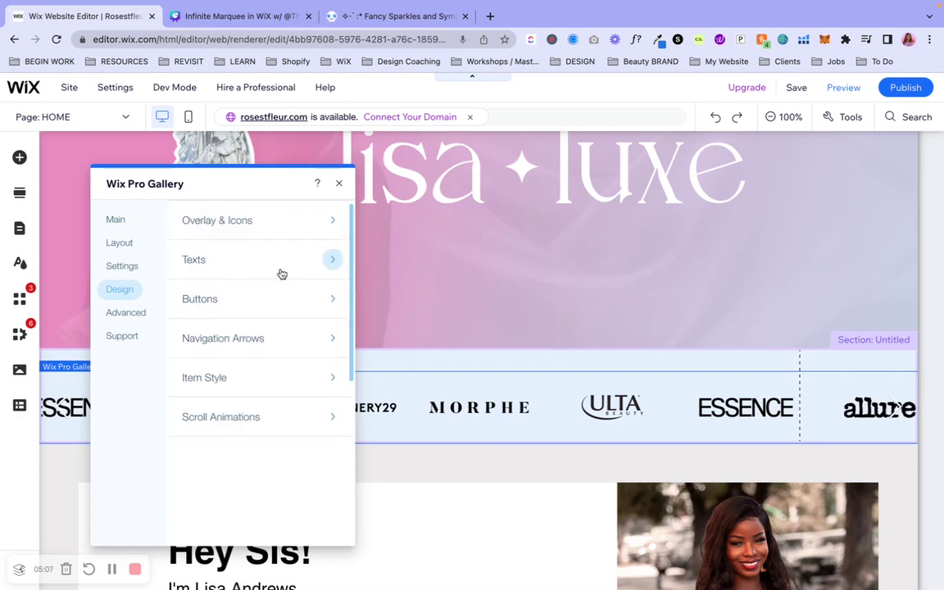
pyautogui.click(334, 261)
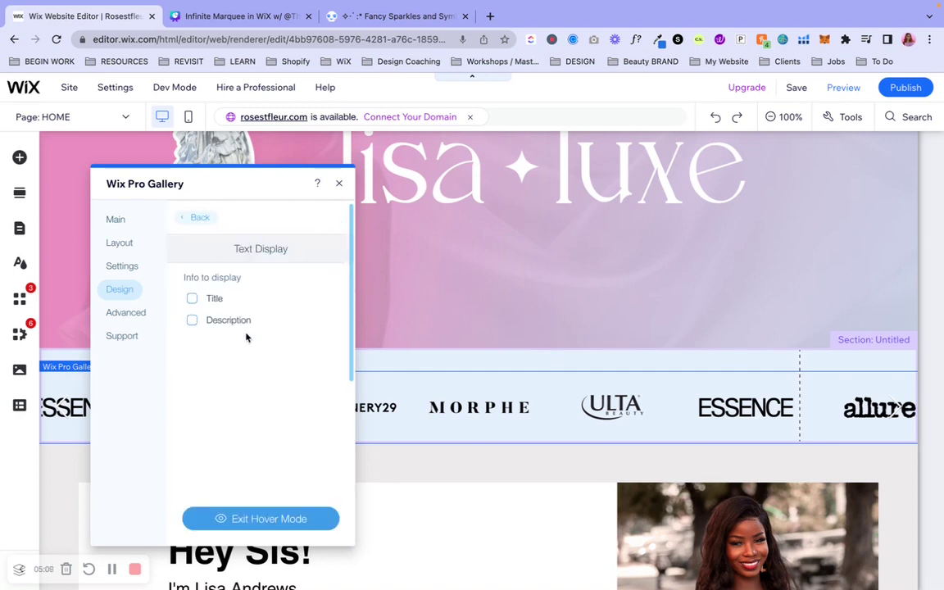
pyautogui.click(201, 218)
pyautogui.click(329, 301)
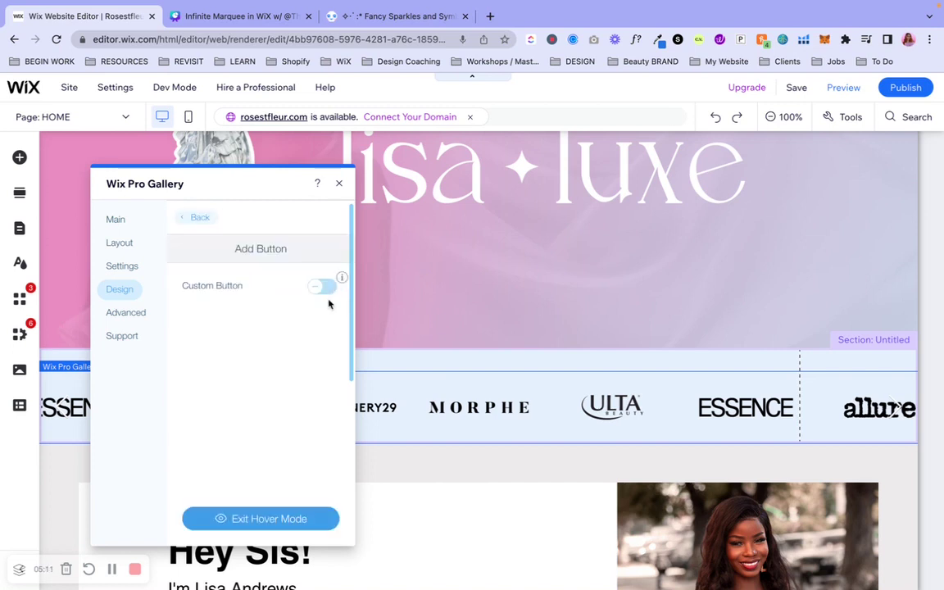
pyautogui.click(198, 217)
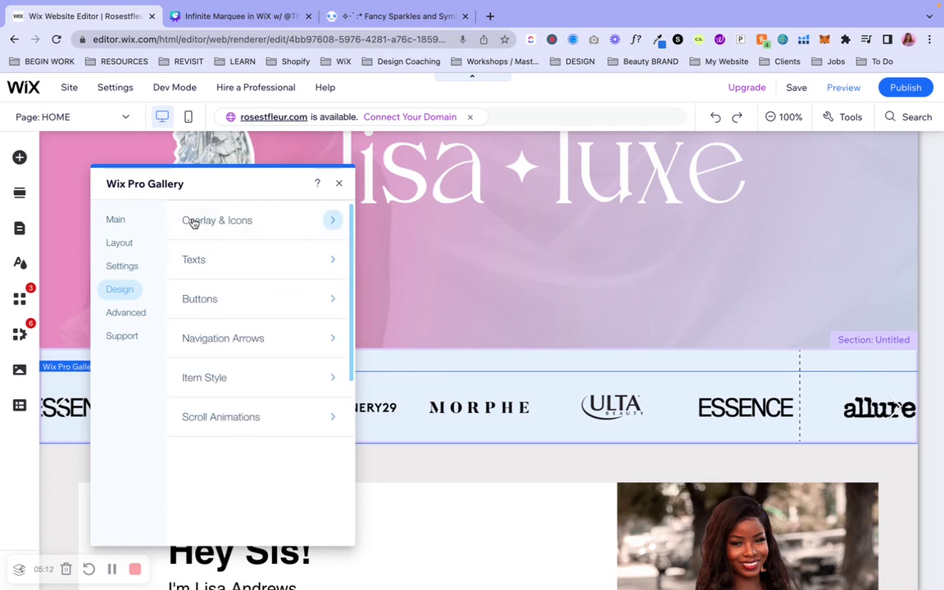
# Turn off the gallery's navigation arrows and review the Item Style options.
pyautogui.click(329, 337)
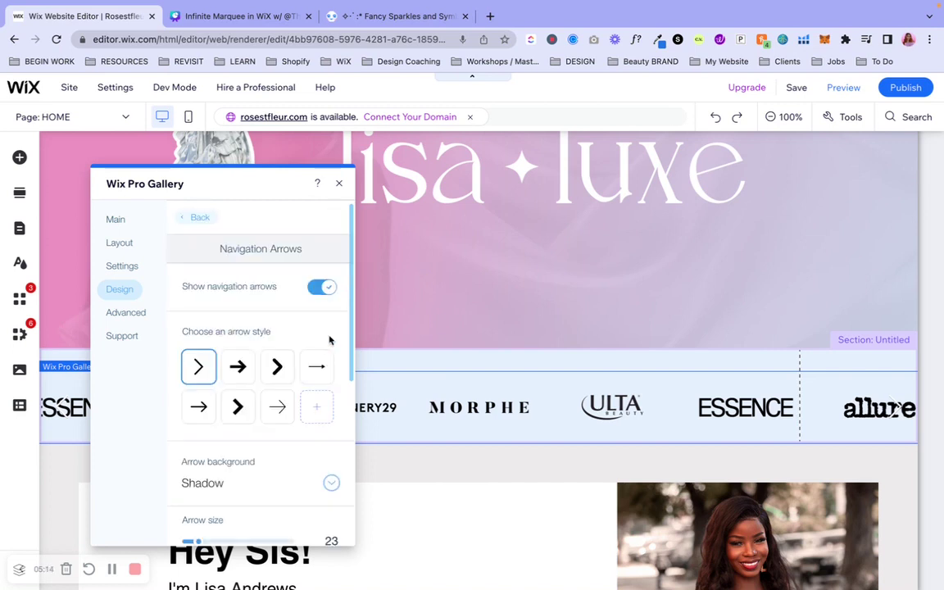
pyautogui.click(321, 286)
pyautogui.click(204, 219)
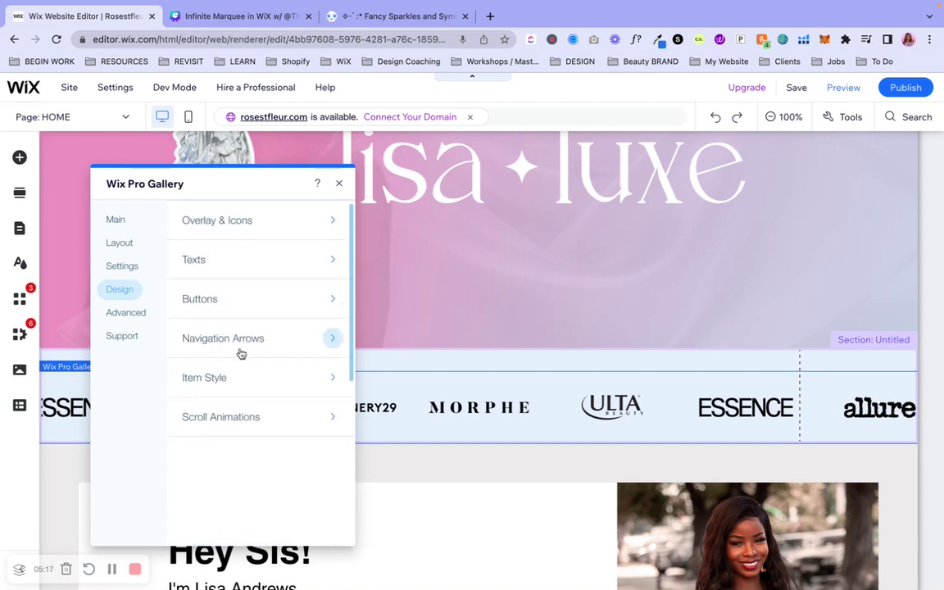
pyautogui.click(327, 377)
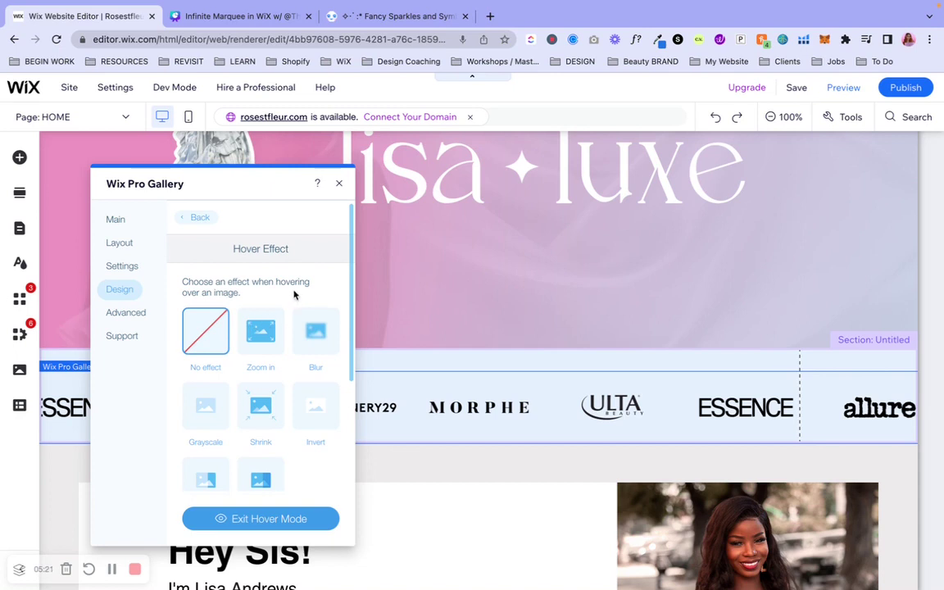
pyautogui.scroll(-3, 294, 295)
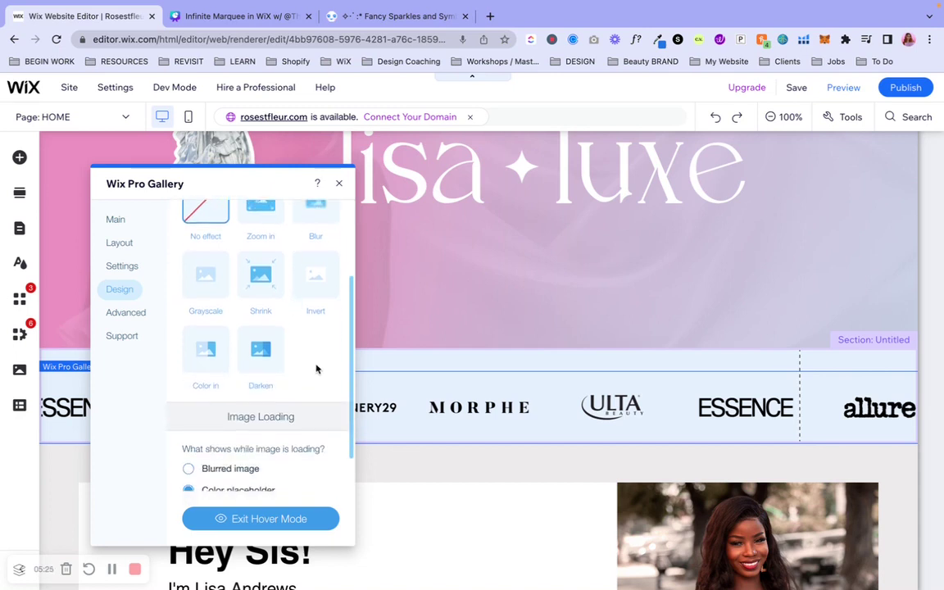
pyautogui.scroll(-4, 302, 348)
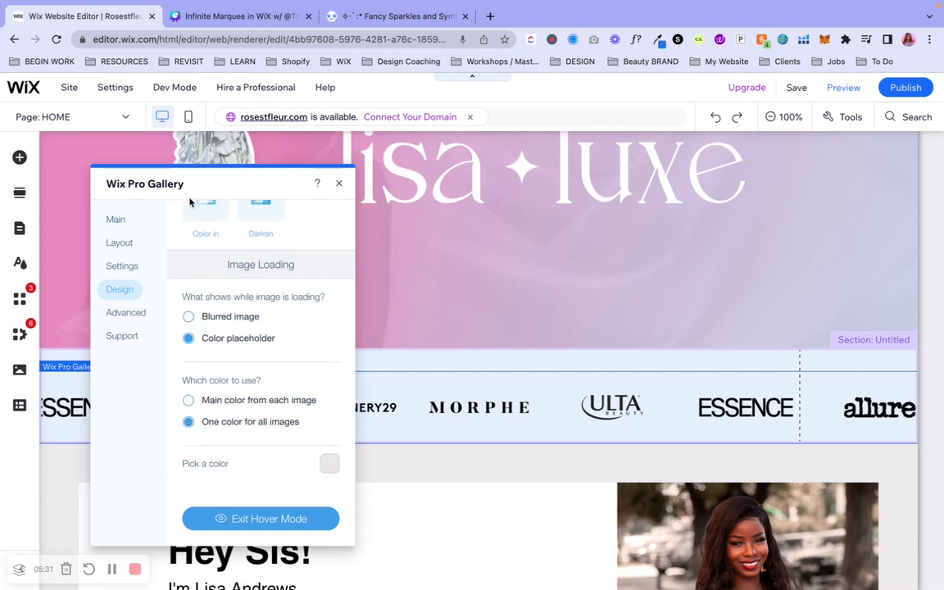
pyautogui.scroll(5, 190, 204)
pyautogui.click(197, 217)
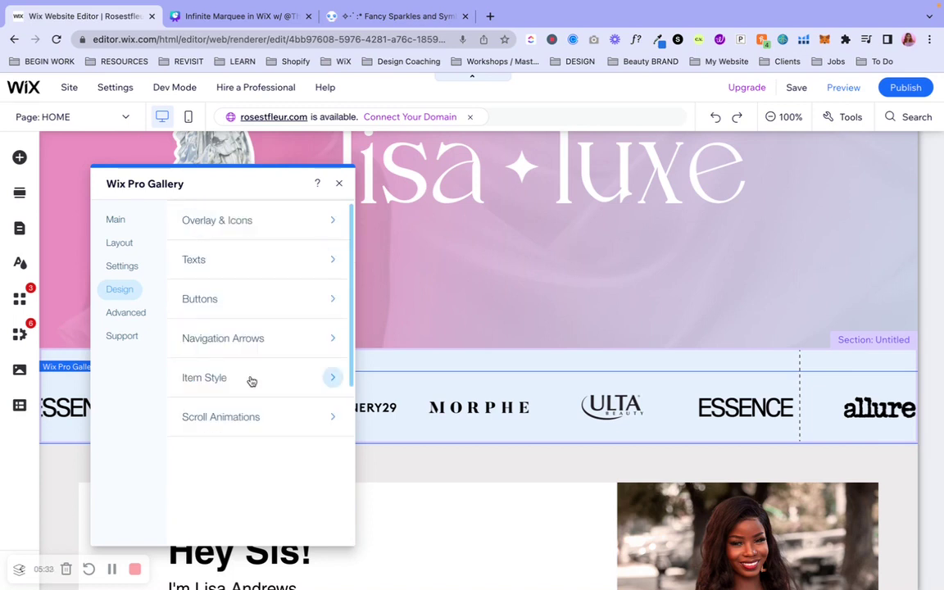
# Shorten the gallery's Linear scroll animation duration from 0.8 to 0.1.
pyautogui.click(331, 418)
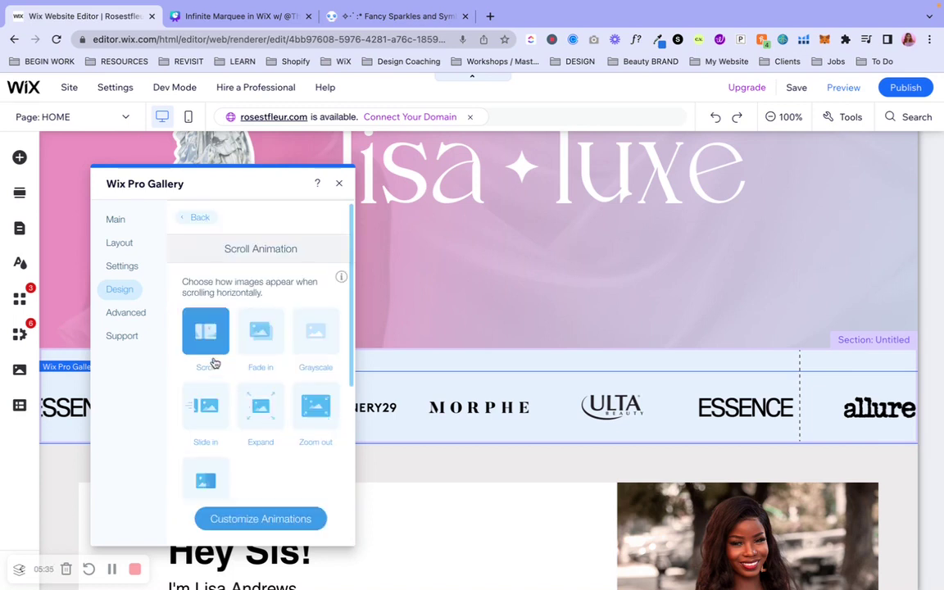
pyautogui.scroll(-2, 276, 491)
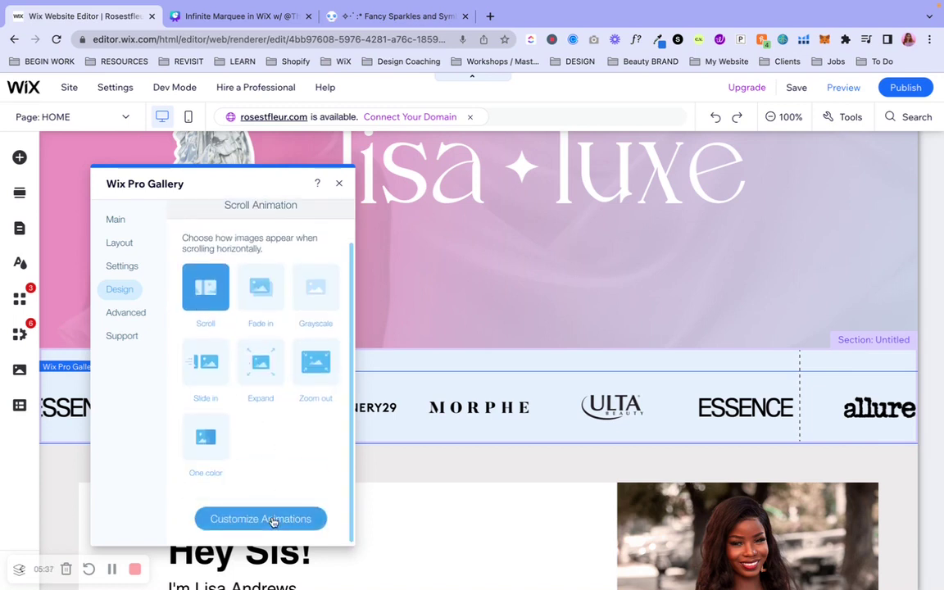
pyautogui.click(274, 520)
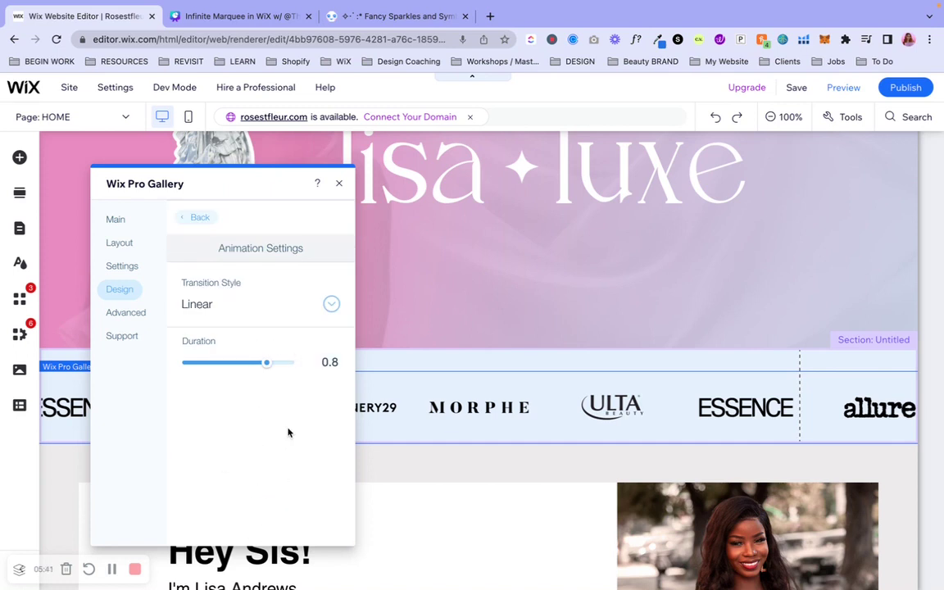
pyautogui.moveTo(206, 366); pyautogui.dragTo(192, 365)
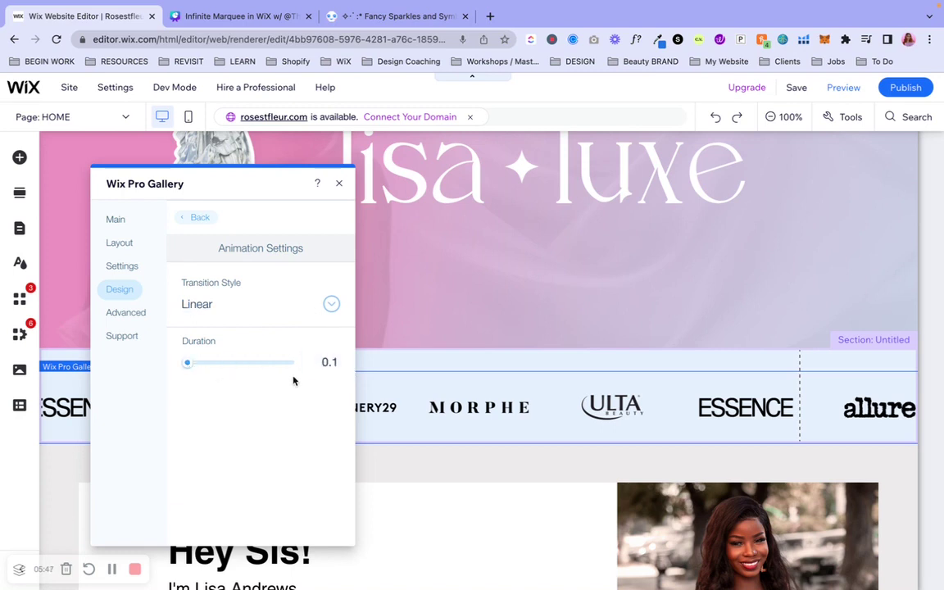
pyautogui.click(199, 216)
pyautogui.scroll(-1, 273, 492)
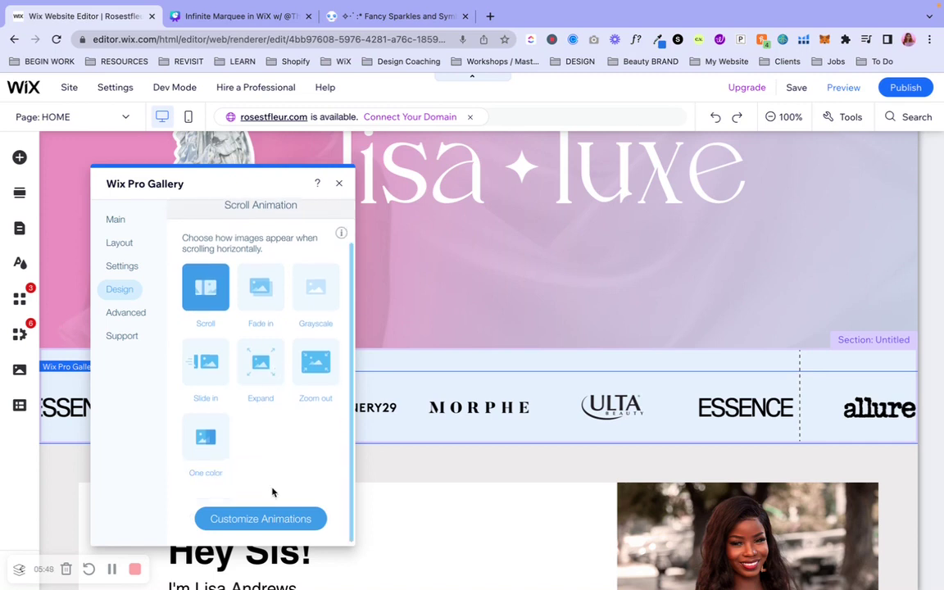
pyautogui.scroll(1, 206, 259)
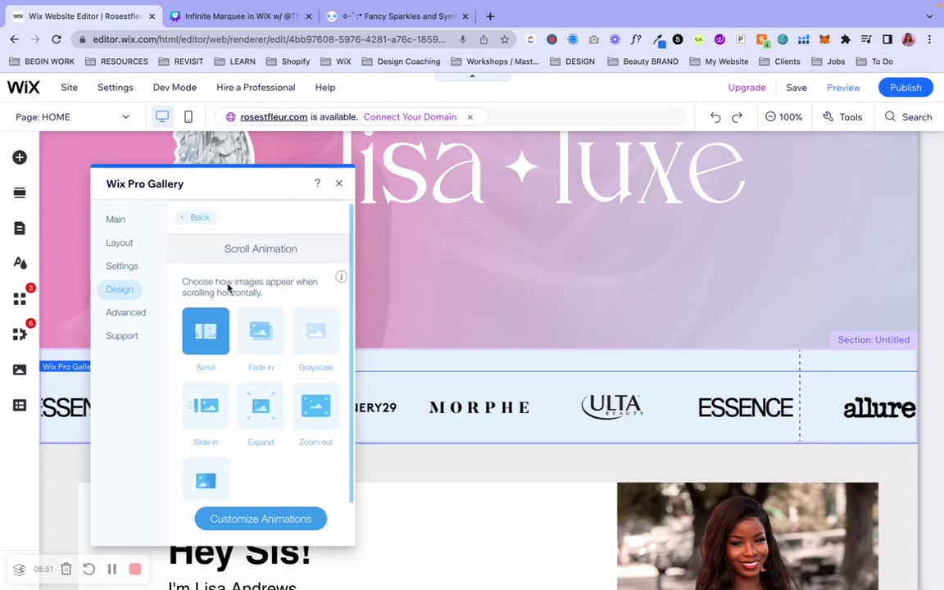
pyautogui.click(187, 210)
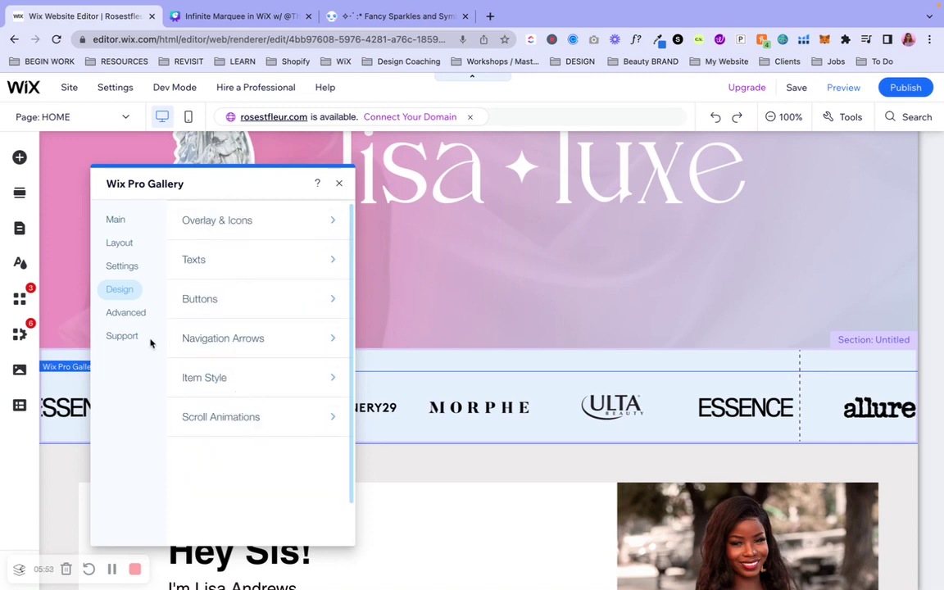
pyautogui.click(143, 312)
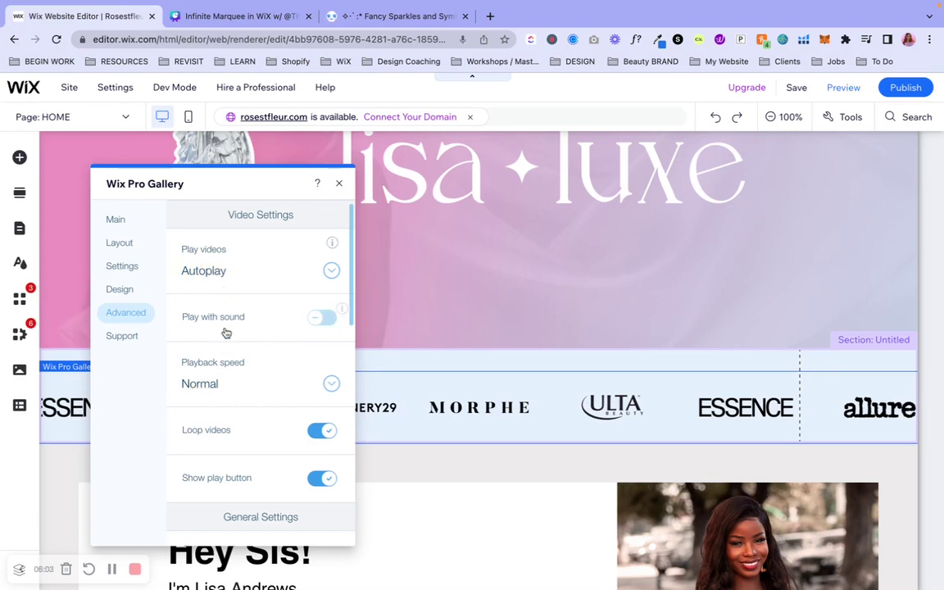
# Review the gallery's advanced video, direction and image settings, then close the gallery settings.
pyautogui.scroll(-4, 251, 412)
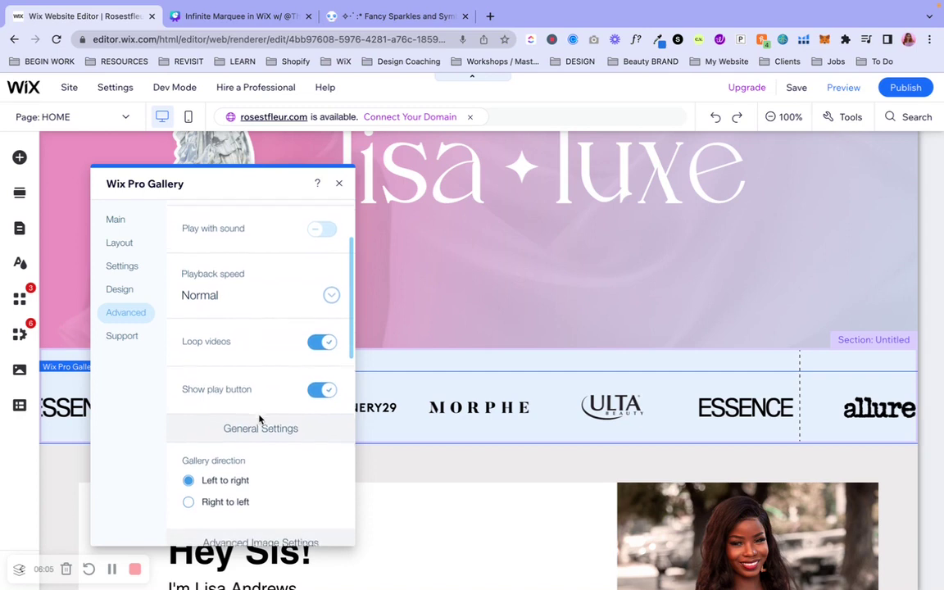
pyautogui.scroll(-3, 259, 419)
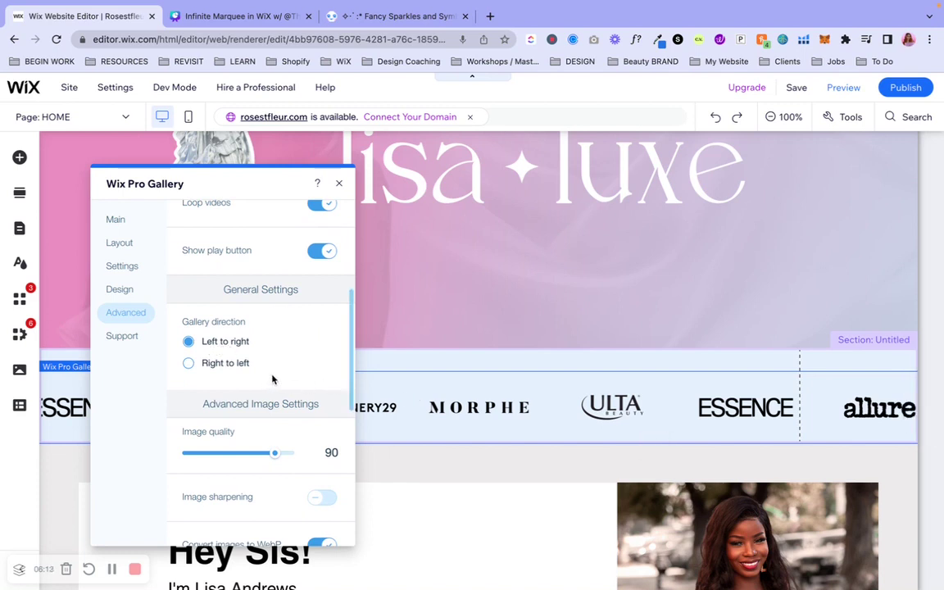
pyautogui.scroll(-3, 273, 380)
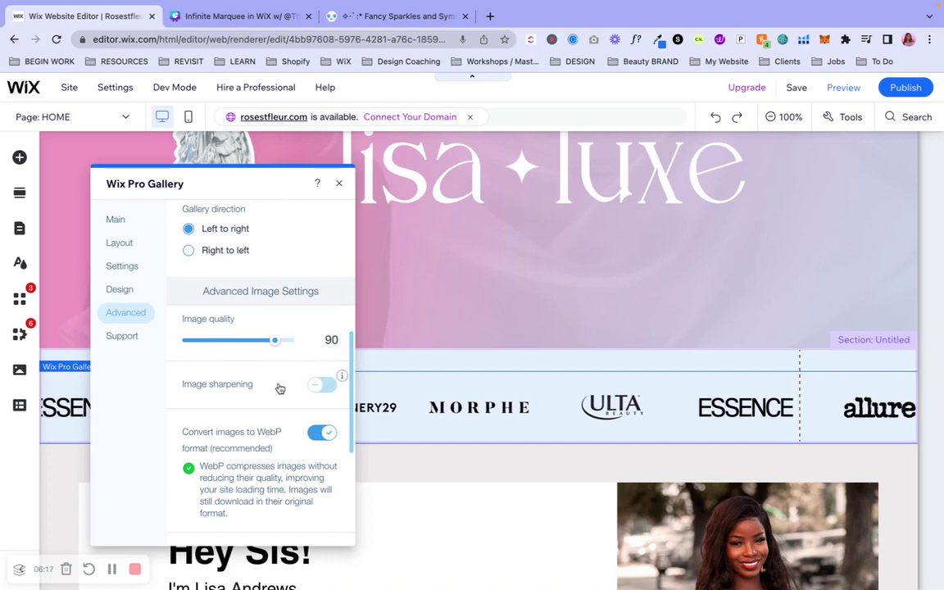
pyautogui.scroll(-2, 281, 386)
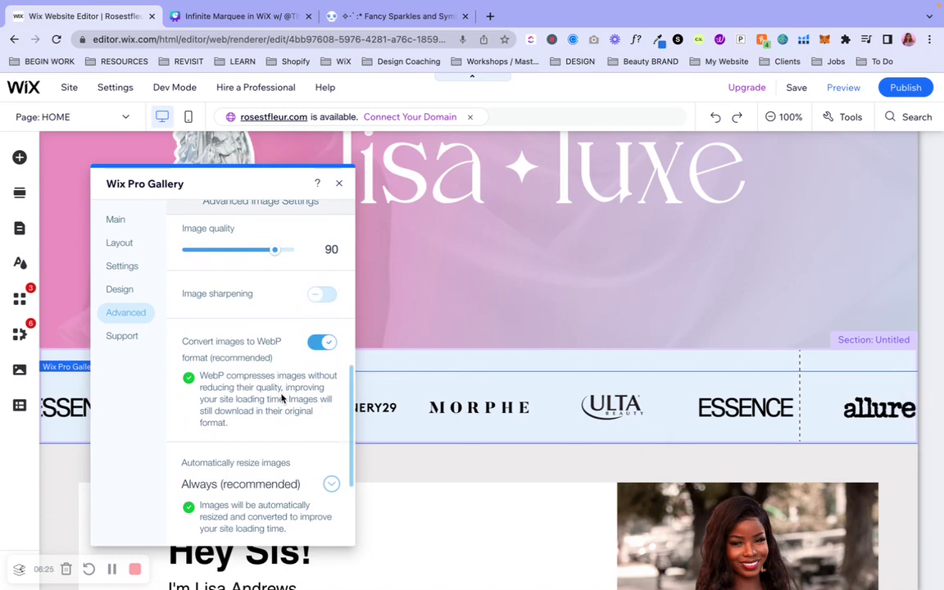
pyautogui.scroll(-2, 281, 398)
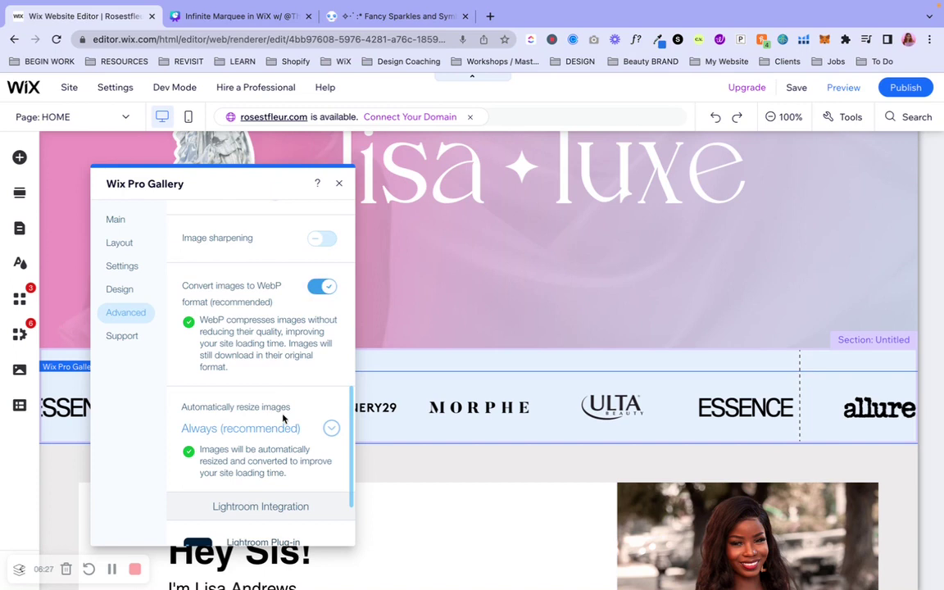
pyautogui.scroll(-3, 282, 418)
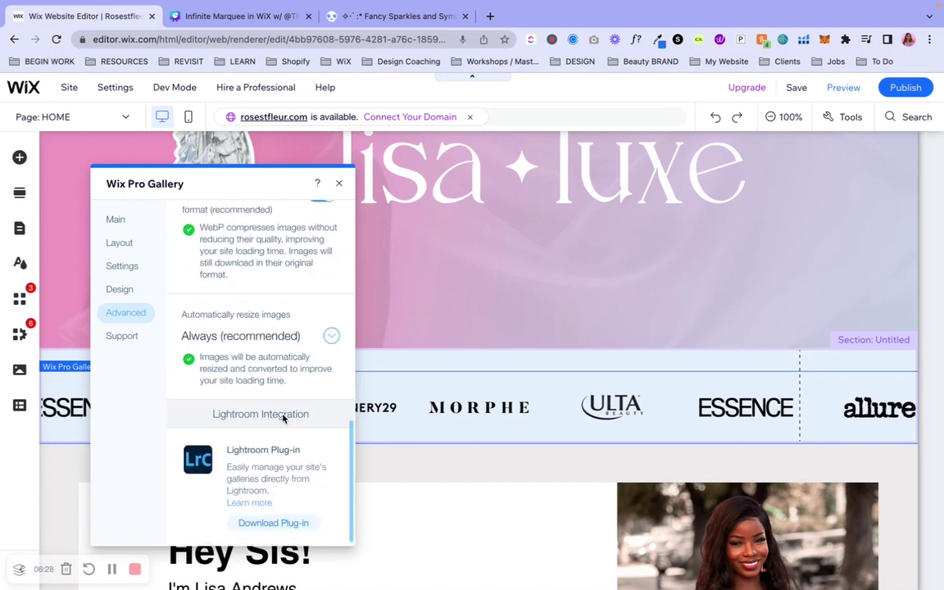
pyautogui.click(339, 182)
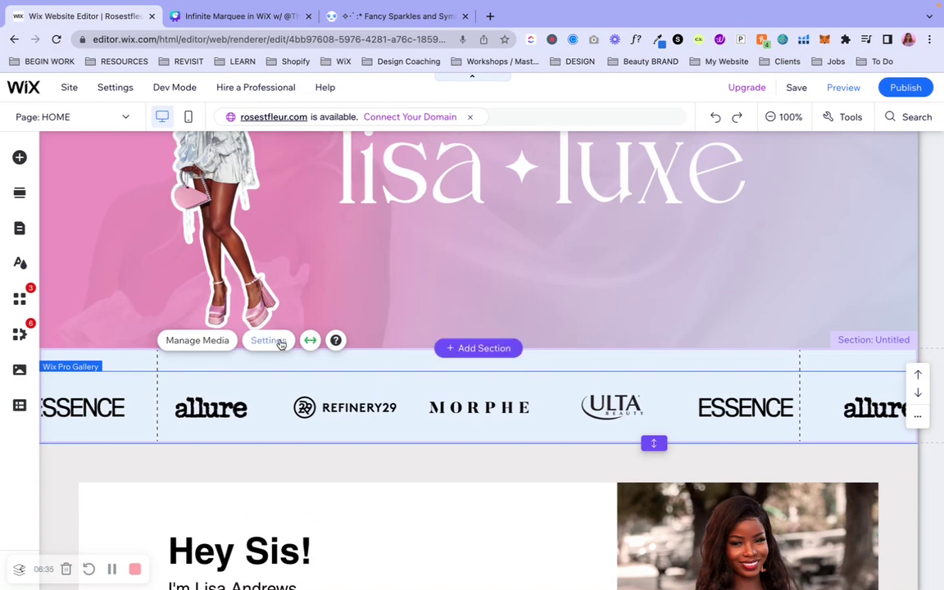
# Add a new heading reading 'AS SEEN IN:' onto the logo marquee section.
pyautogui.click(89, 161)
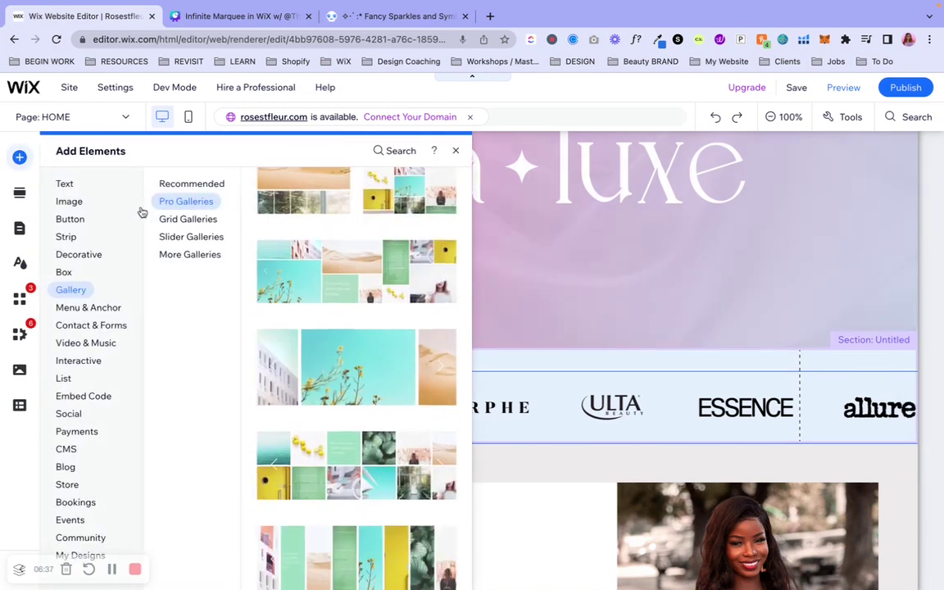
pyautogui.click(65, 184)
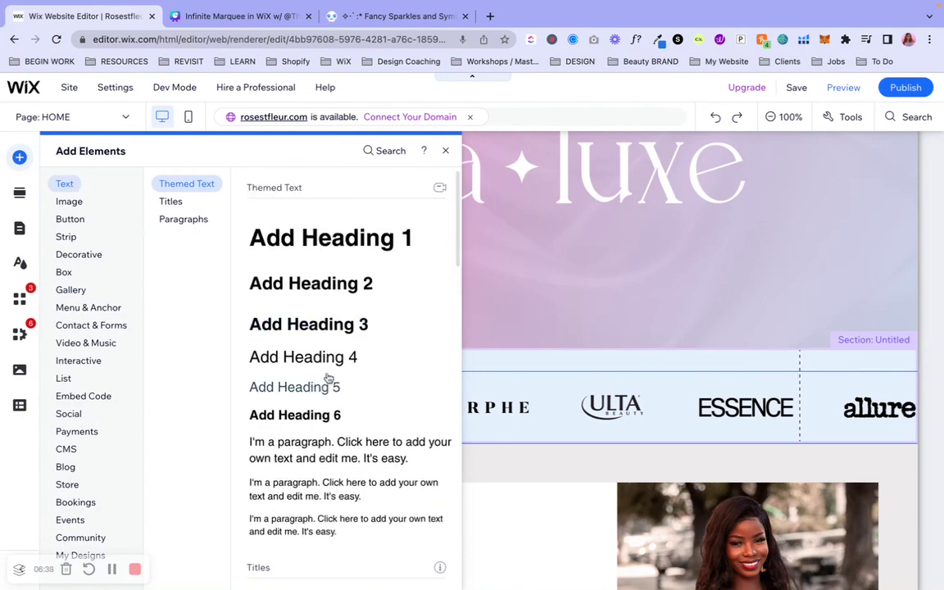
pyautogui.moveTo(320, 324); pyautogui.dragTo(395, 346)
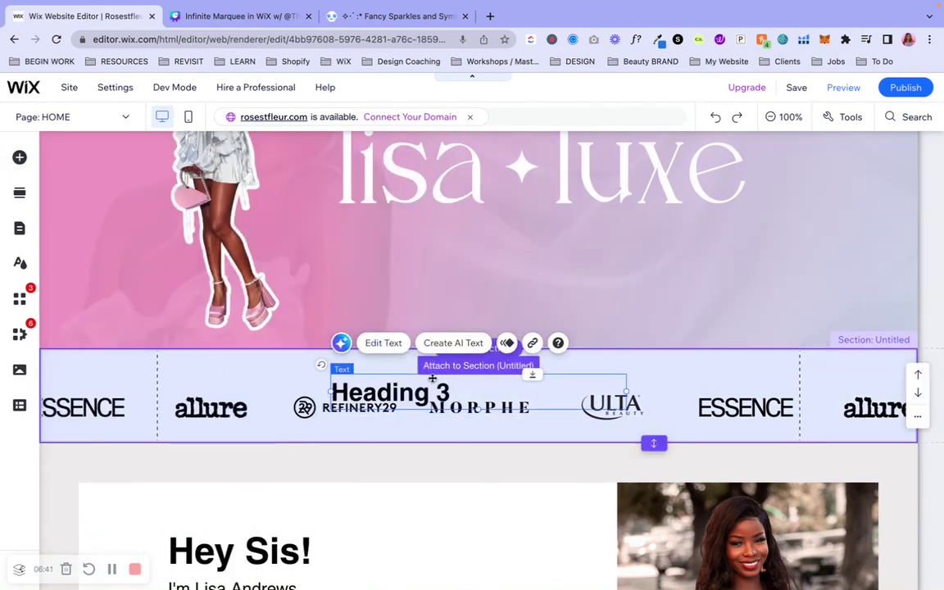
pyautogui.click(383, 343)
pyautogui.write('AS')
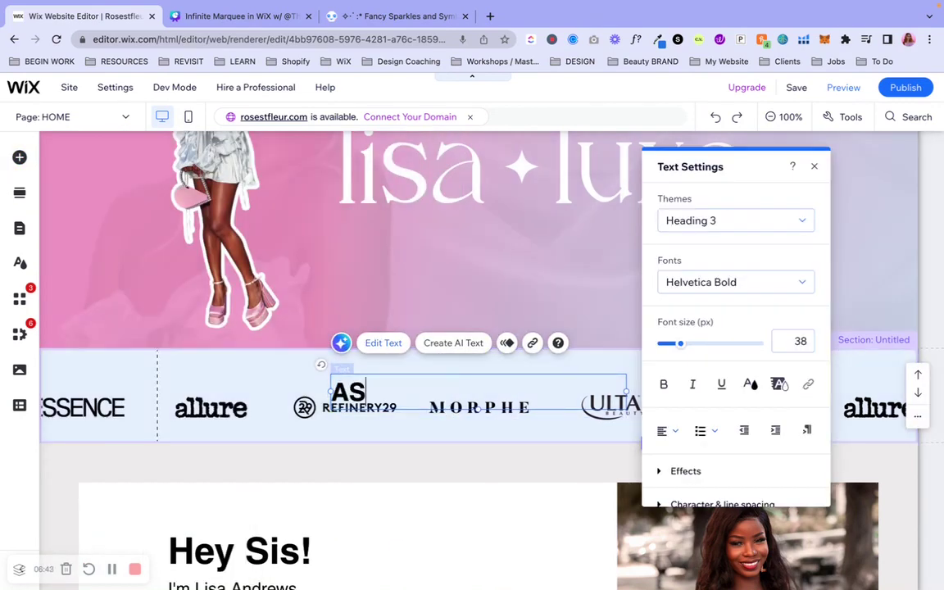
pyautogui.write(' SEEN IN:')
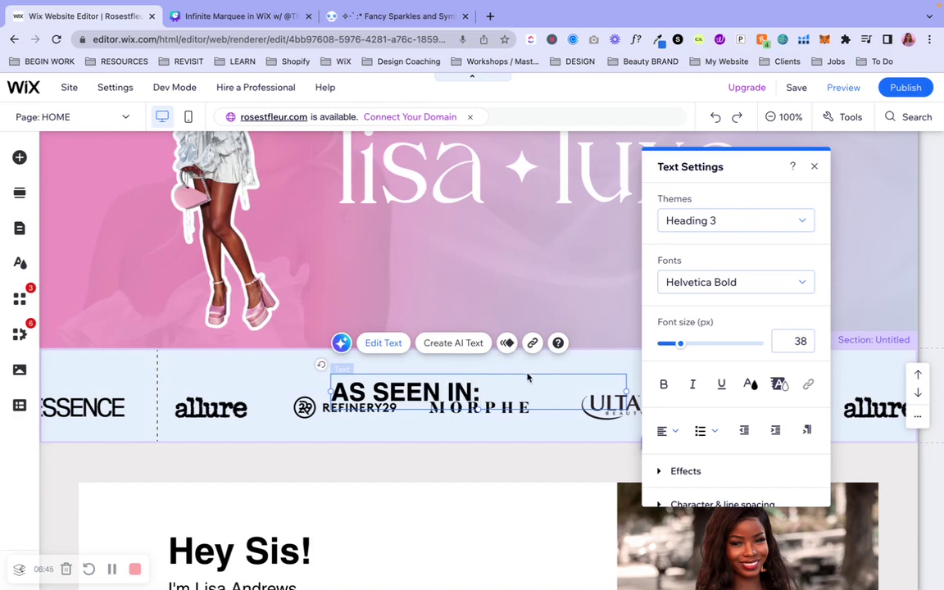
# Center the AS SEEN IN: heading text and set it to 18 px.
pyautogui.tripleClick(519, 385)
pyautogui.moveTo(679, 344); pyautogui.dragTo(670, 347)
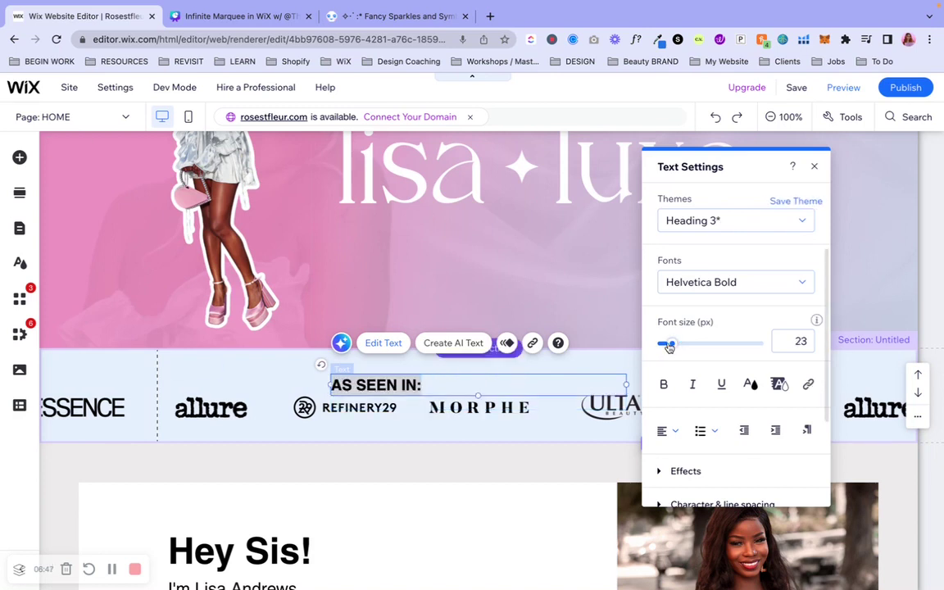
pyautogui.click(668, 431)
pyautogui.click(674, 452)
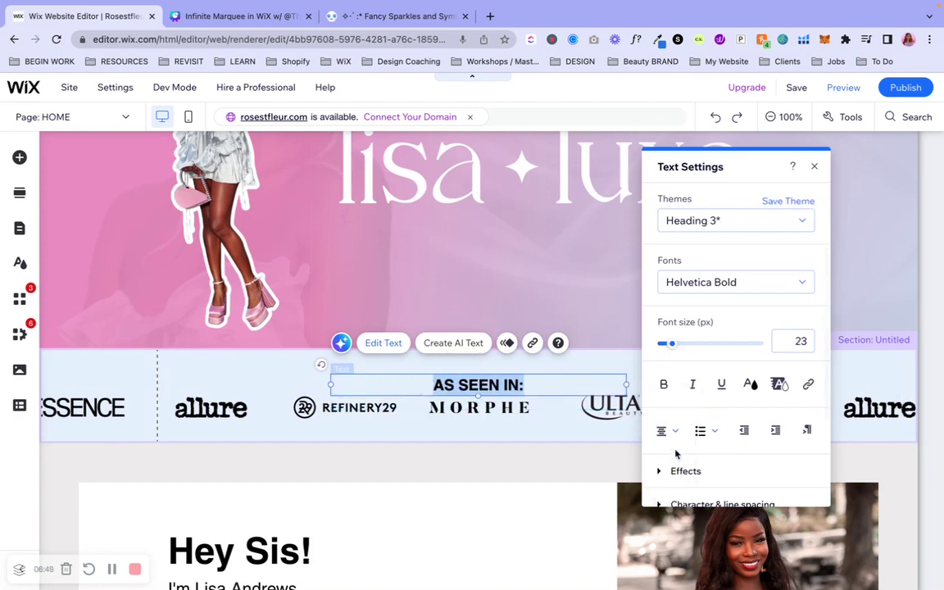
pyautogui.moveTo(670, 344); pyautogui.dragTo(666, 348)
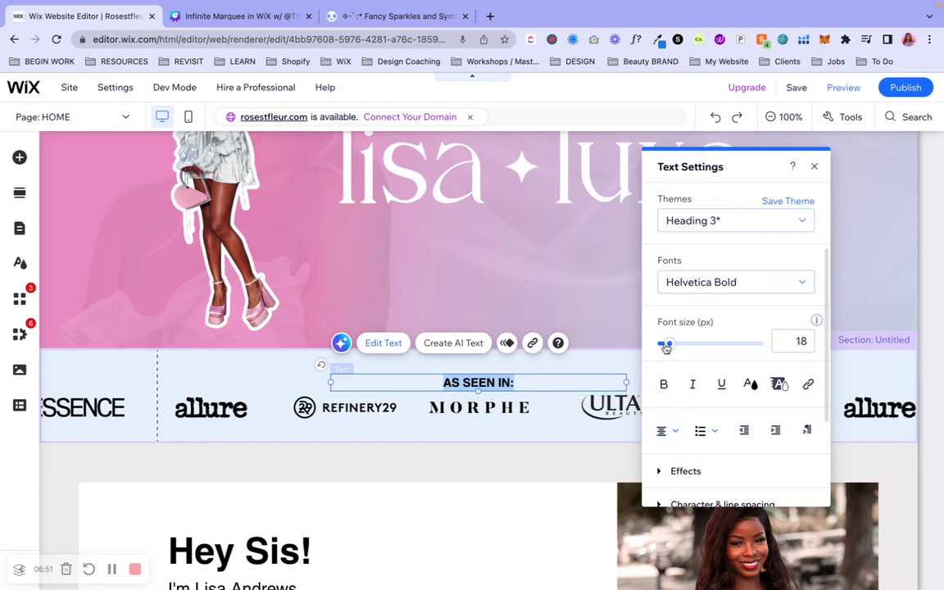
# Nudge the AS SEEN IN: heading slightly higher in the logo strip.
pyautogui.click(565, 416)
pyautogui.click(531, 379)
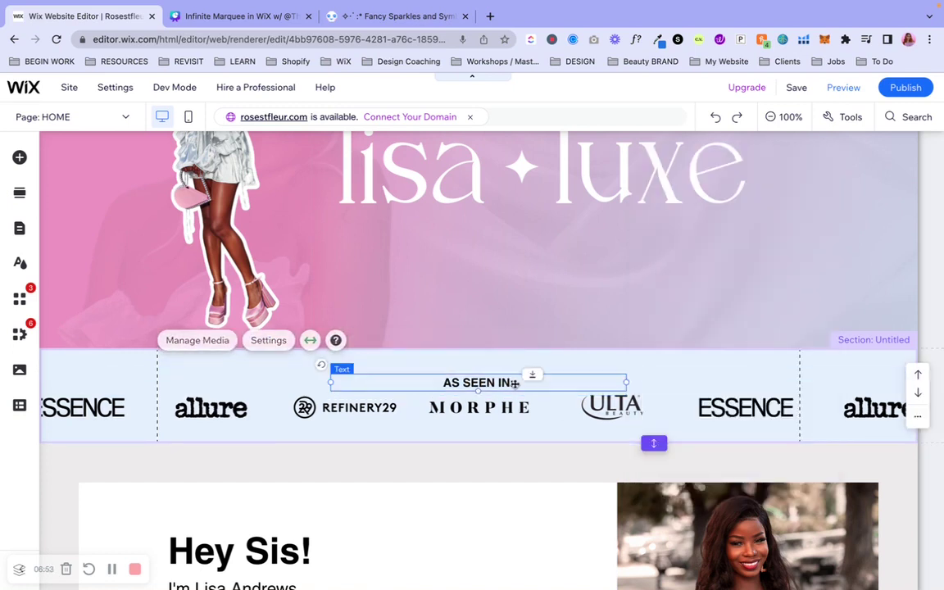
pyautogui.moveTo(515, 383); pyautogui.dragTo(512, 374)
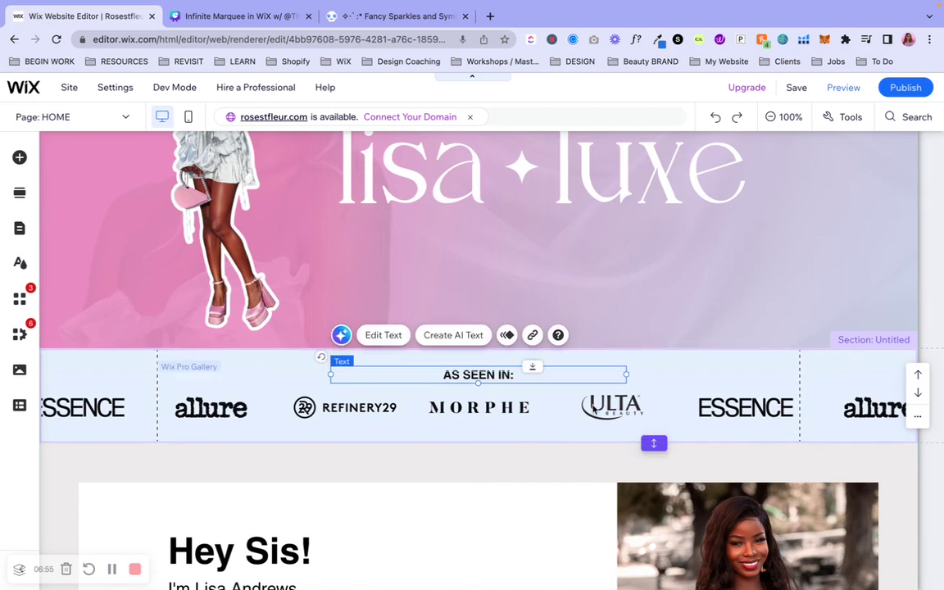
pyautogui.click(607, 323)
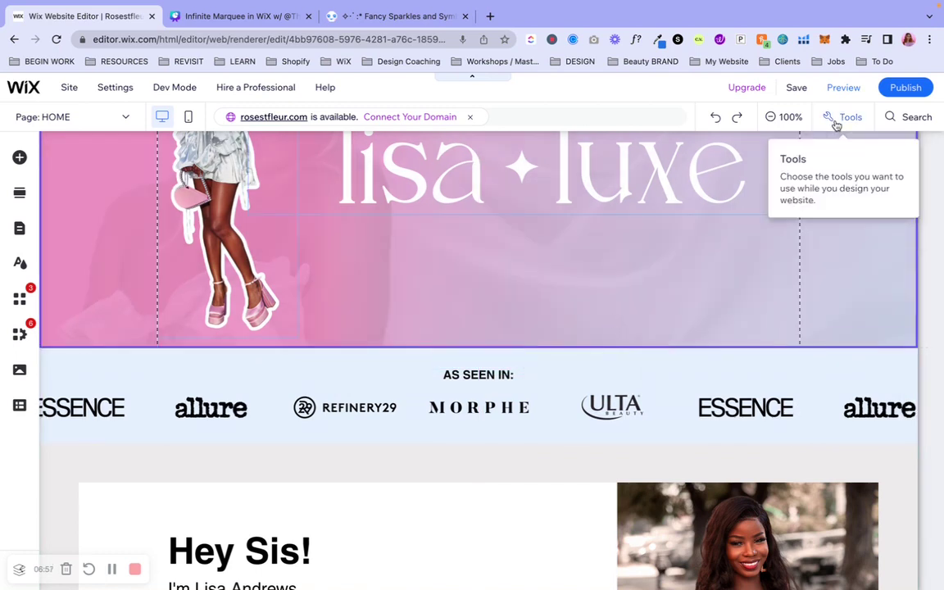
pyautogui.click(835, 98)
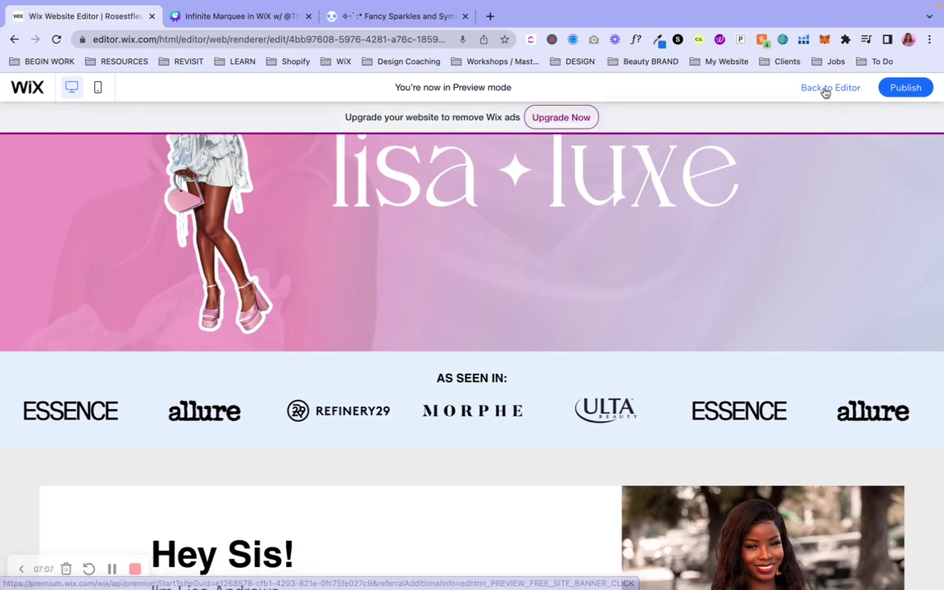
pyautogui.click(827, 89)
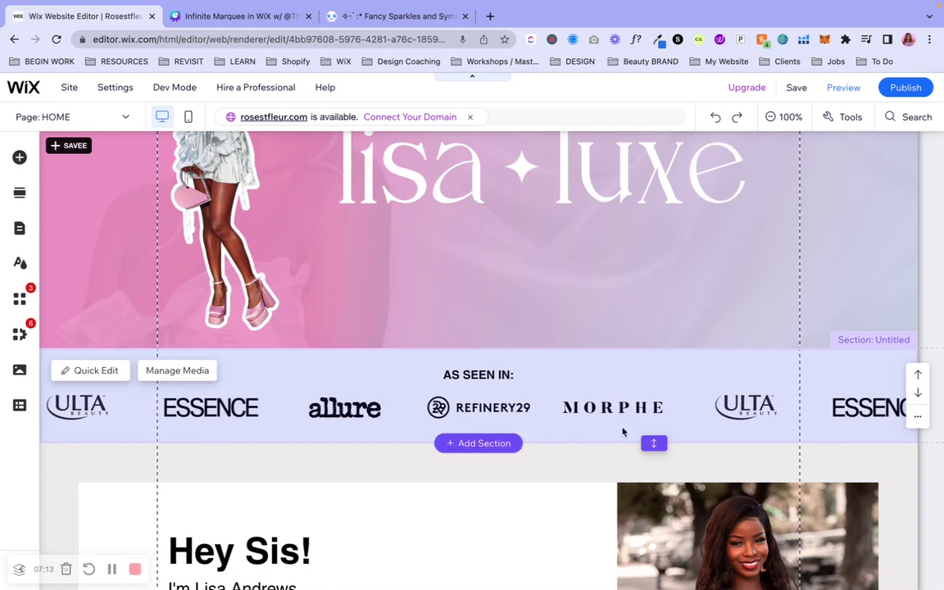
pyautogui.scroll(-5, 623, 432)
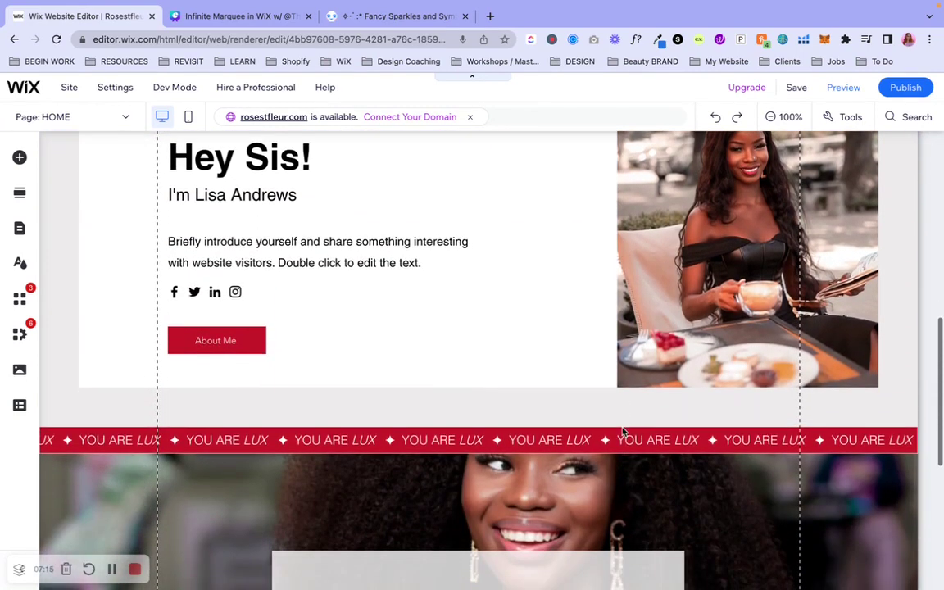
pyautogui.scroll(-1, 623, 432)
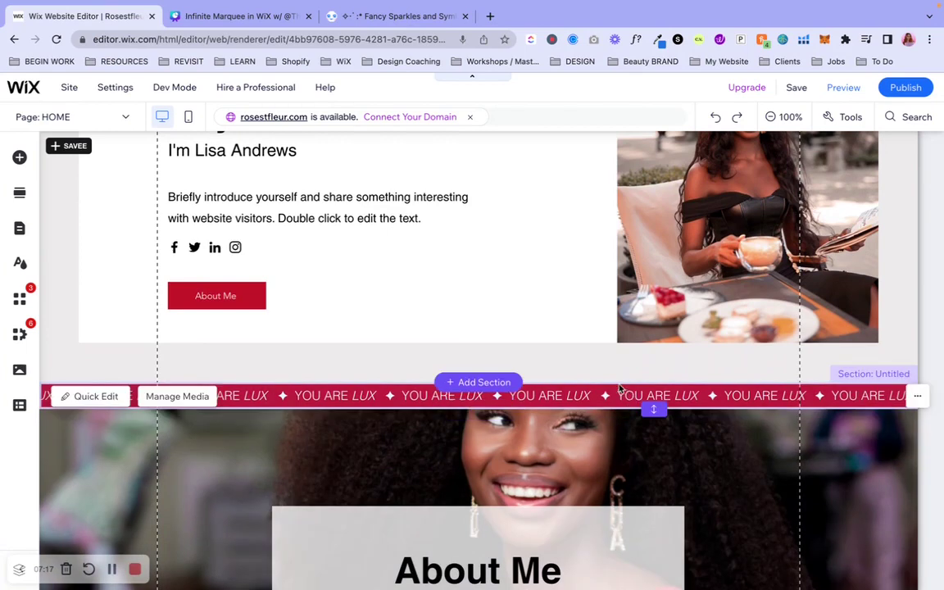
pyautogui.scroll(5, 598, 393)
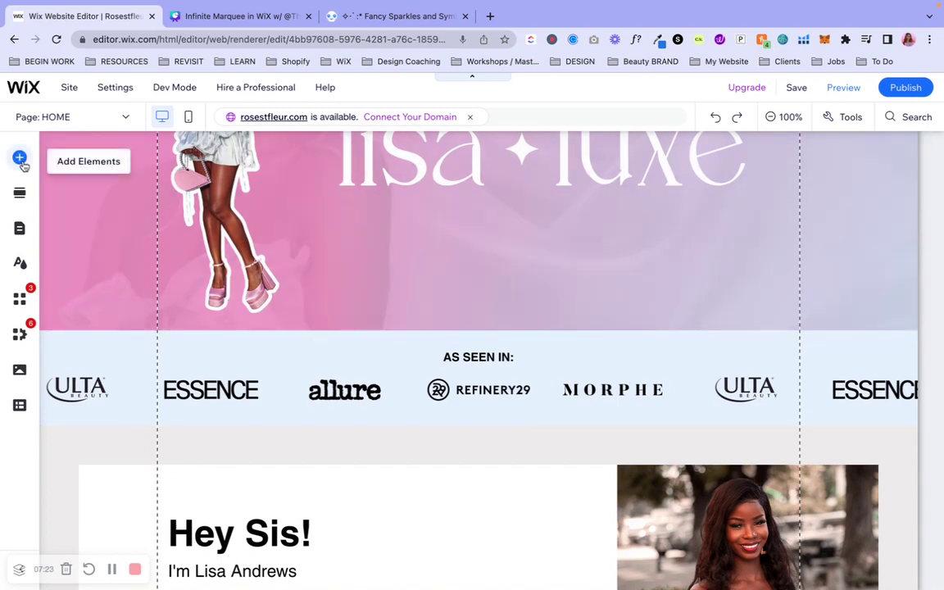
# Duplicate the AS SEEN IN logo marquee section with Ctrl+D.
pyautogui.click(586, 364)
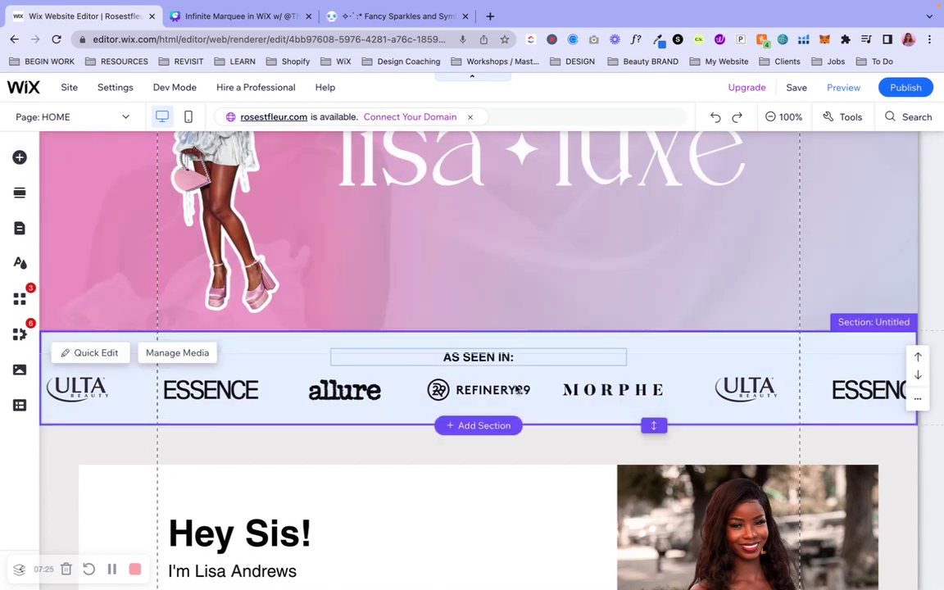
pyautogui.click(585, 395)
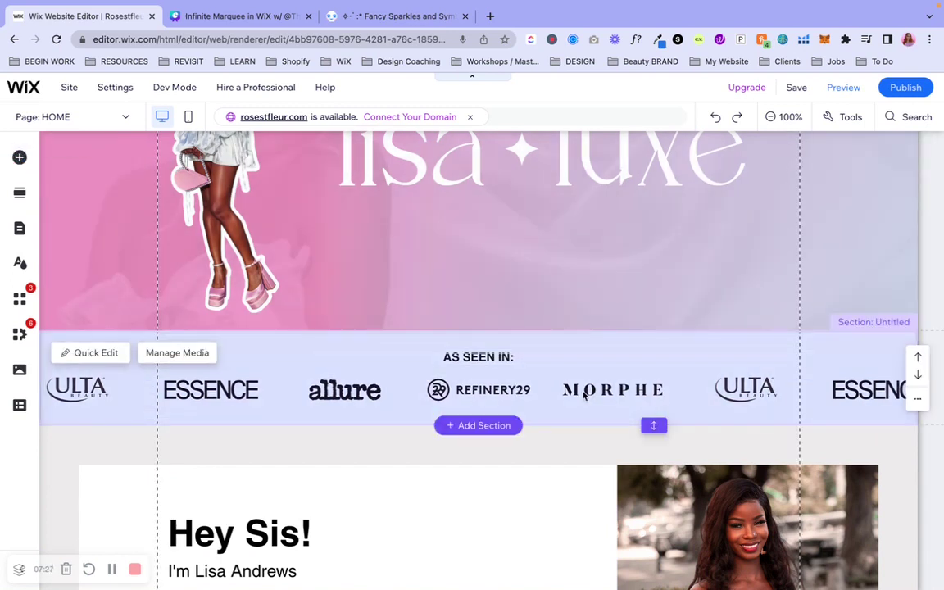
pyautogui.hotkey('ctrl', 'd')
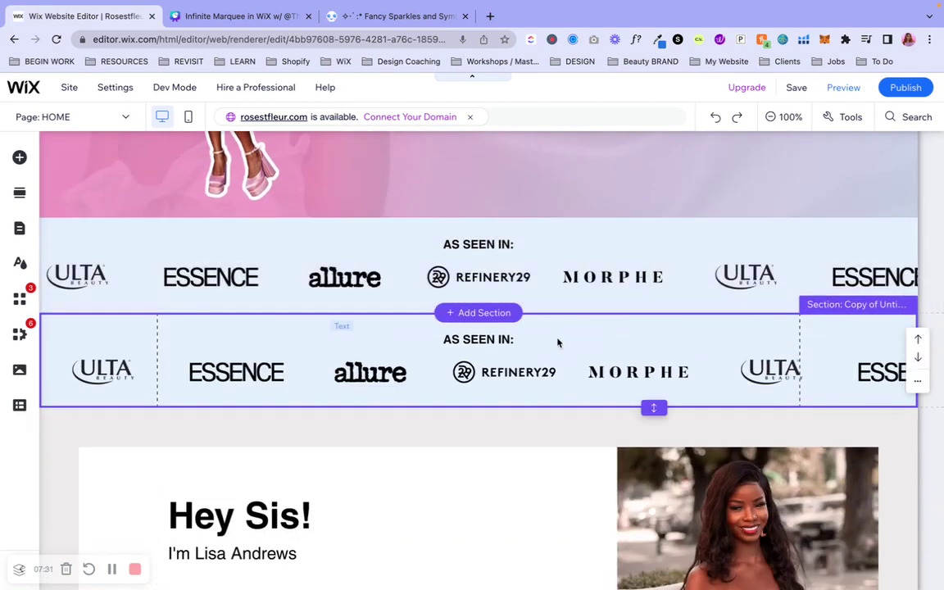
pyautogui.rightClick(544, 338)
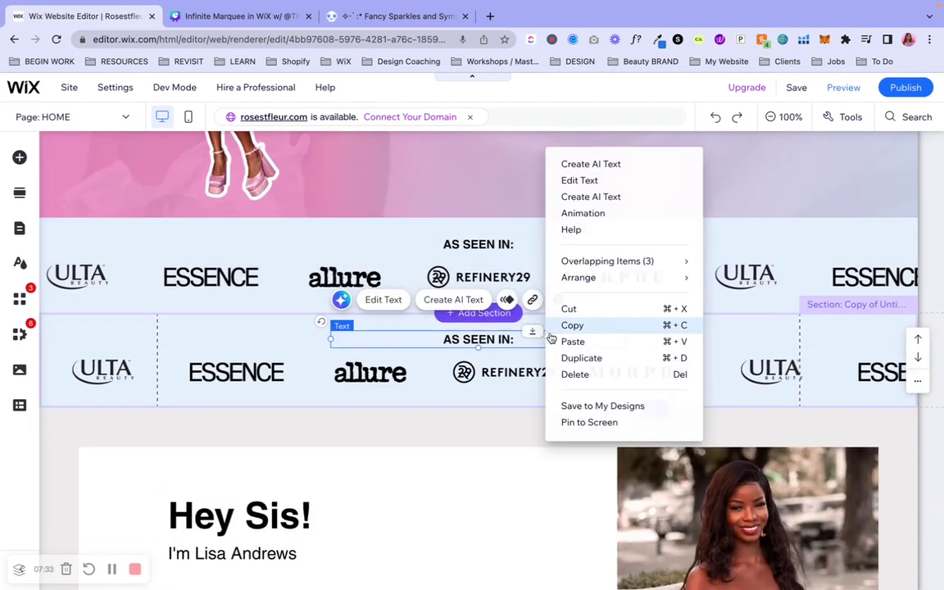
pyautogui.click(586, 364)
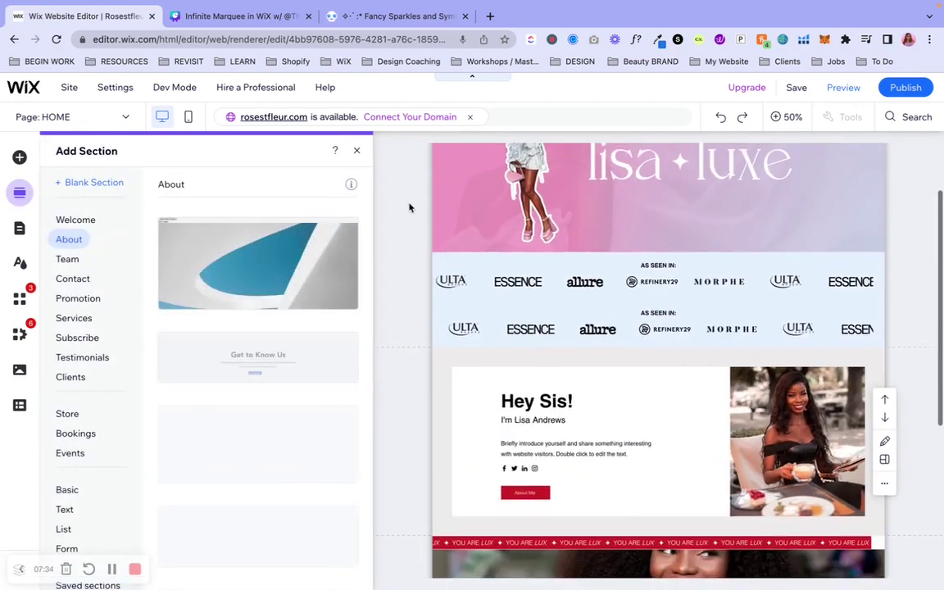
pyautogui.click(357, 150)
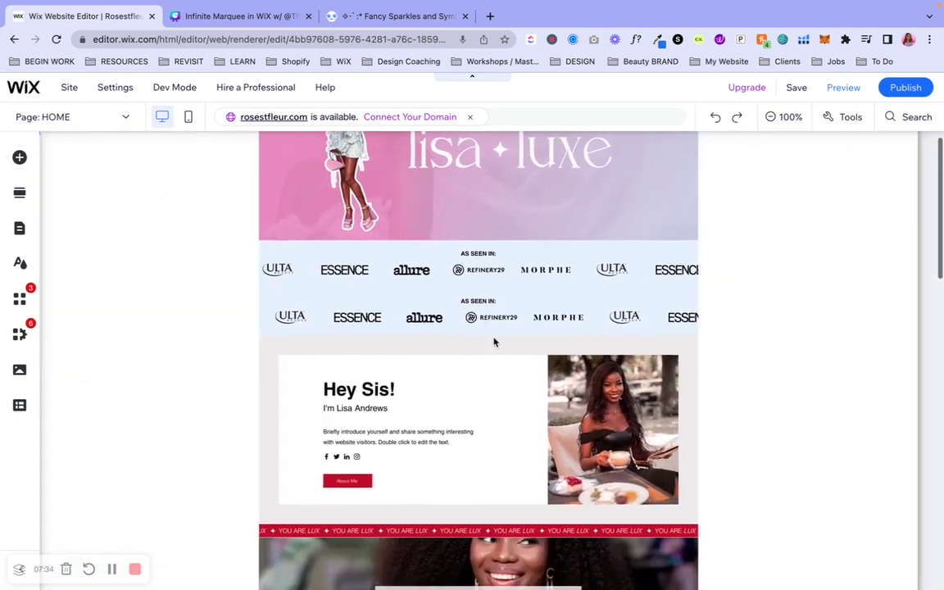
pyautogui.scroll(-3, 487, 447)
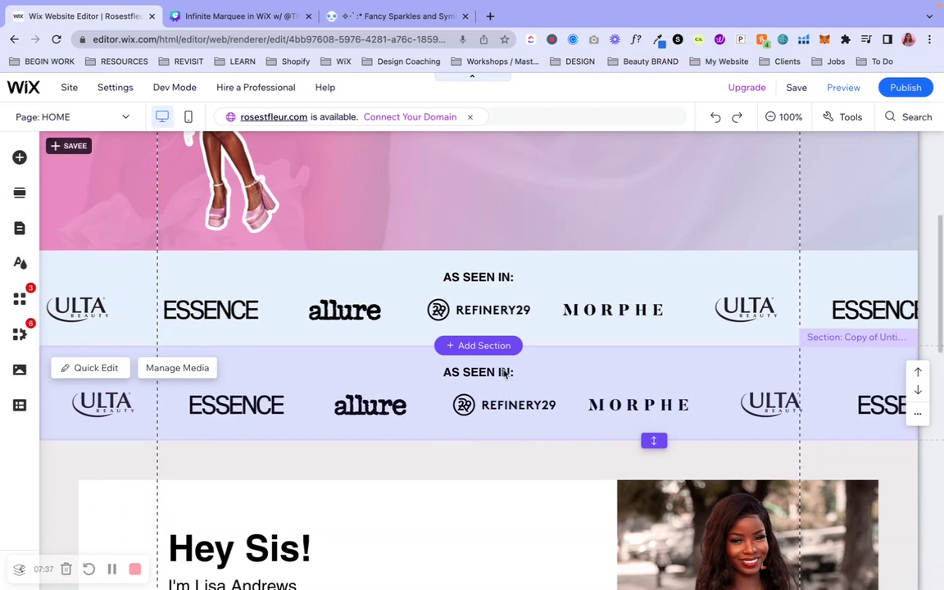
# Delete the copy's AS SEEN IN: heading and move its gallery up to shrink the section.
pyautogui.click(500, 373)
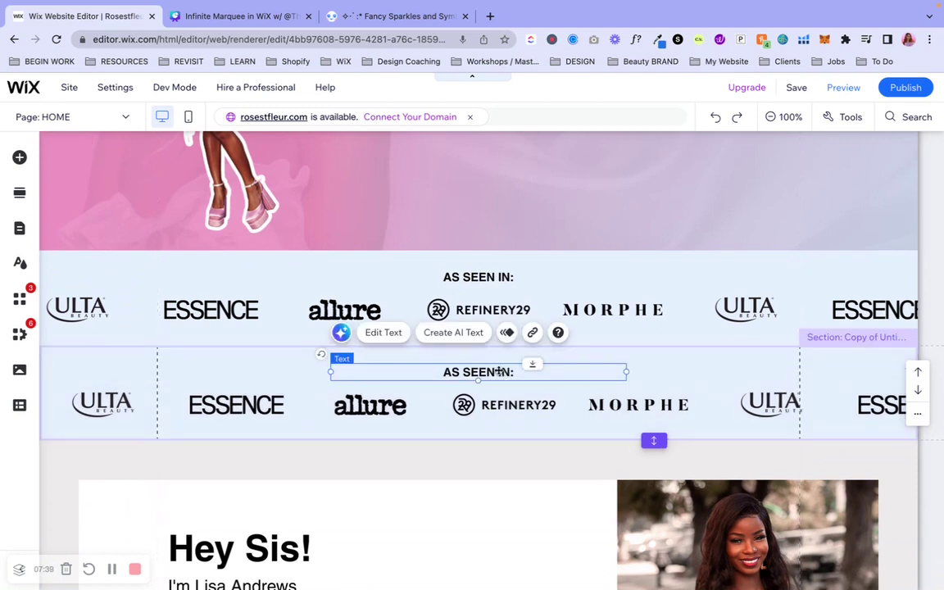
pyautogui.press('Delete')
pyautogui.click(483, 395)
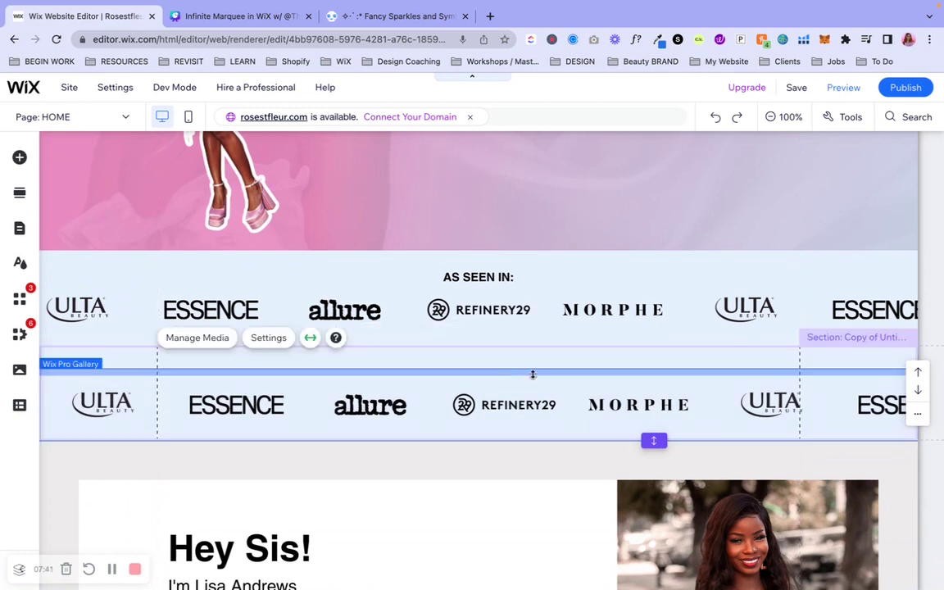
pyautogui.moveTo(533, 374)
pyautogui.mouseDown()
pyautogui.moveTo(525, 335)
pyautogui.moveTo(525, 360)
pyautogui.mouseUp()
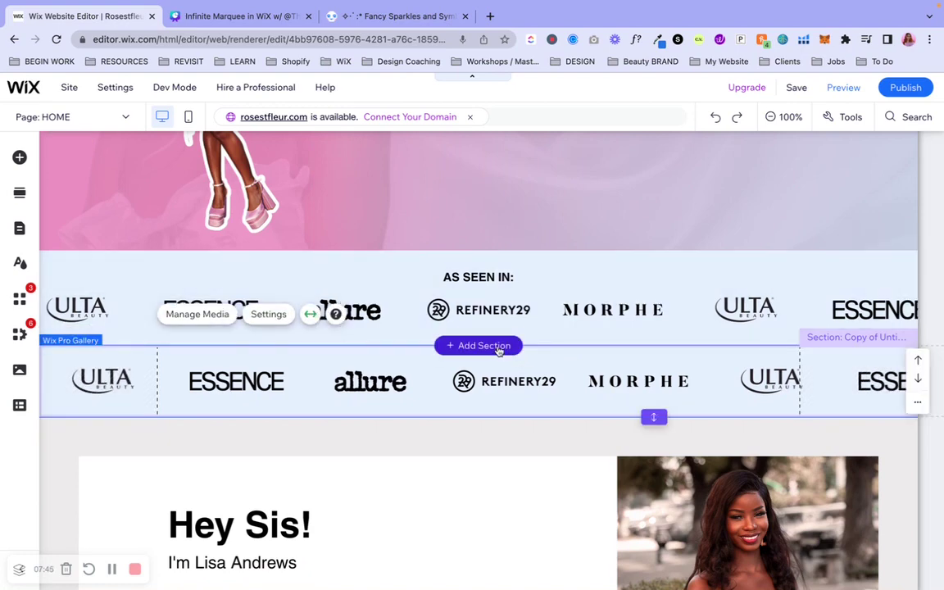
# Insert an About Us section between the two logo strips.
pyautogui.click(484, 345)
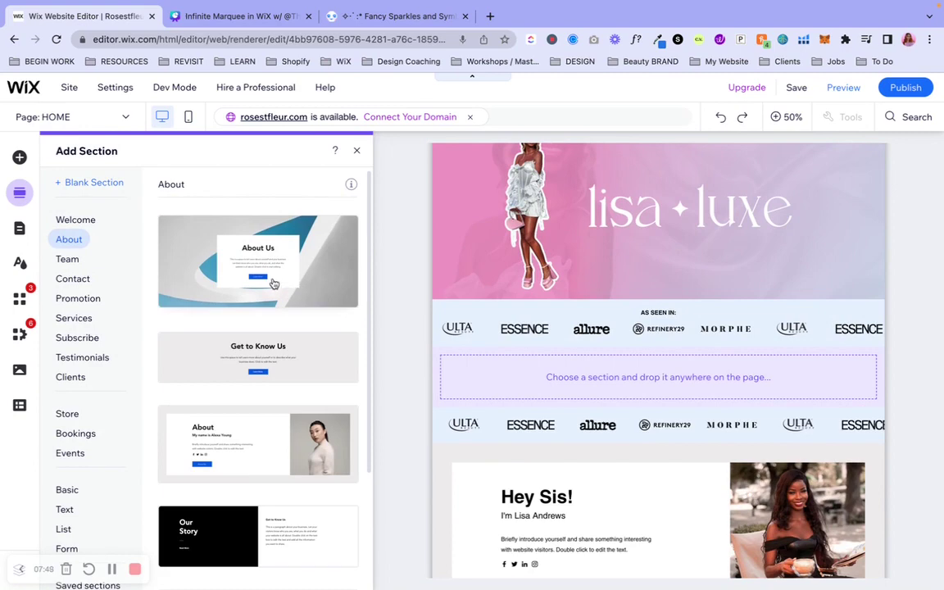
pyautogui.click(270, 279)
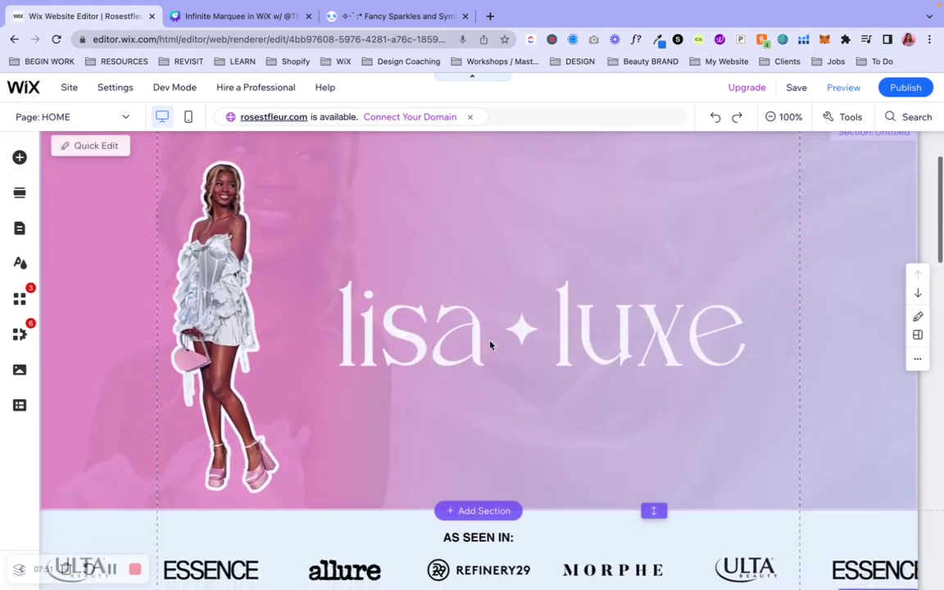
pyautogui.scroll(-6, 490, 371)
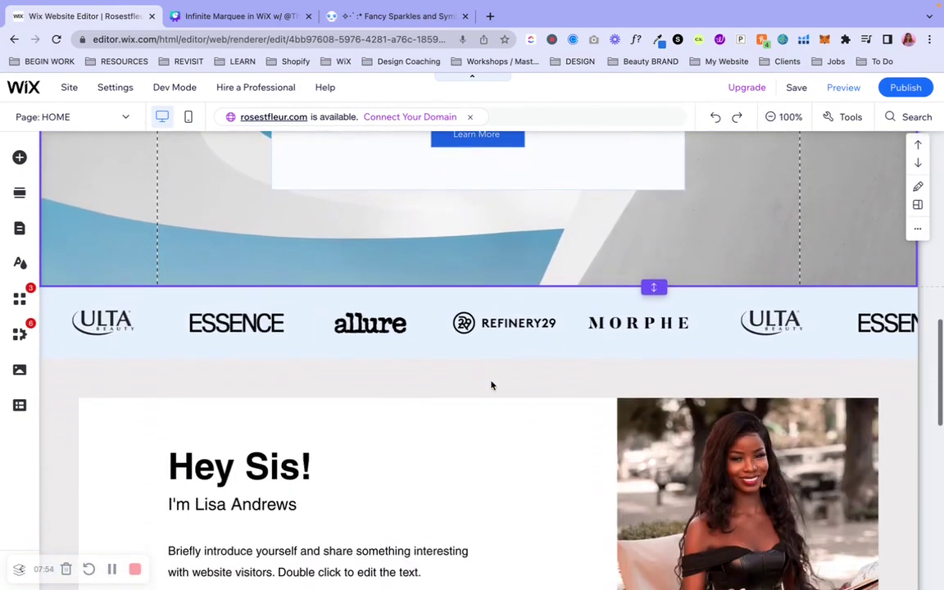
pyautogui.click(442, 343)
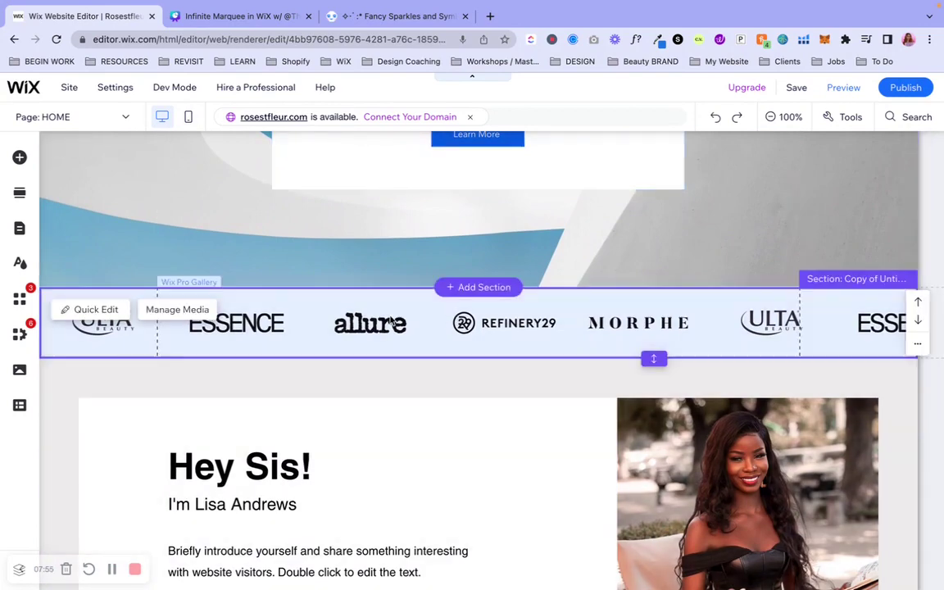
# Delete all five logos from the copied gallery and start adding a text item instead.
pyautogui.click(177, 310)
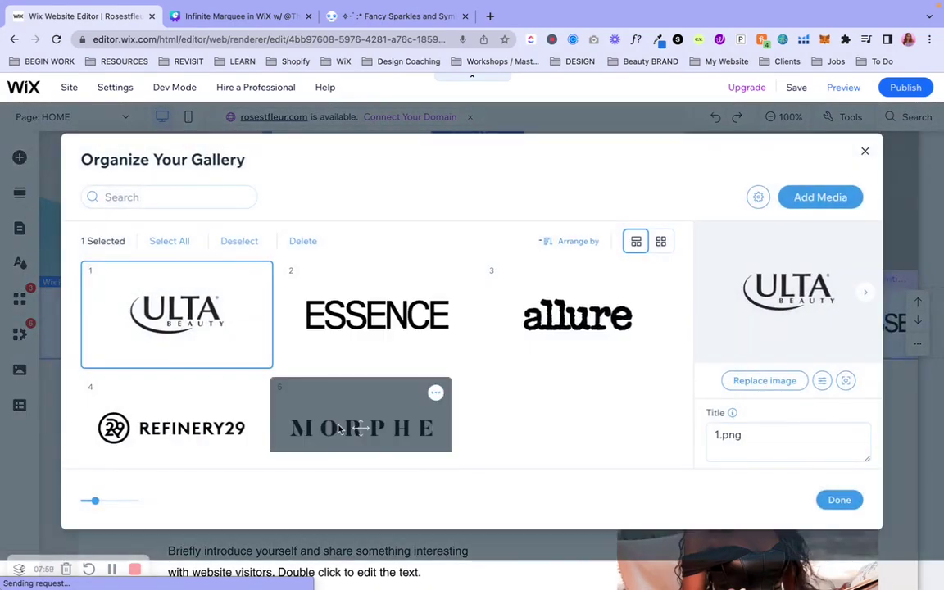
pyautogui.click(361, 414)
pyautogui.keyDown('shift'); pyautogui.click(238, 317); pyautogui.keyUp('shift')
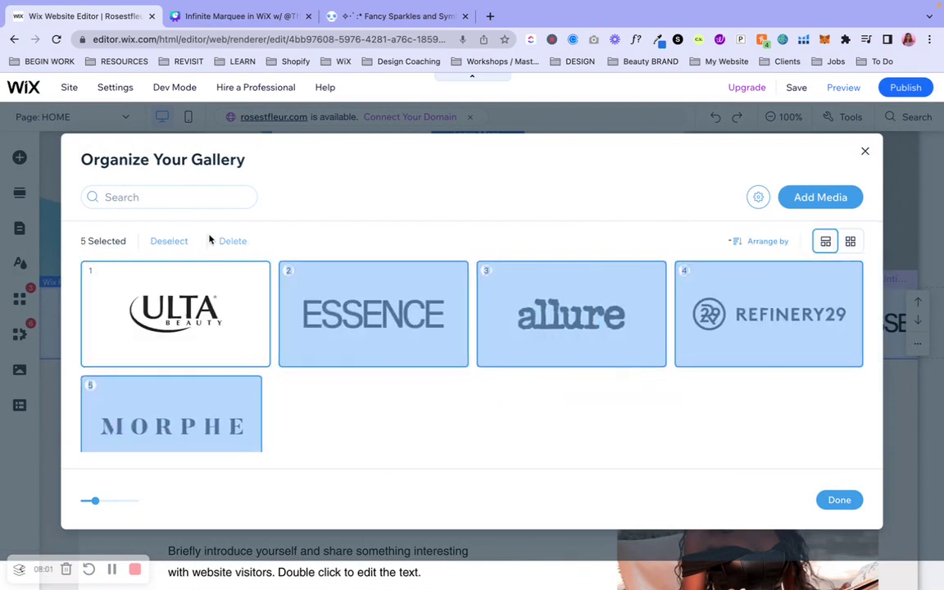
pyautogui.click(224, 242)
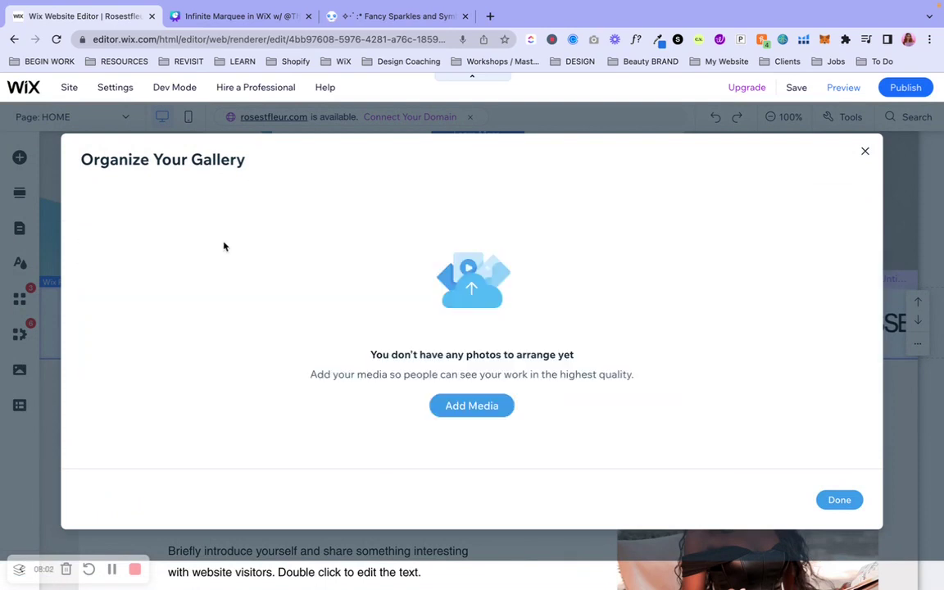
pyautogui.click(472, 407)
pyautogui.click(557, 449)
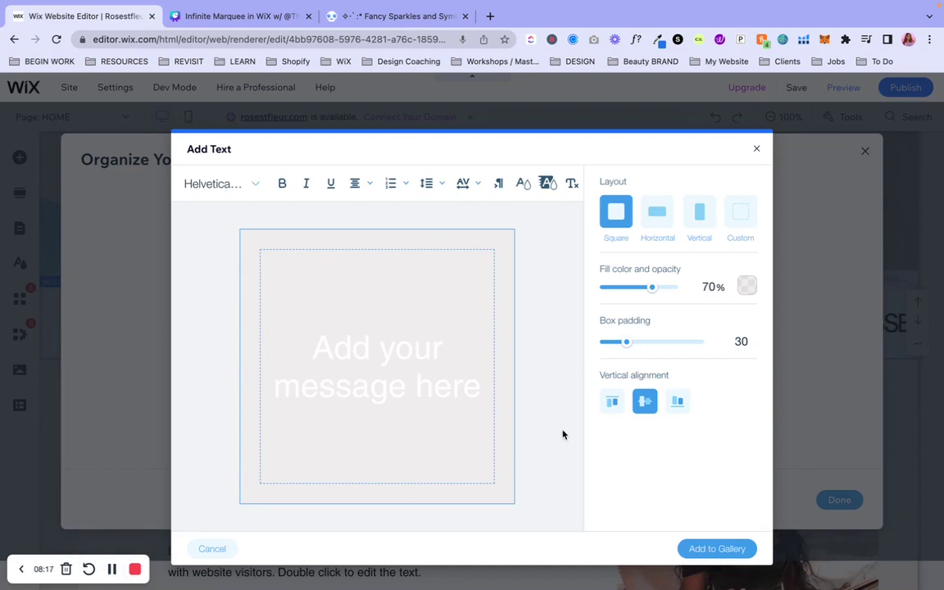
# Give the gallery text box a Custom layout with ratio -94, 100% fill opacity and 0 padding.
pyautogui.click(743, 215)
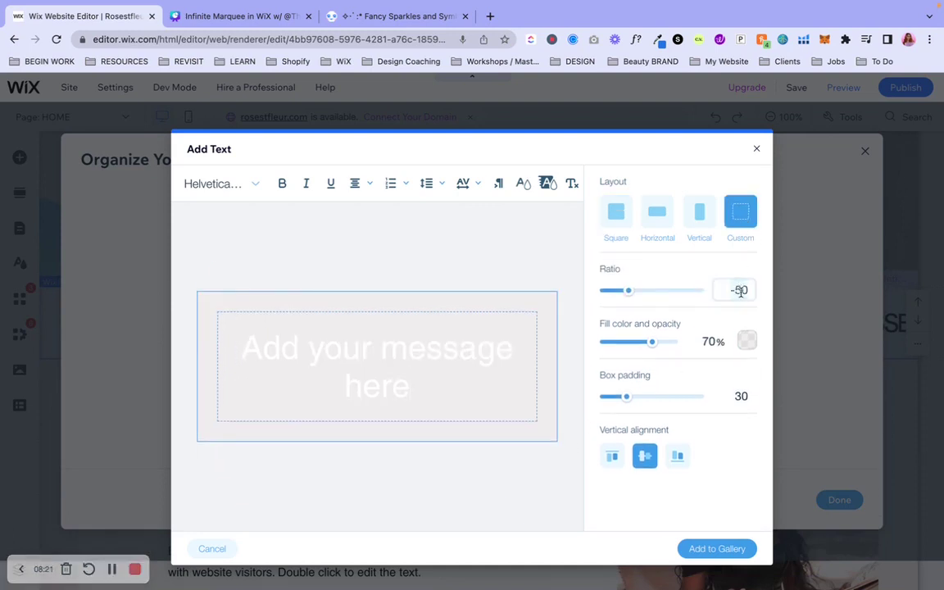
pyautogui.click(740, 291)
pyautogui.press('BackSpace')
pyautogui.write('-94')
pyautogui.moveTo(653, 341); pyautogui.dragTo(681, 344)
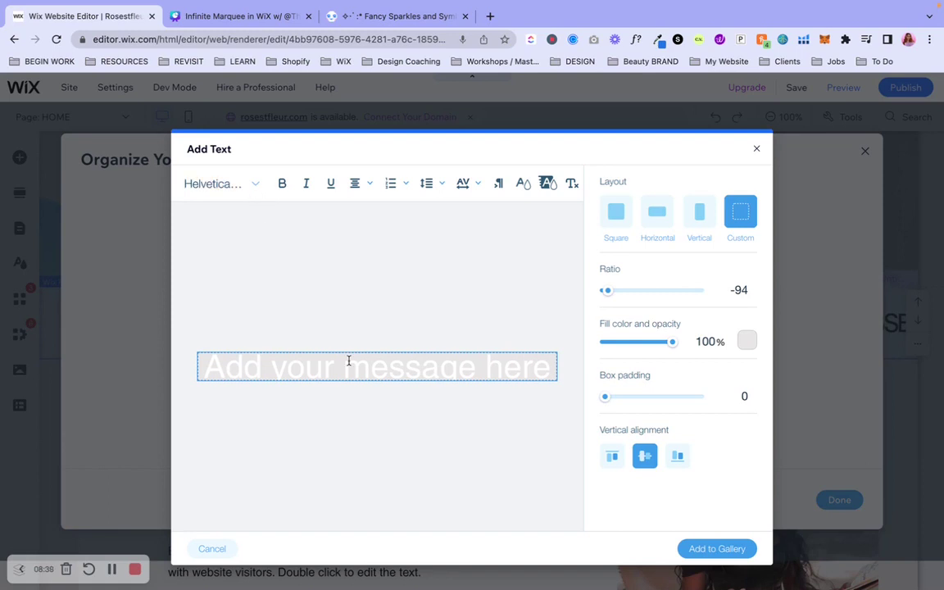
pyautogui.click(246, 185)
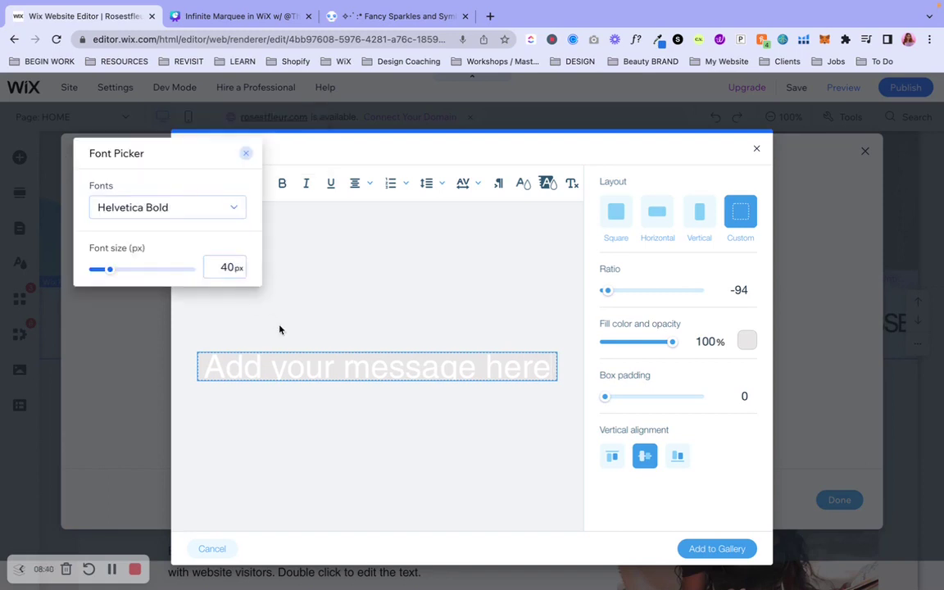
# Set the text item's font to Lulo Clean at about 27 px.
pyautogui.click(209, 210)
pyautogui.scroll(-5, 190, 453)
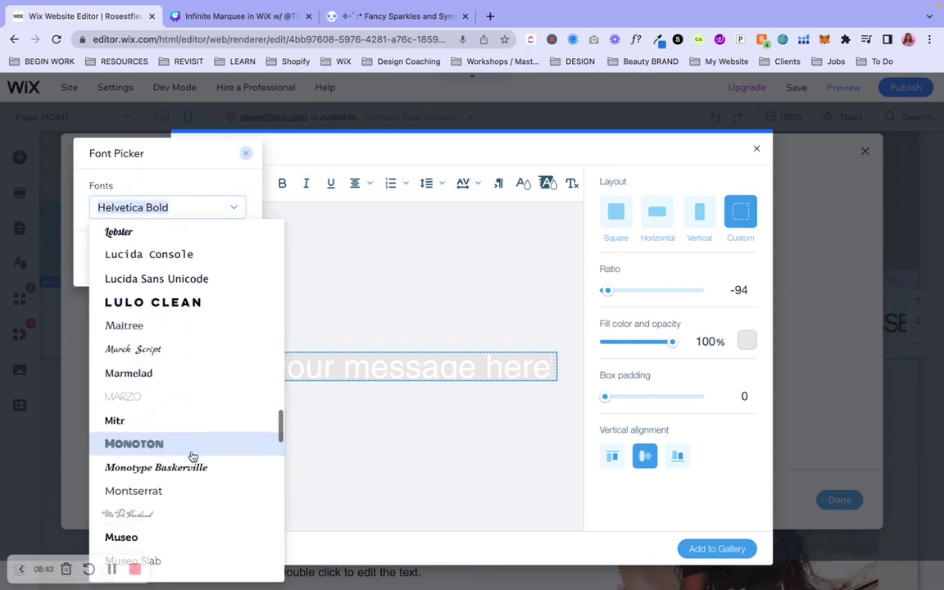
pyautogui.scroll(1, 191, 327)
pyautogui.click(194, 379)
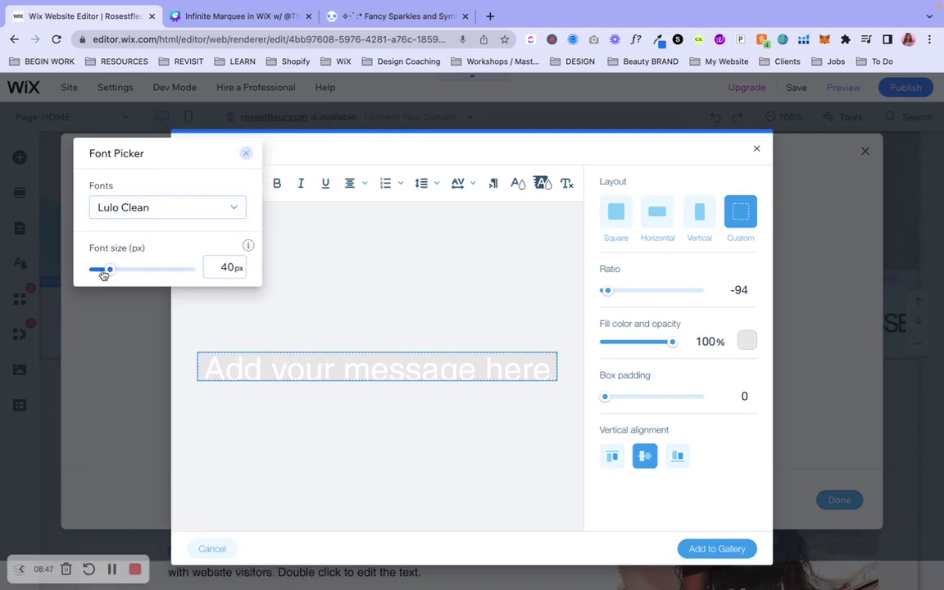
pyautogui.moveTo(104, 275); pyautogui.dragTo(98, 271)
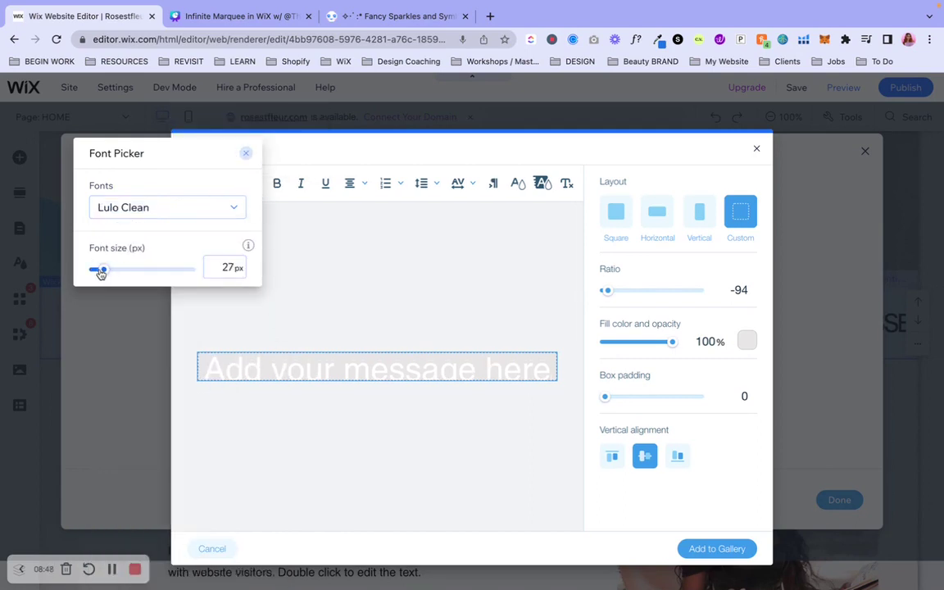
pyautogui.click(249, 376)
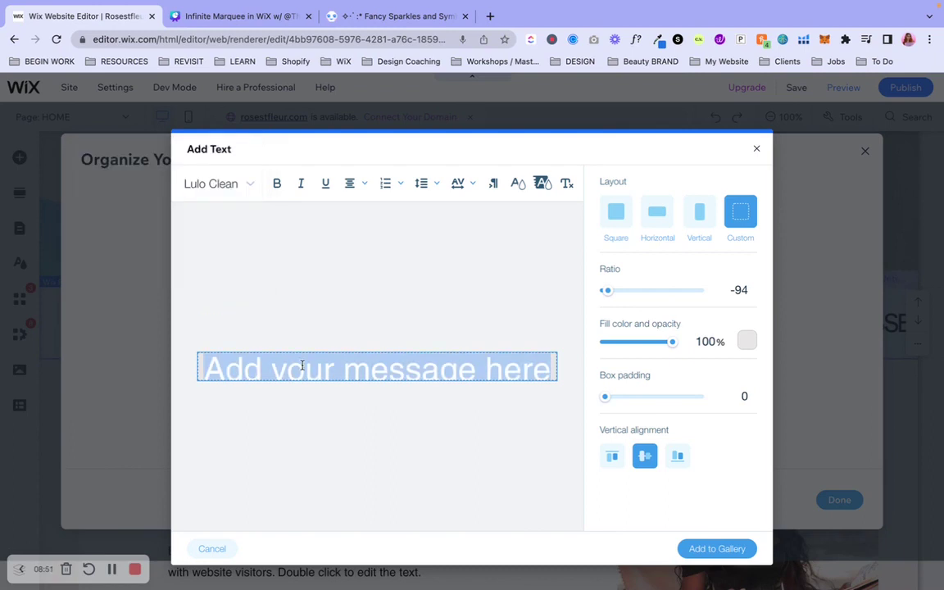
# Replace the placeholder with 'SUBCRIBE TO MY CHANNEL' and shrink it to 19 px.
pyautogui.write('SU')
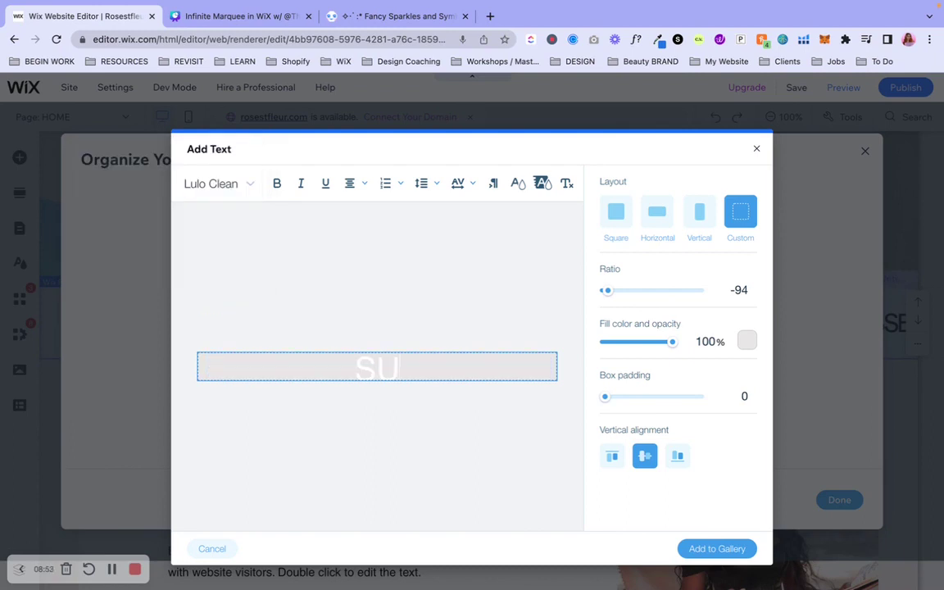
pyautogui.write('BCRIBE')
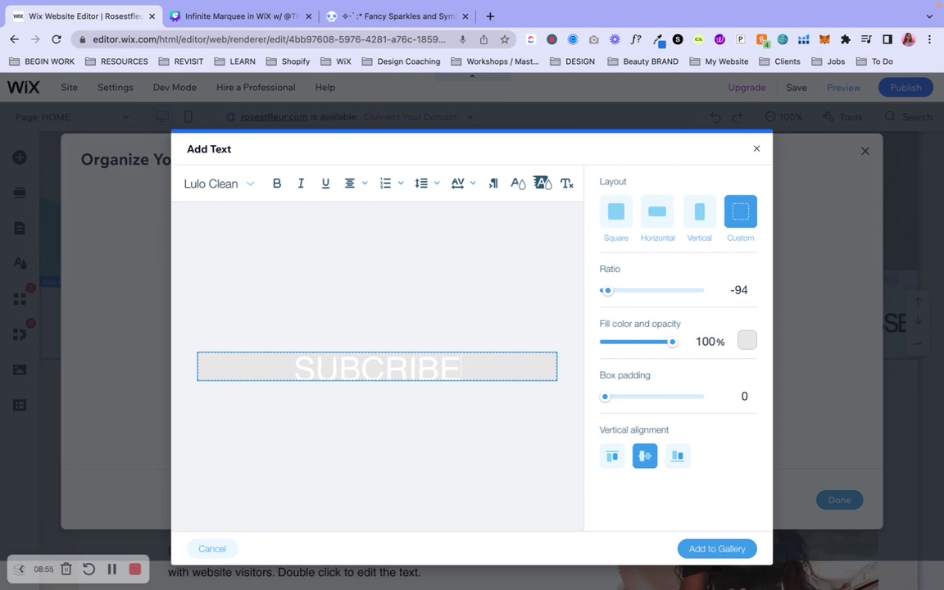
pyautogui.write(' TO MY')
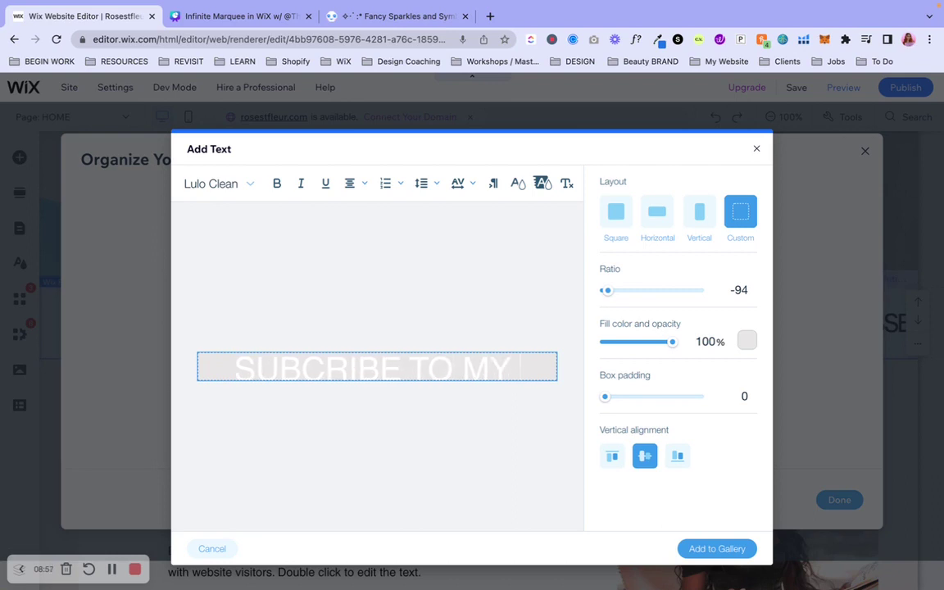
pyautogui.write(' CHANNEL')
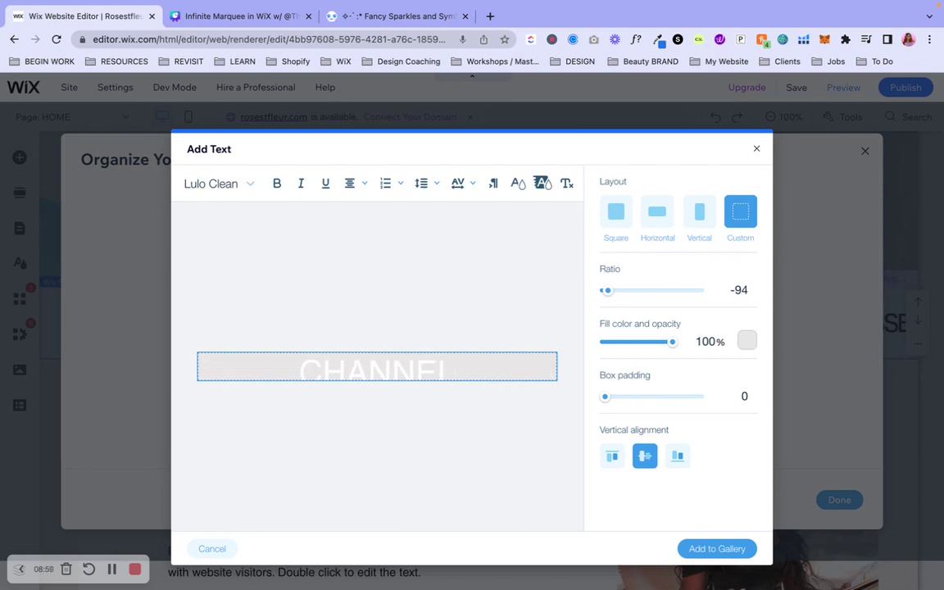
pyautogui.doubleClick(302, 366)
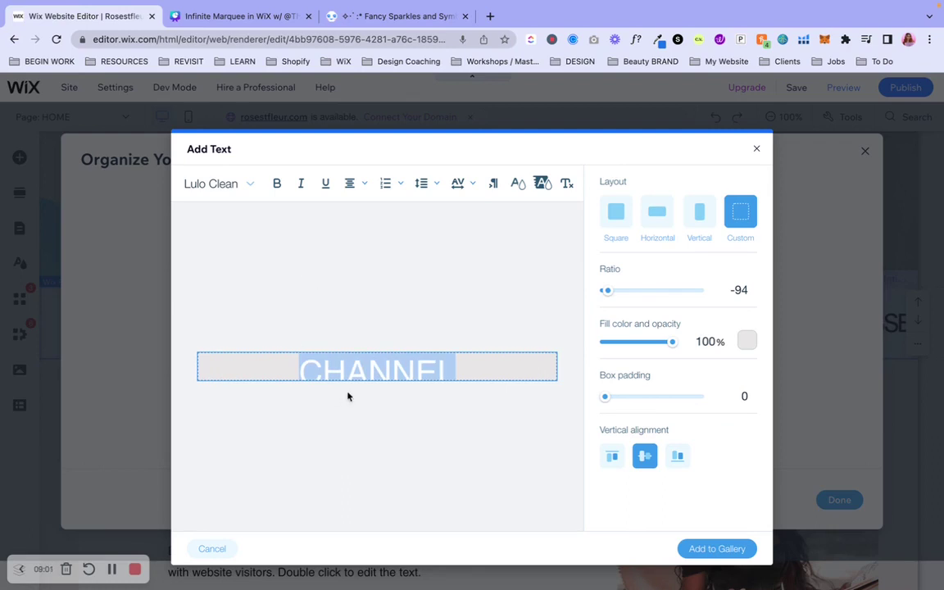
pyautogui.click(242, 184)
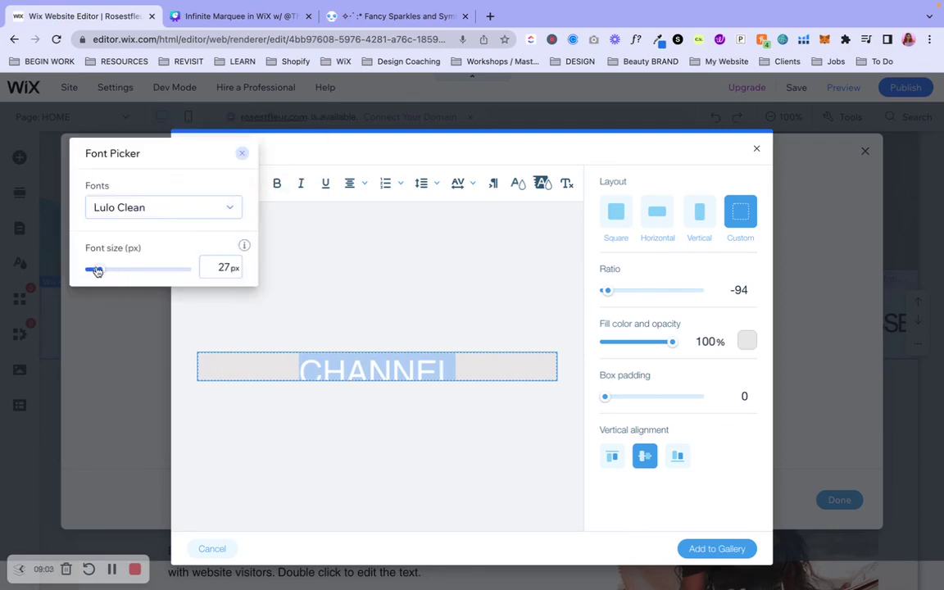
pyautogui.moveTo(97, 272); pyautogui.dragTo(93, 271)
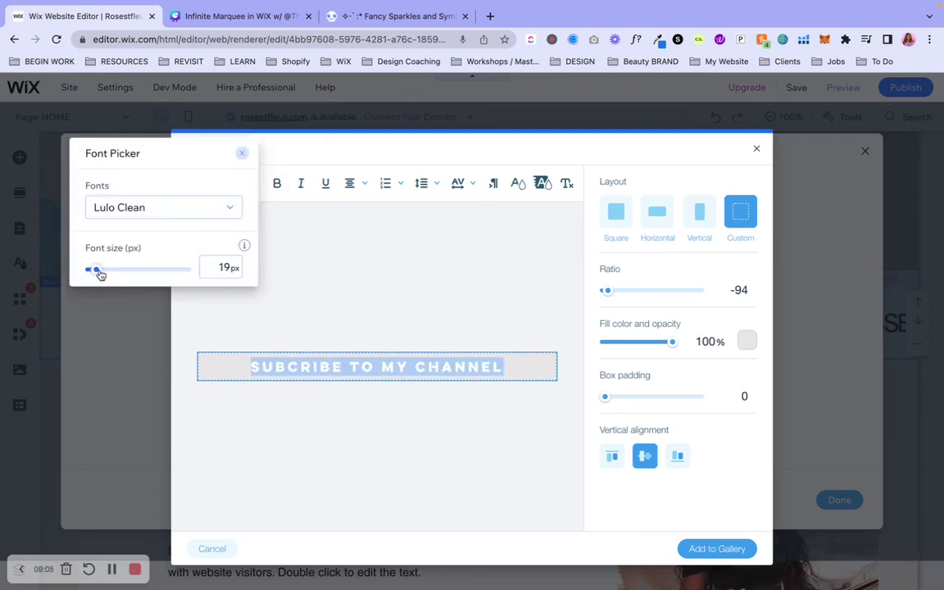
pyautogui.click(506, 370)
pyautogui.click(507, 370)
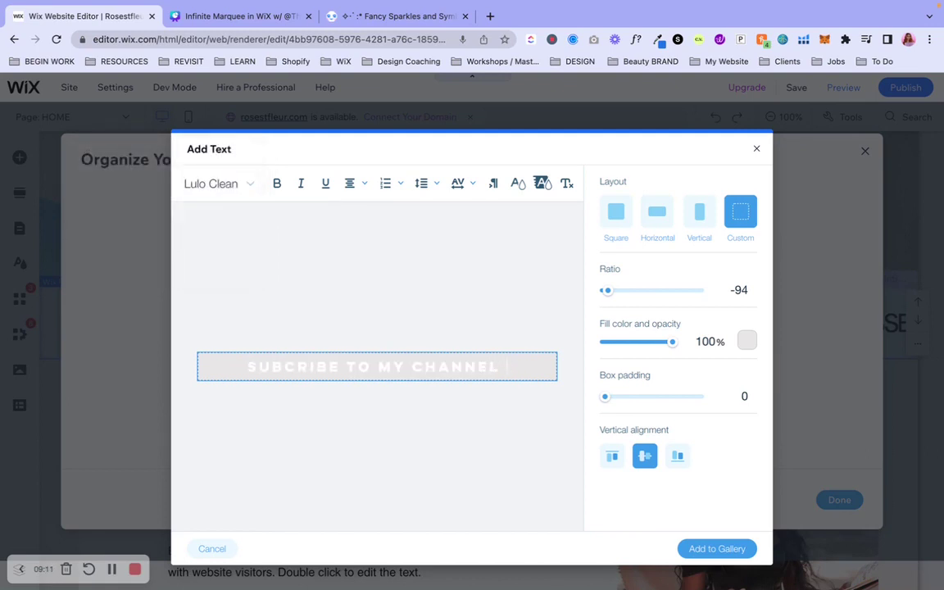
# Insert a person emoji at the end of the message text.
pyautogui.rightClick(518, 367)
pyautogui.click(544, 332)
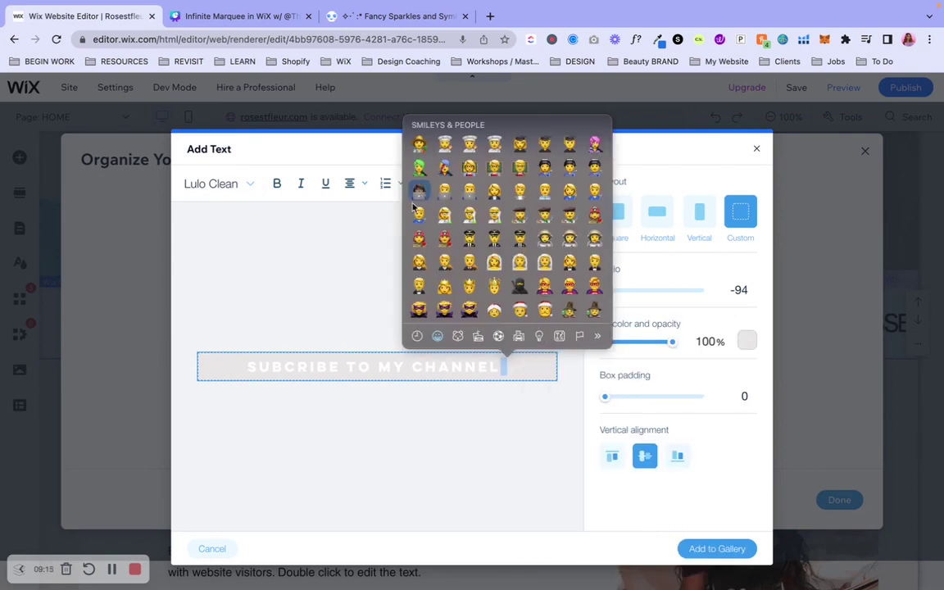
pyautogui.click(418, 191)
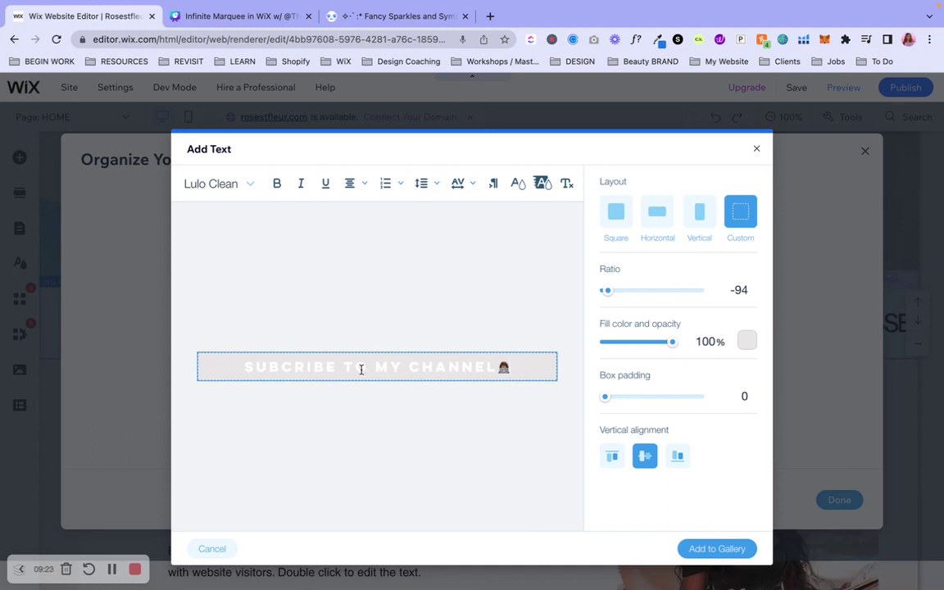
# Copy the line with its emoji and paste it so the message appears twice.
pyautogui.tripleClick(460, 373)
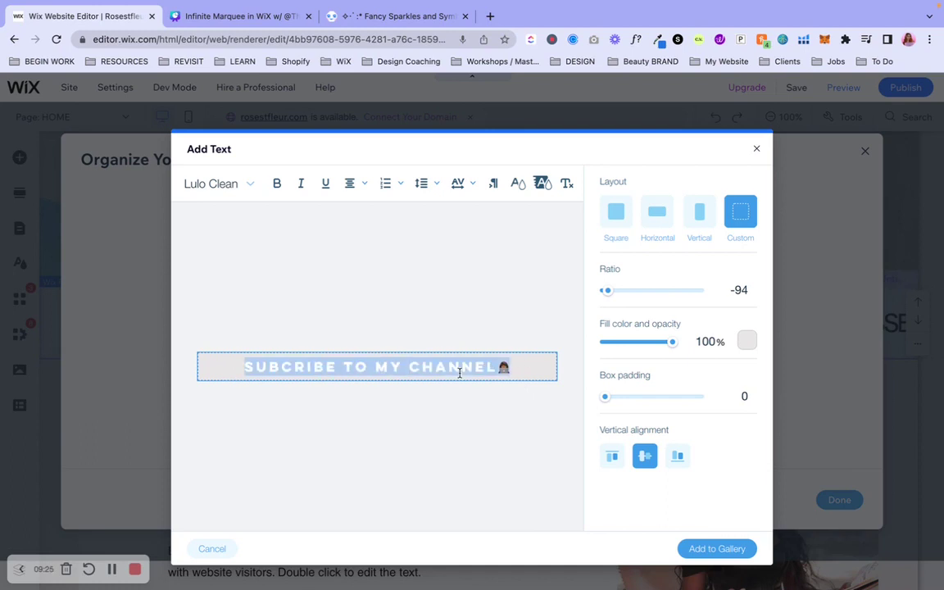
pyautogui.press('Right')
pyautogui.write('SUBCRIBE TO MY CHANNEL🙍')
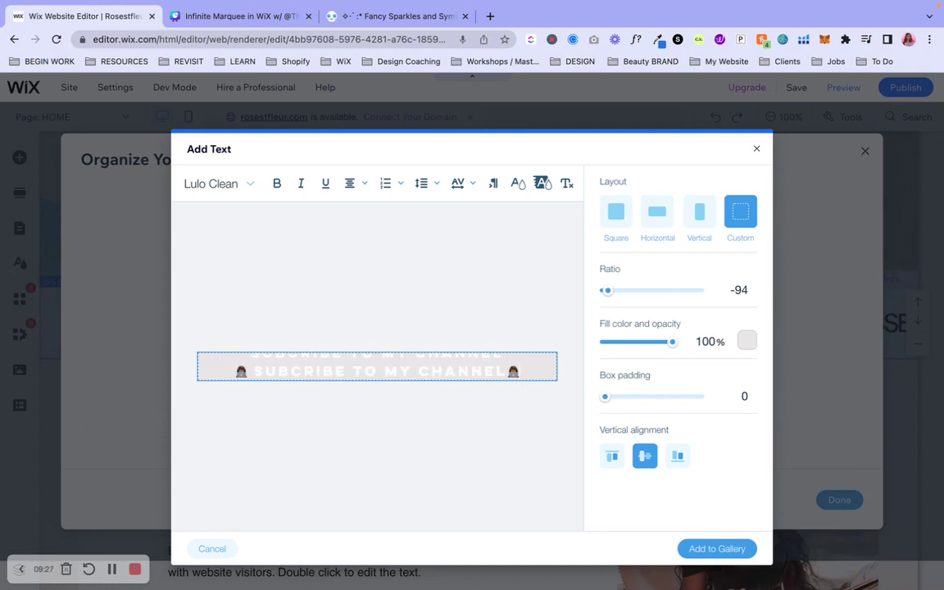
pyautogui.press('super+a')
pyautogui.click(211, 184)
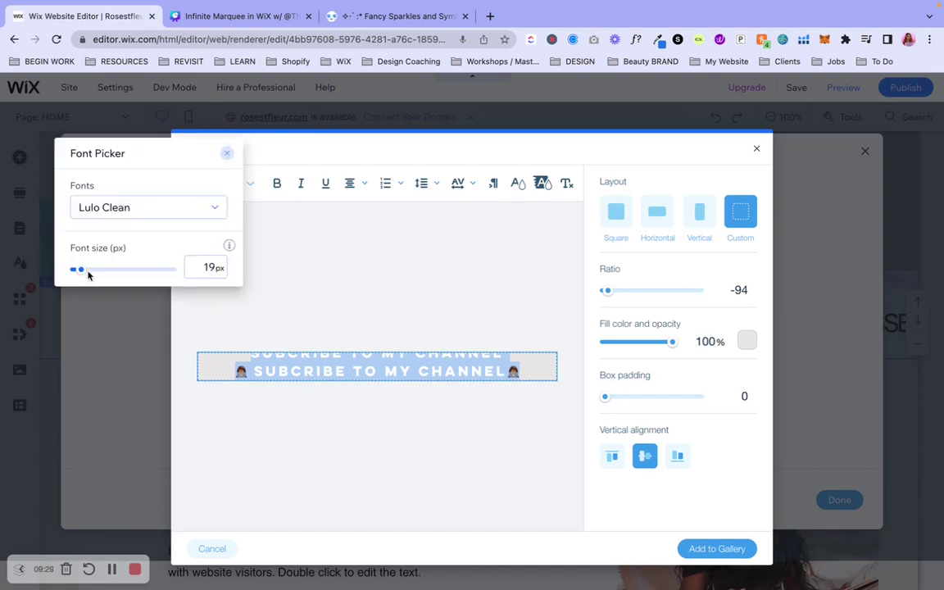
# Reduce the doubled message's font size to 12 px.
pyautogui.moveTo(89, 274); pyautogui.dragTo(75, 271)
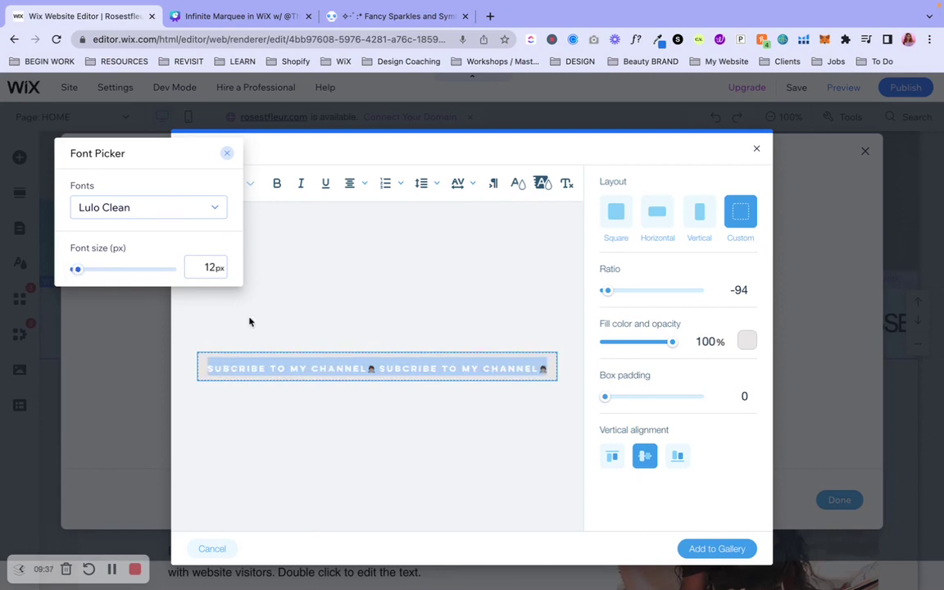
pyautogui.click(208, 269)
pyautogui.press('BackSpace')
pyautogui.write('3')
pyautogui.press('Return')
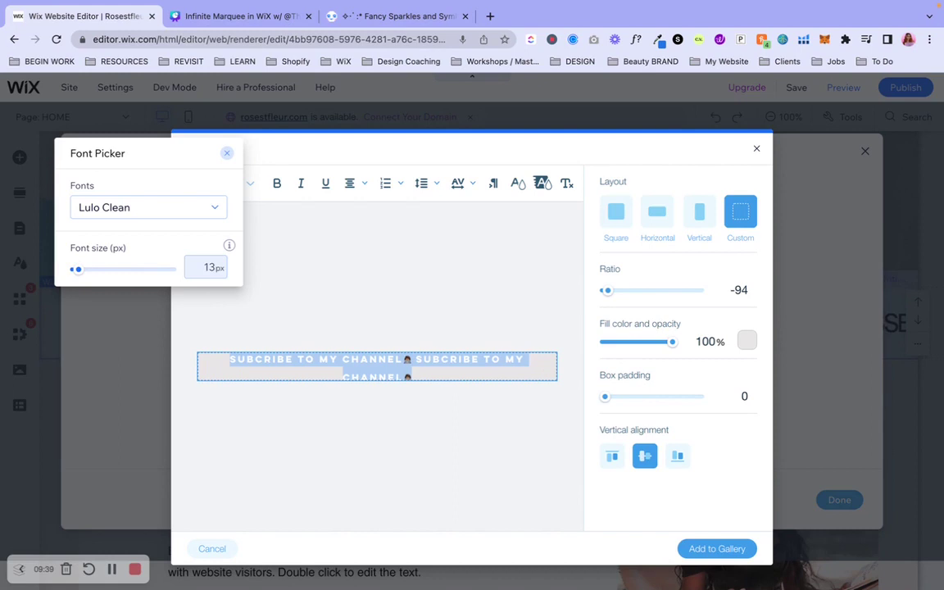
pyautogui.click(210, 269)
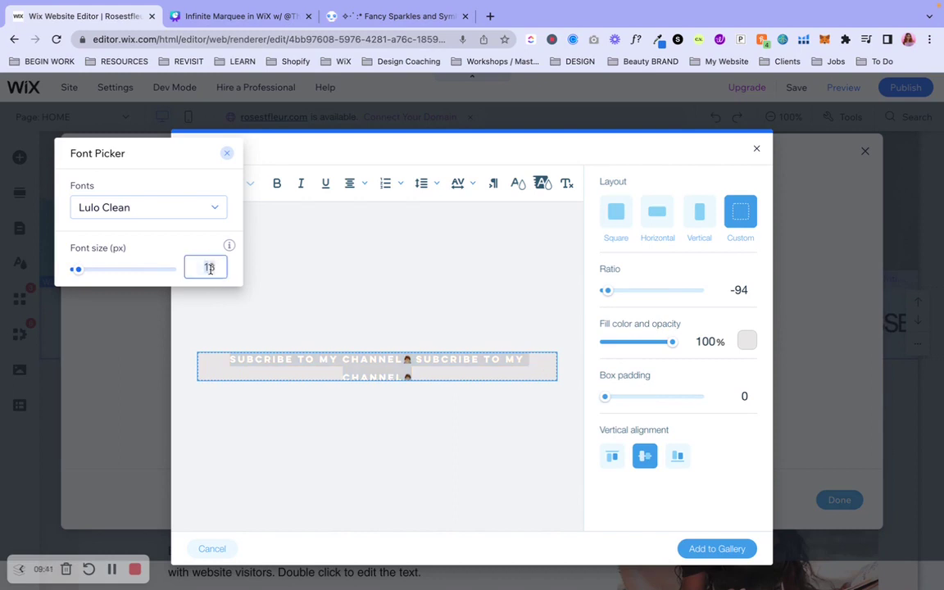
pyautogui.press('BackSpace')
pyautogui.write('2')
pyautogui.press('Return')
pyautogui.click(364, 368)
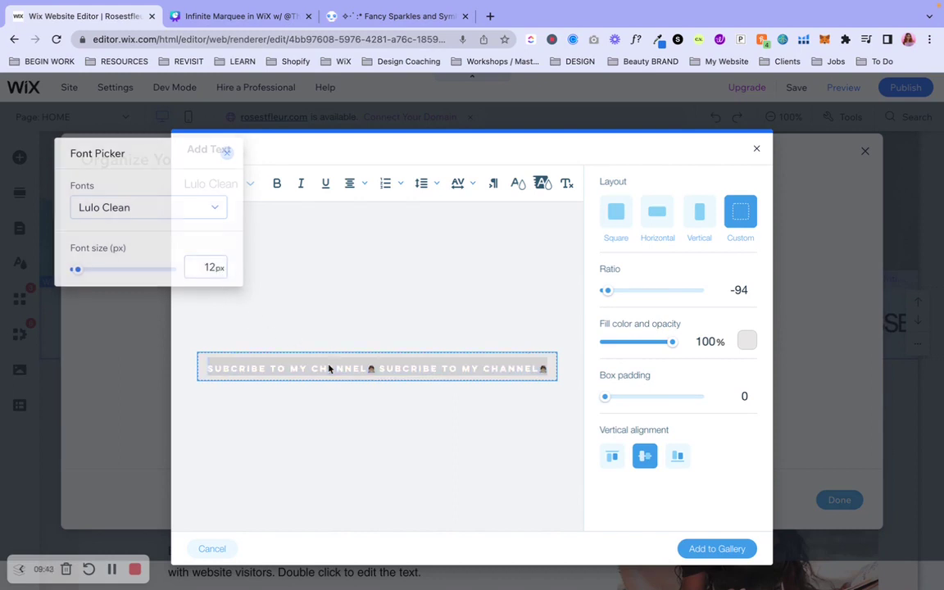
# Choose a letter-spacing value for the marquee text from the AV dropdown.
pyautogui.tripleClick(548, 368)
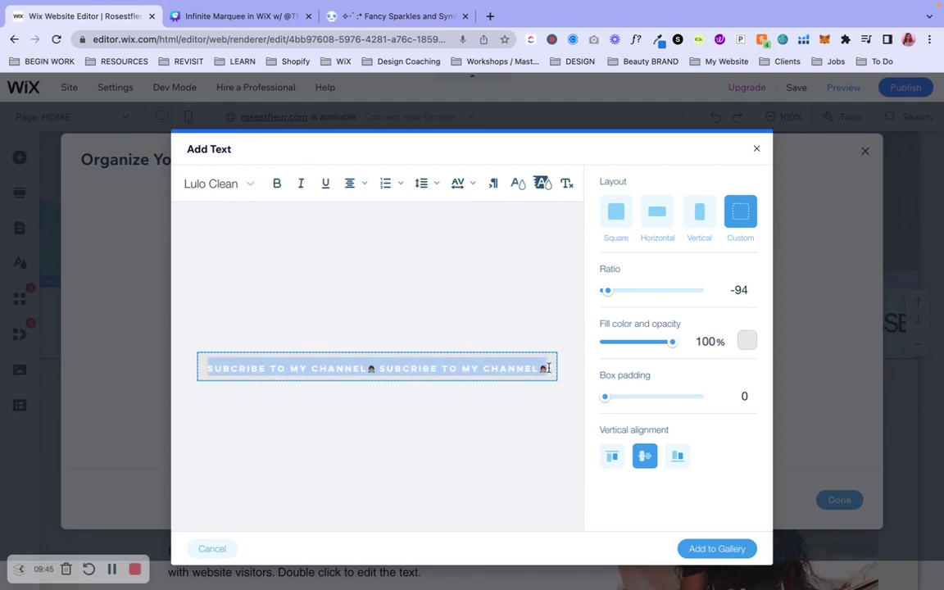
pyautogui.click(202, 368)
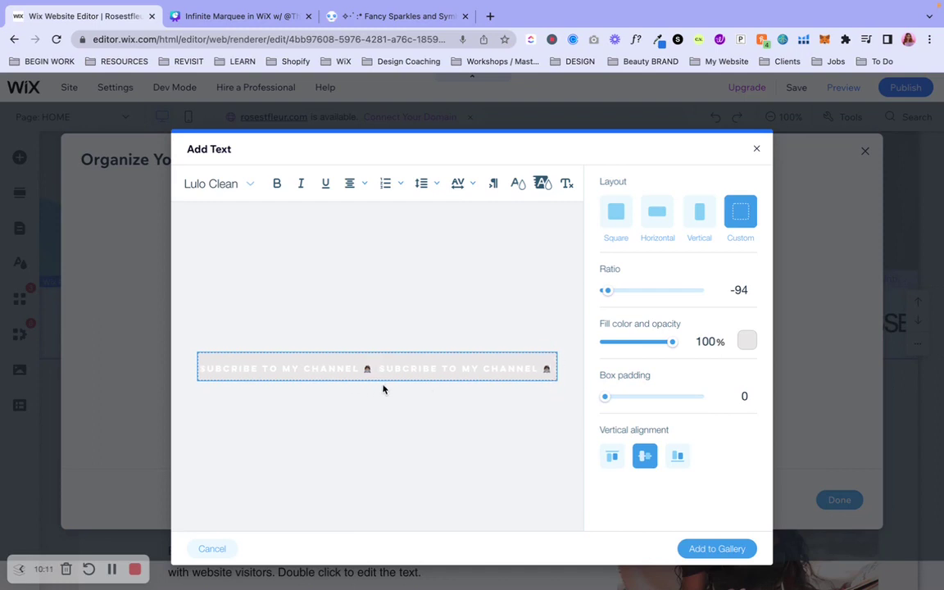
pyautogui.click(458, 183)
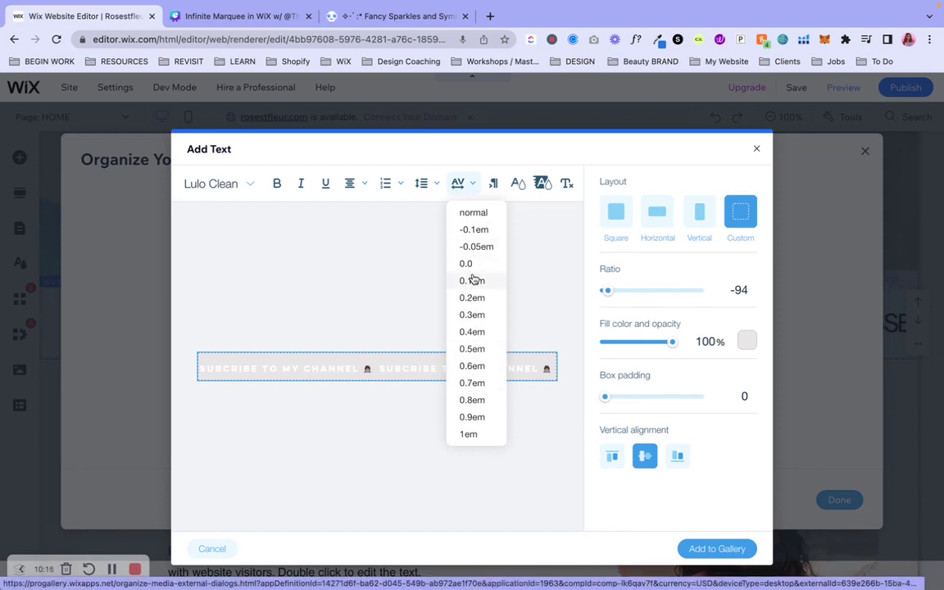
pyautogui.click(398, 300)
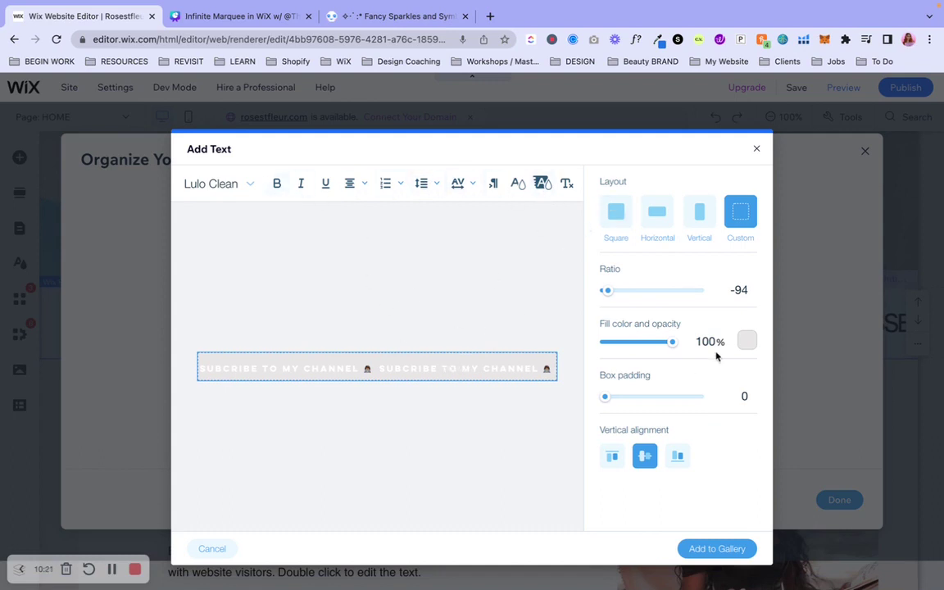
# Give the text item a pink #FBC2E6 fill and add it to the gallery.
pyautogui.click(747, 341)
pyautogui.click(684, 422)
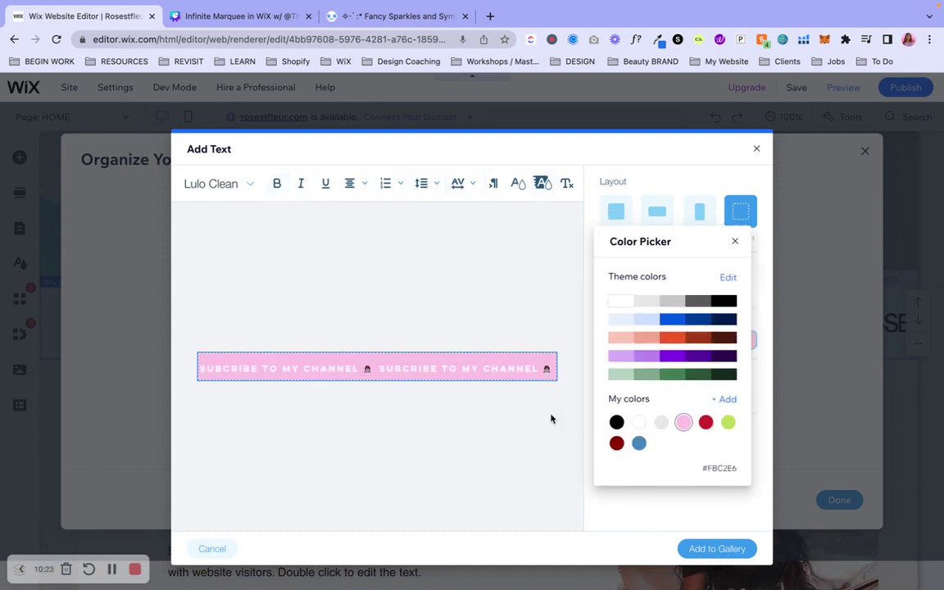
pyautogui.click(499, 369)
pyautogui.click(721, 548)
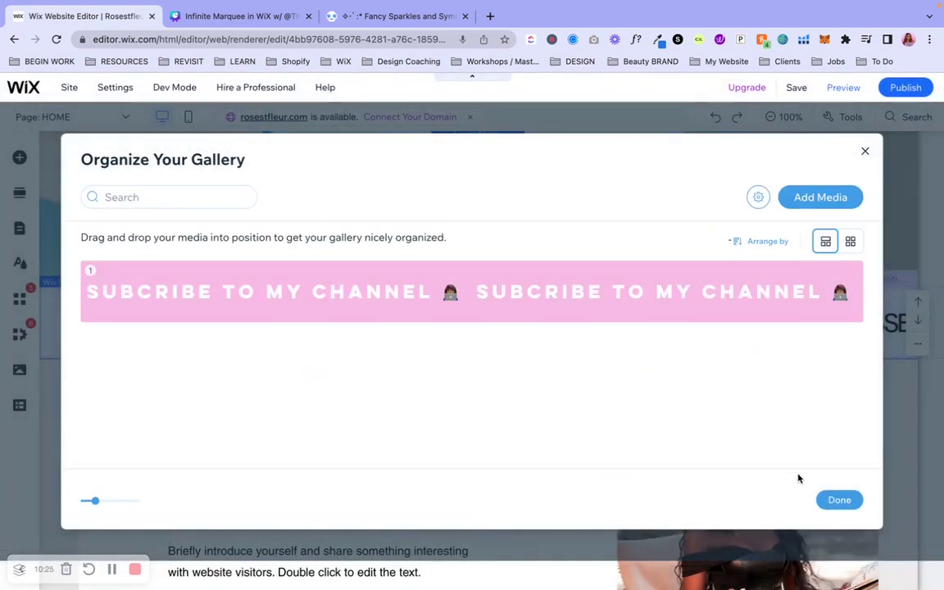
pyautogui.click(838, 500)
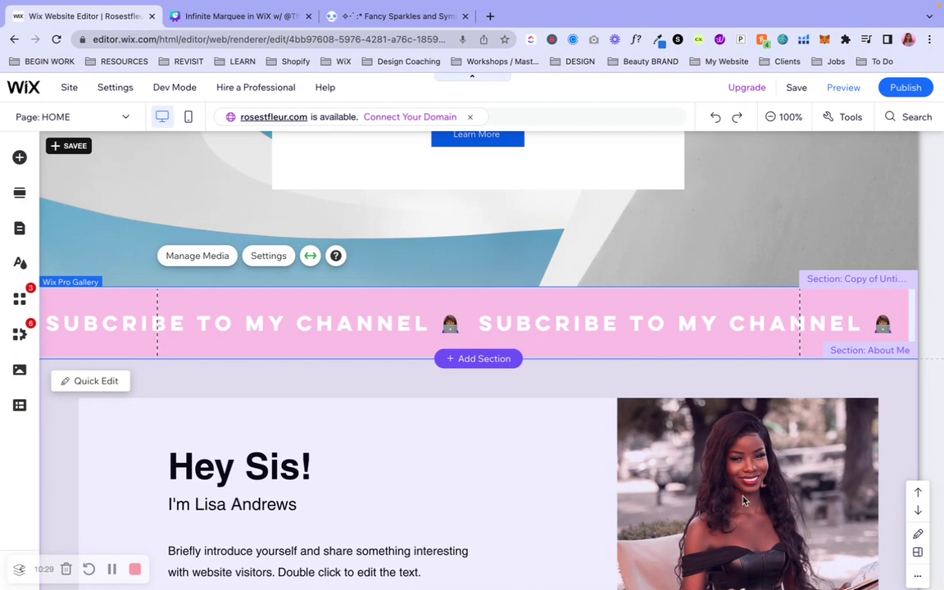
pyautogui.click(655, 341)
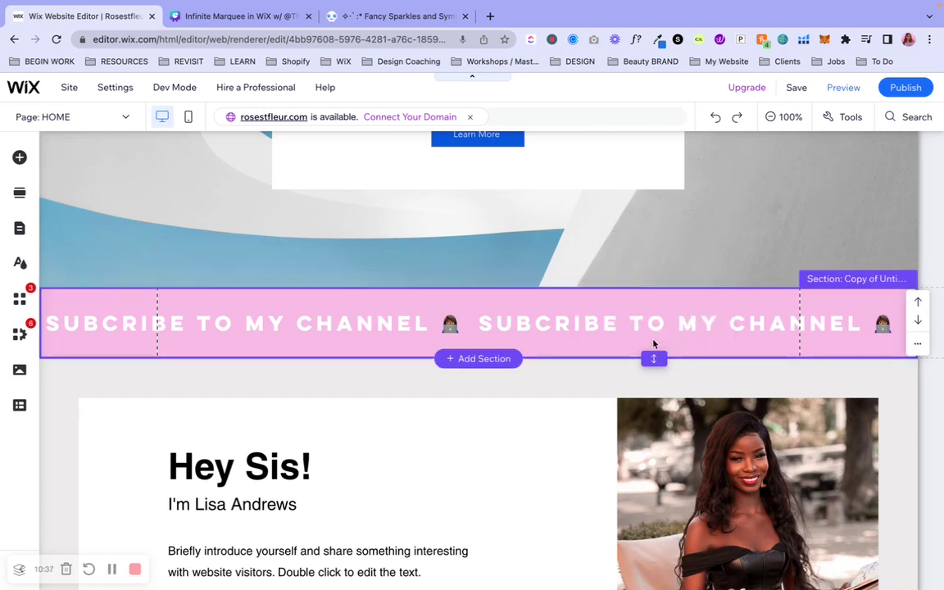
# Shorten the pink SUBCRIBE TO MY CHANNEL marquee strip to about 74 px tall.
pyautogui.moveTo(599, 355); pyautogui.dragTo(600, 338)
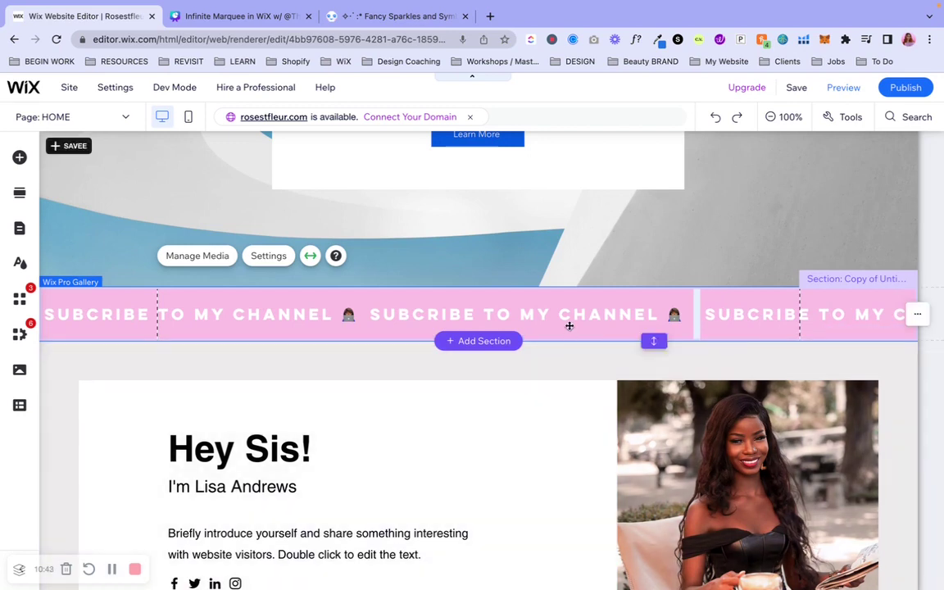
pyautogui.moveTo(573, 339); pyautogui.dragTo(572, 332)
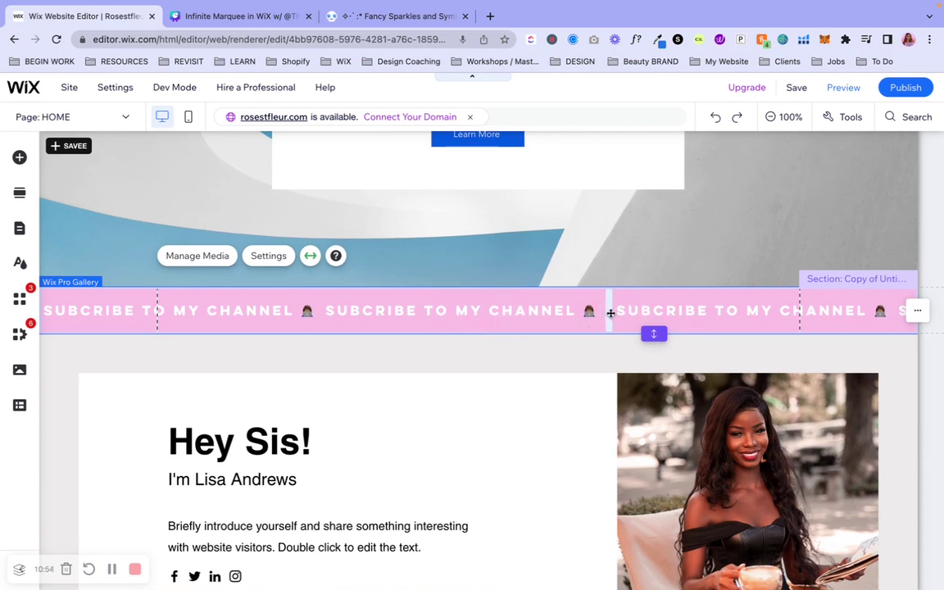
pyautogui.rightClick(610, 310)
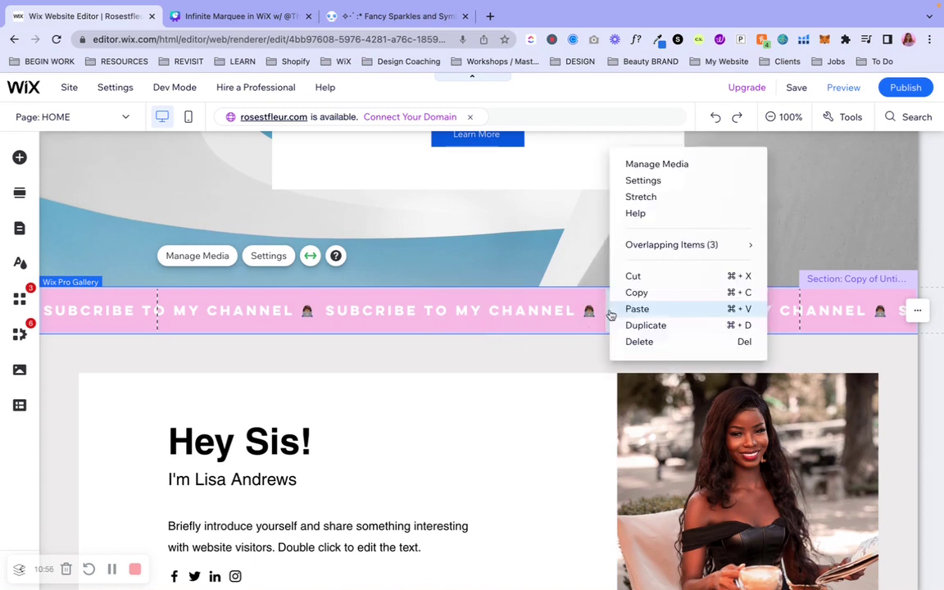
pyautogui.press('Escape')
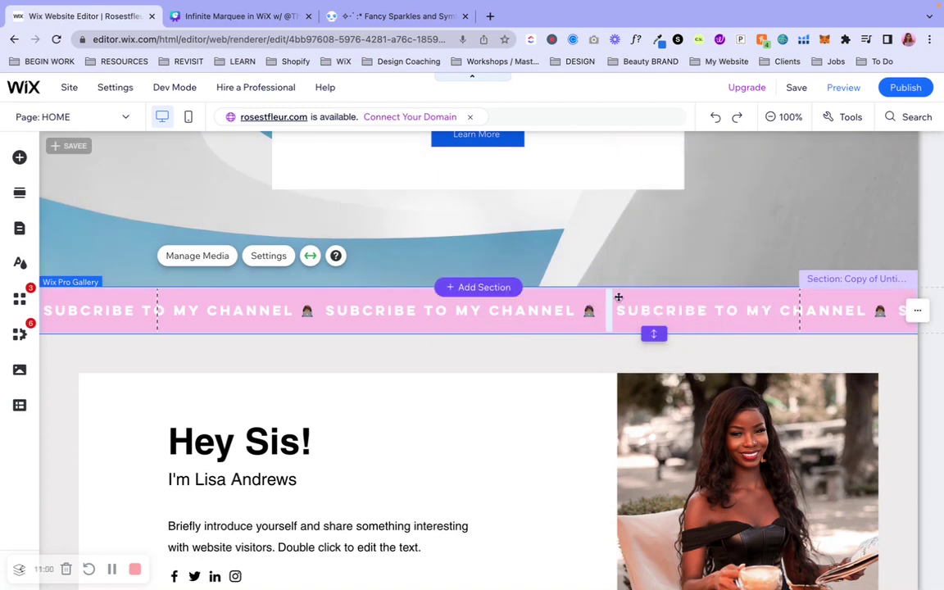
# Give the marquee's section a pink solid-colour background and trim it back to 71 px tall.
pyautogui.moveTo(654, 333); pyautogui.dragTo(653, 366)
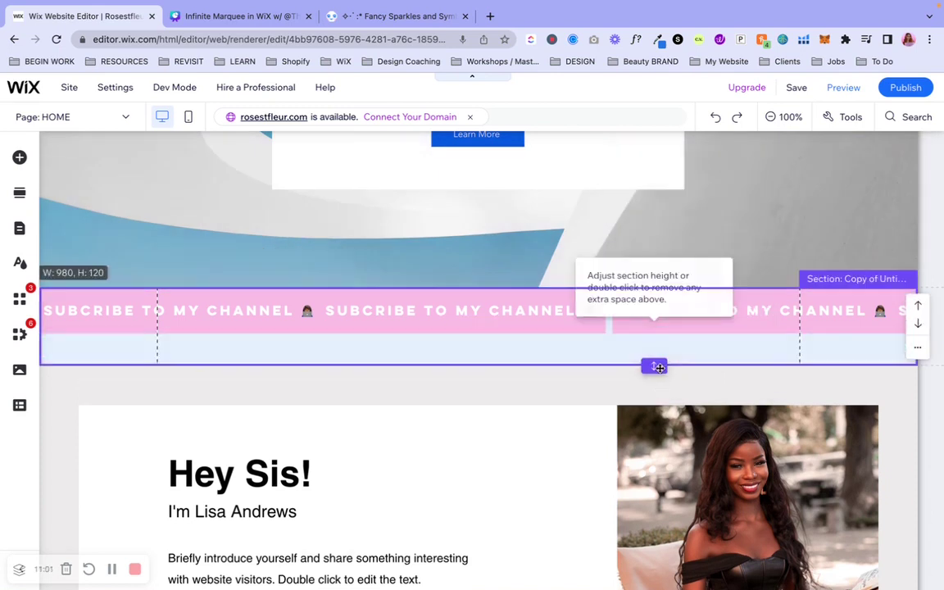
pyautogui.rightClick(609, 360)
pyautogui.click(681, 248)
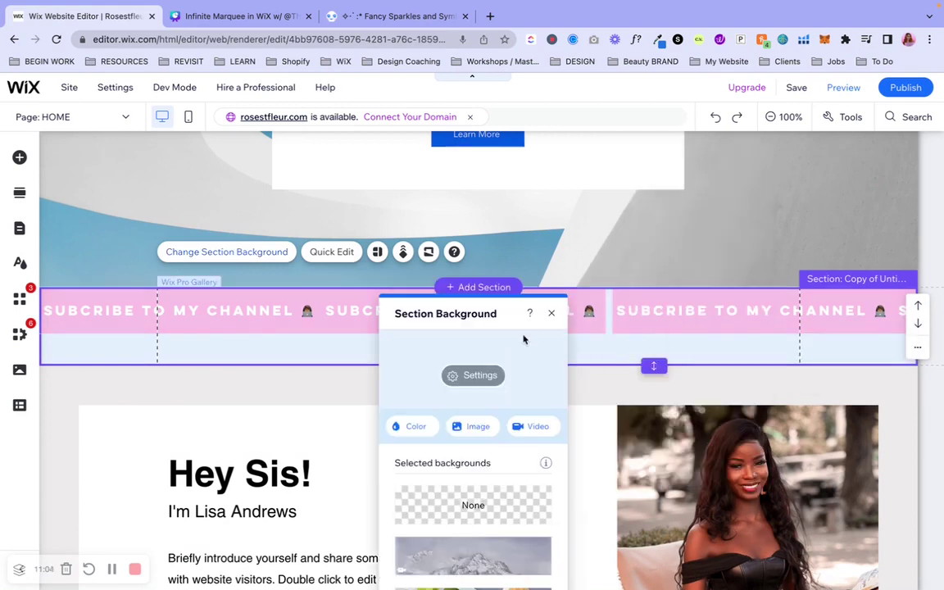
pyautogui.click(405, 425)
pyautogui.click(486, 526)
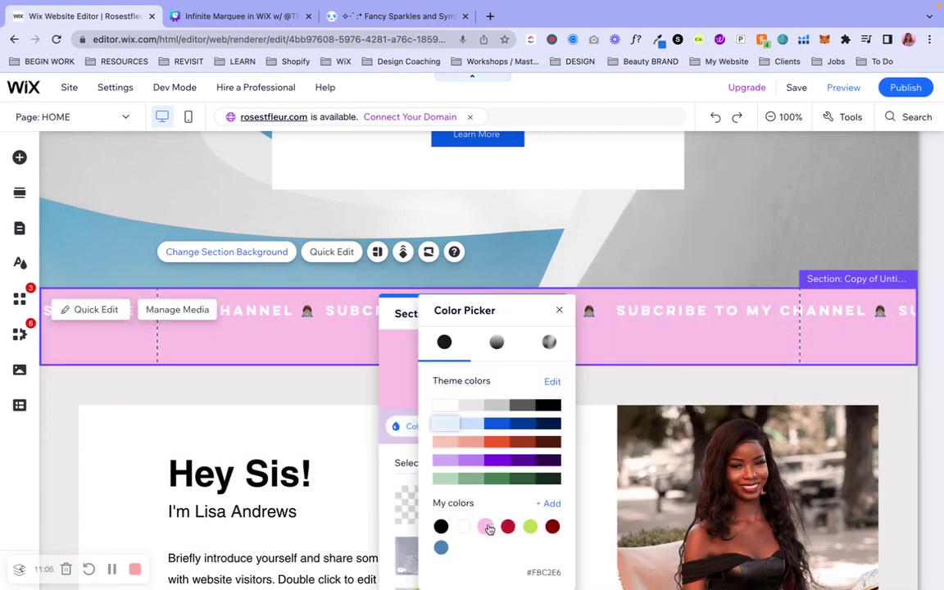
pyautogui.click(559, 310)
pyautogui.click(554, 315)
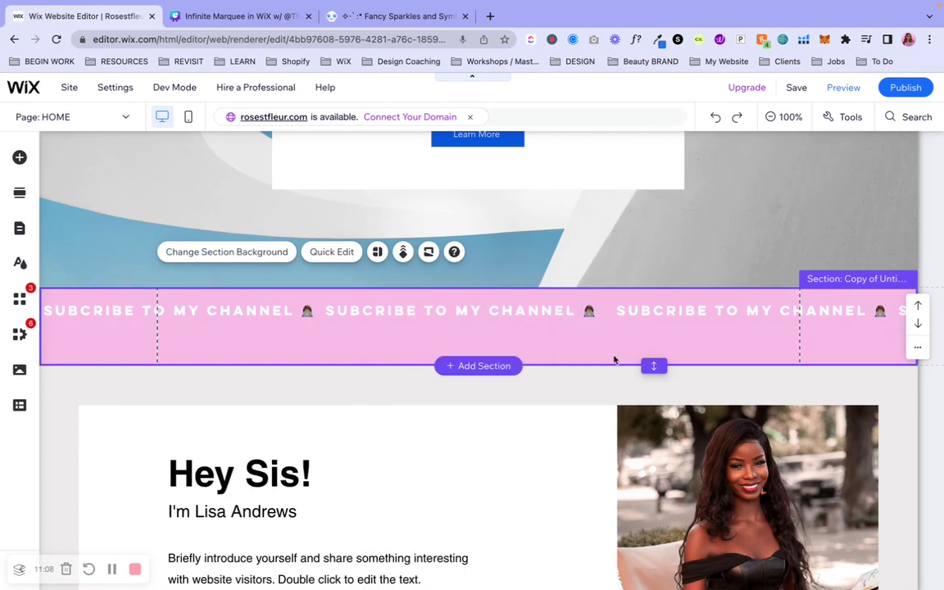
pyautogui.moveTo(653, 366); pyautogui.dragTo(654, 330)
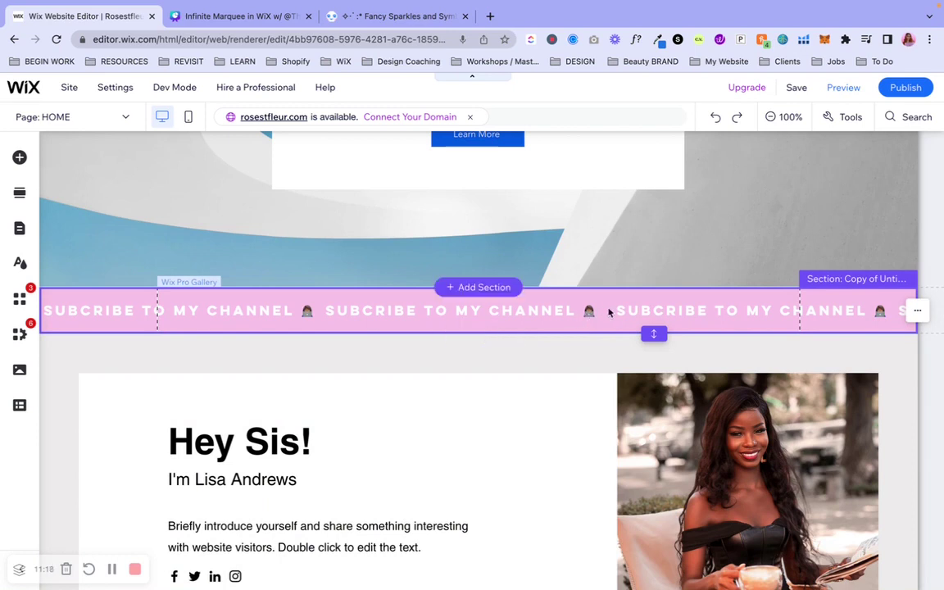
pyautogui.click(611, 309)
# In the gallery's media organizer, adjust the marquee text's letter spacing so each 'SUBCRIBE TO MY CHANNEL' phrase fits one line.
pyautogui.rightClick(611, 309)
pyautogui.press('Escape')
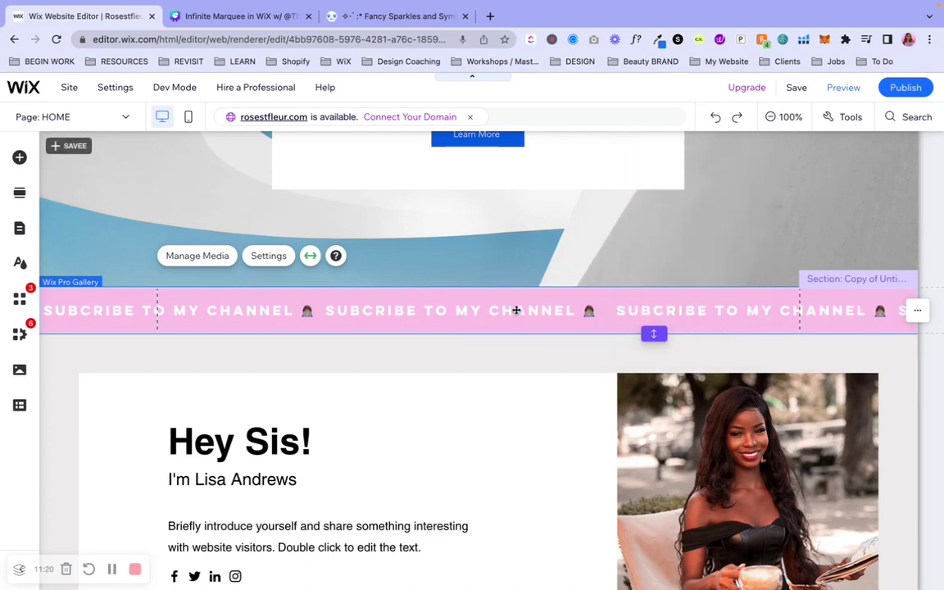
pyautogui.click(196, 256)
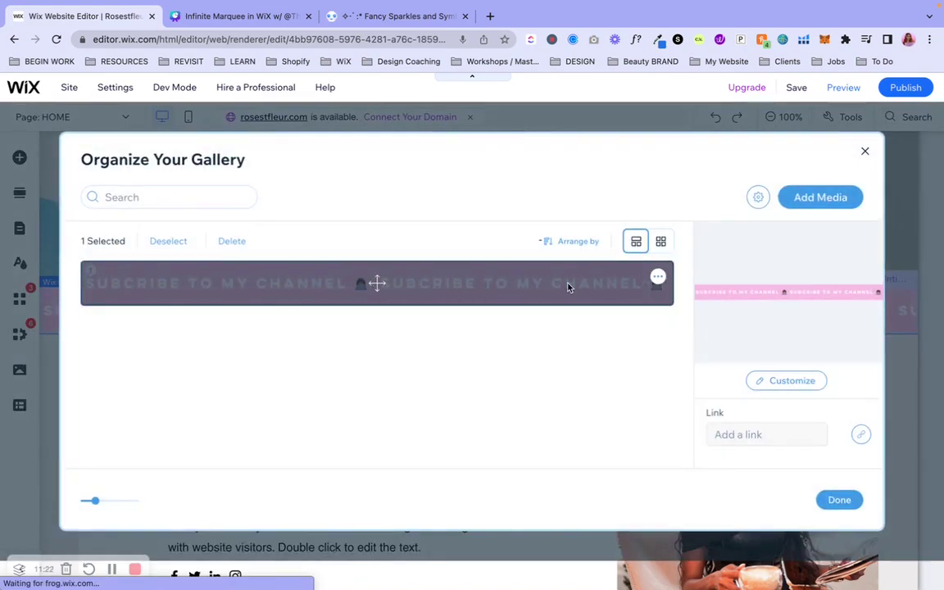
pyautogui.doubleClick(568, 287)
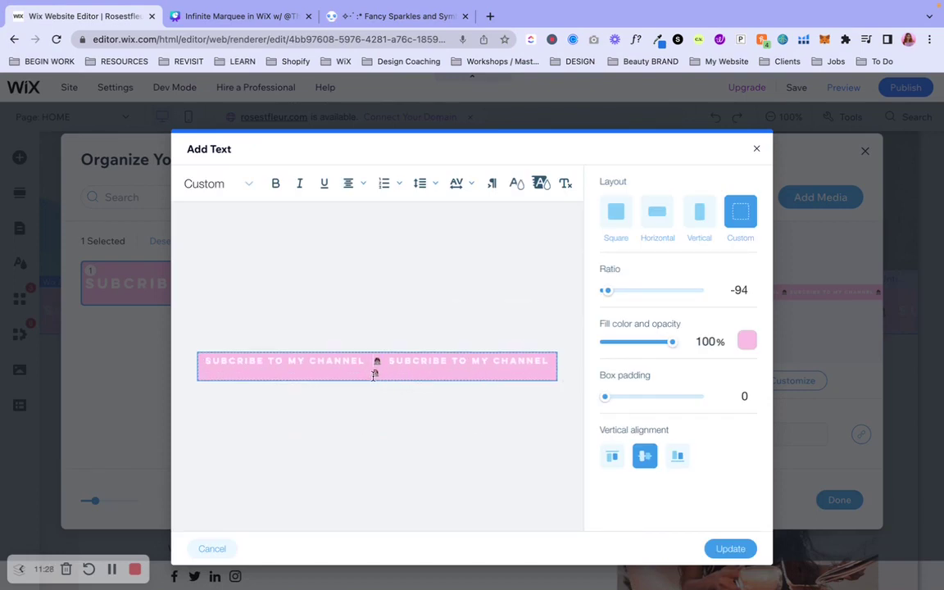
pyautogui.click(466, 185)
pyautogui.click(476, 267)
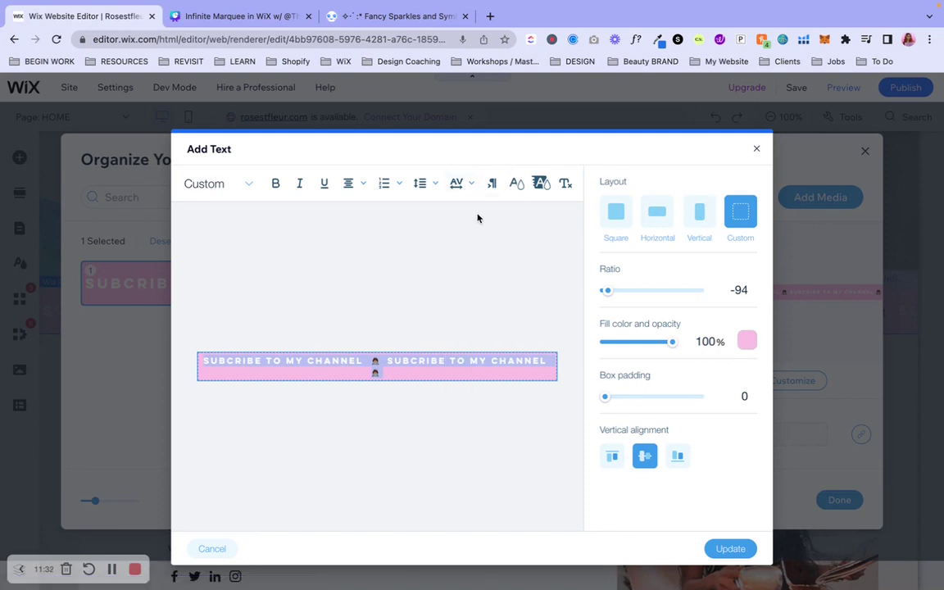
pyautogui.click(464, 186)
pyautogui.click(475, 248)
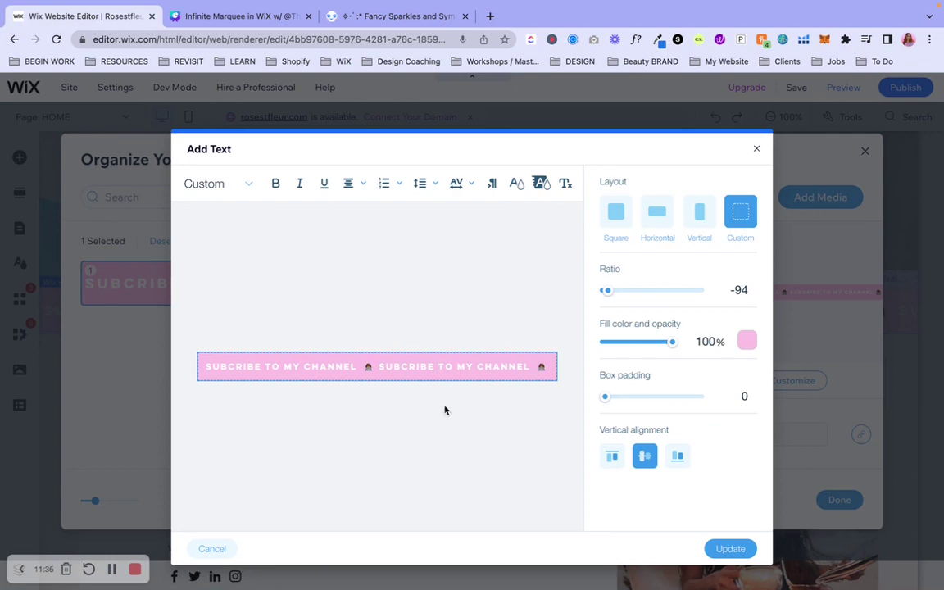
pyautogui.click(729, 550)
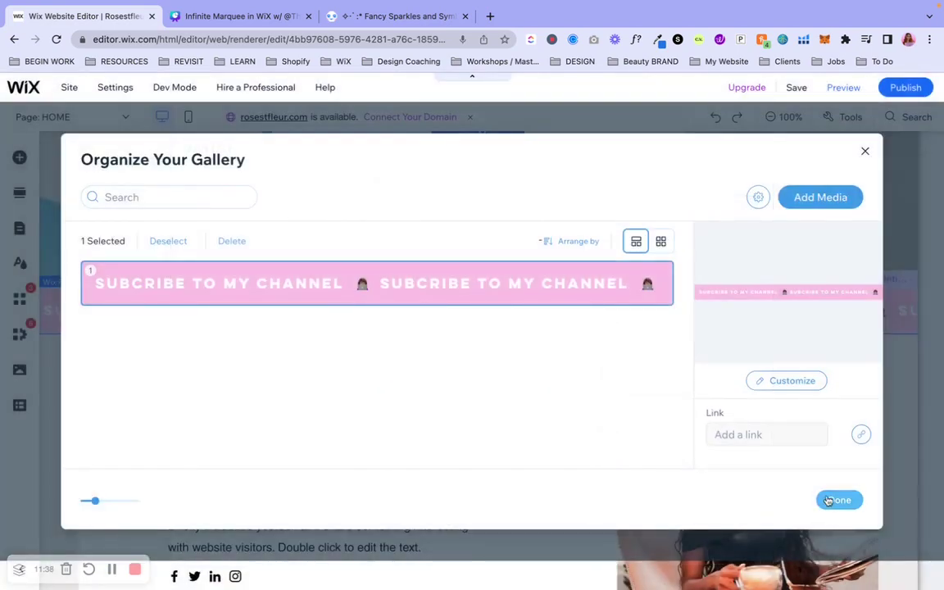
pyautogui.click(839, 500)
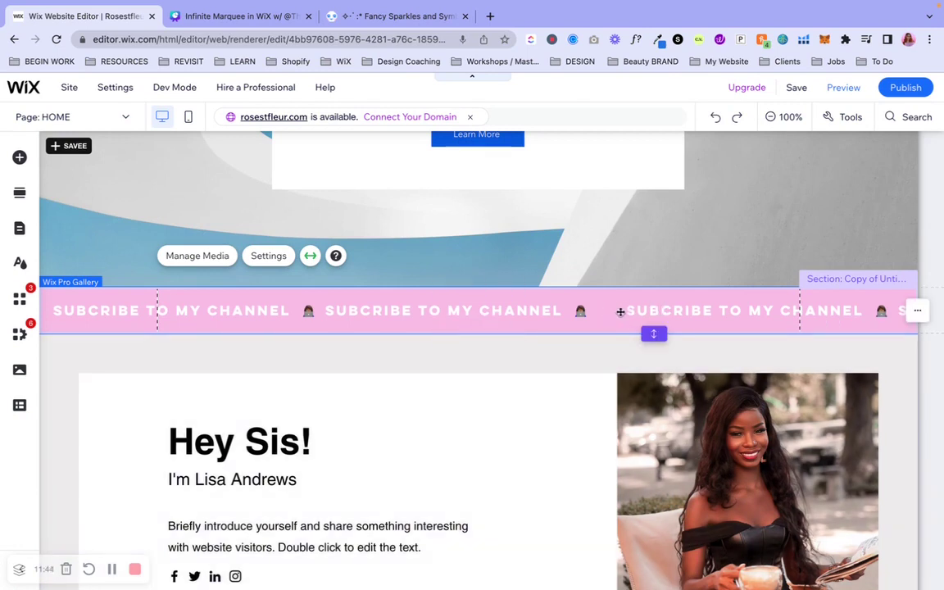
# Undo and redo to keep the shorter section, then select all the marquee text for editing.
pyautogui.click(714, 120)
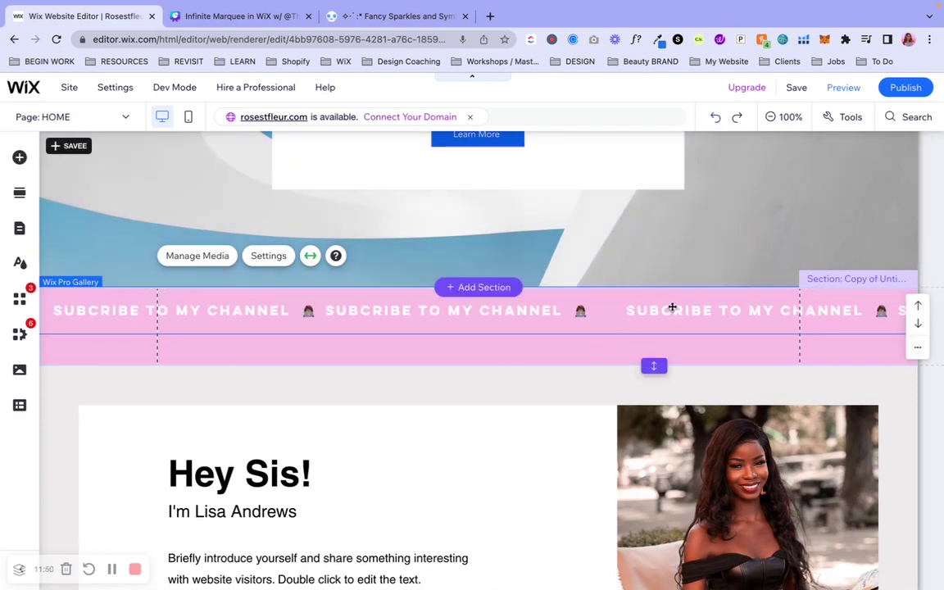
pyautogui.click(736, 122)
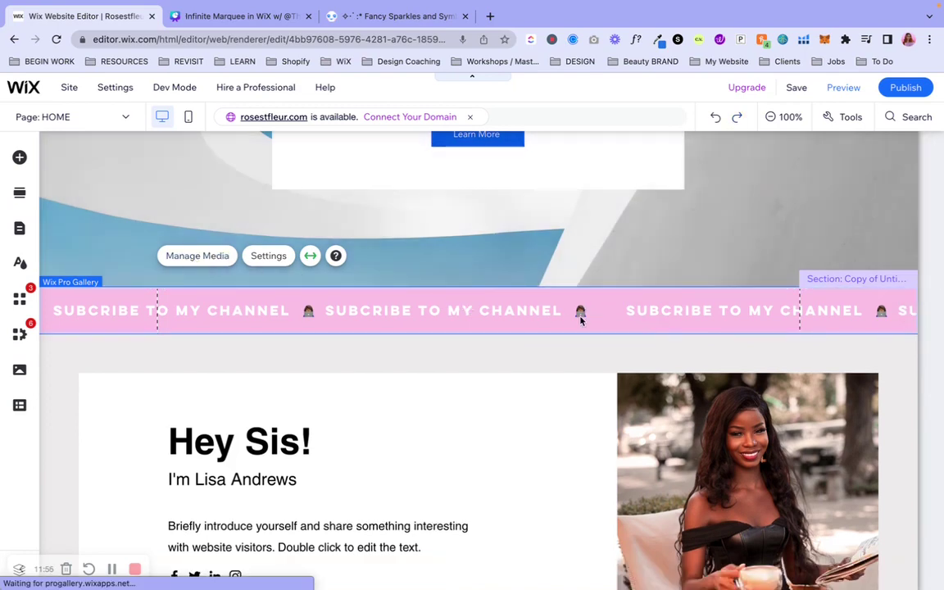
pyautogui.doubleClick(580, 320)
pyautogui.click(774, 379)
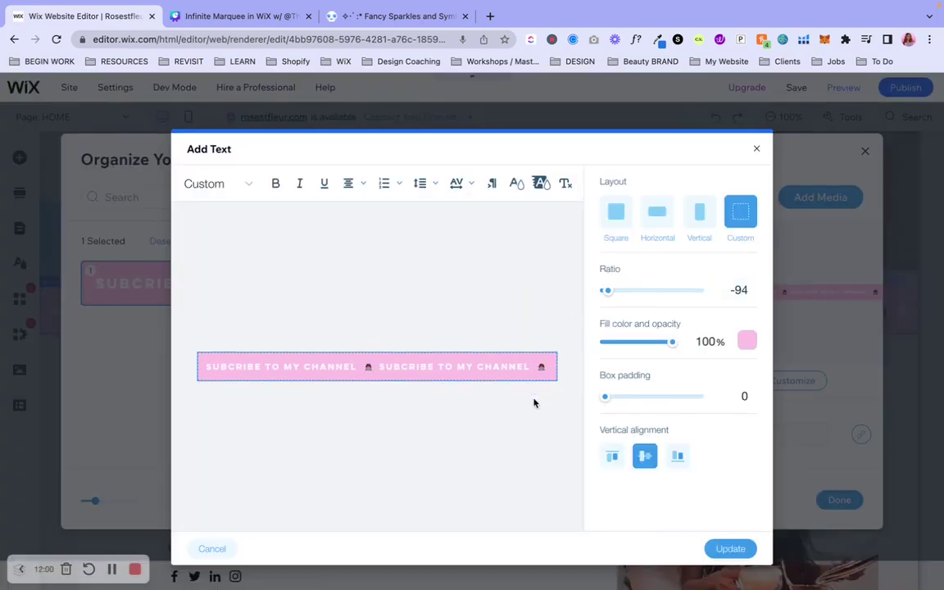
pyautogui.click(532, 366)
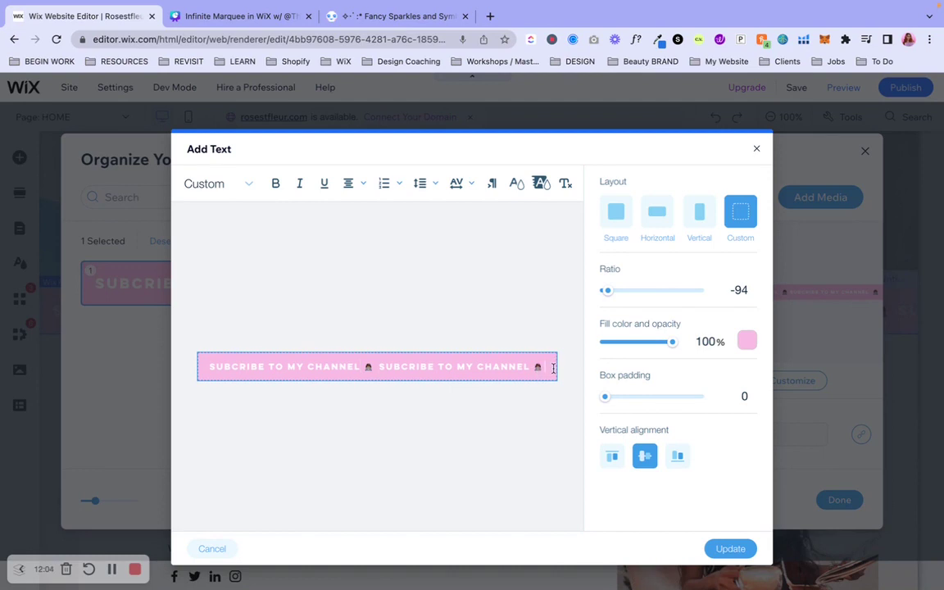
pyautogui.press('super+a')
# Set the marquee text's font size to 12 px.
pyautogui.click(235, 183)
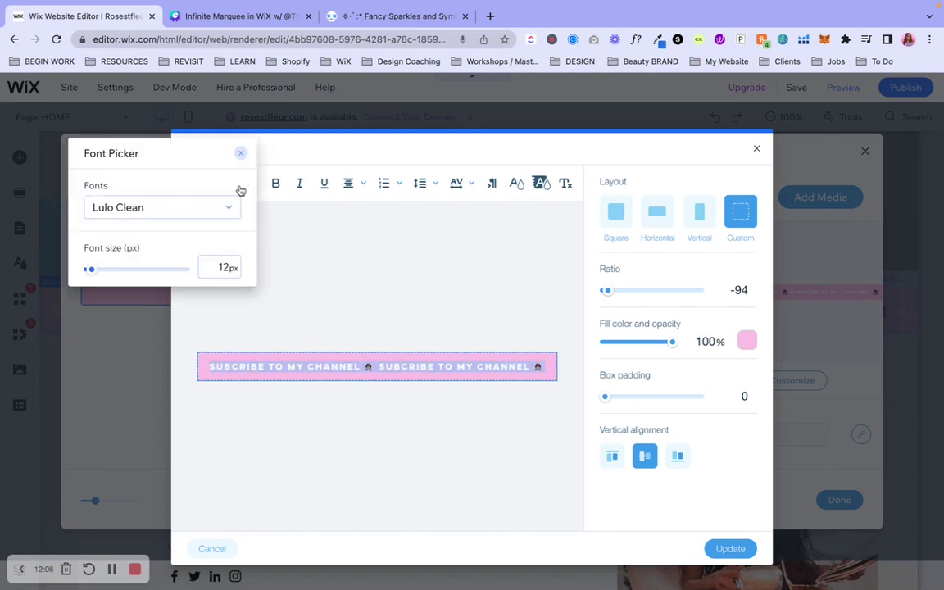
pyautogui.click(227, 270)
pyautogui.write('3')
pyautogui.press('Return')
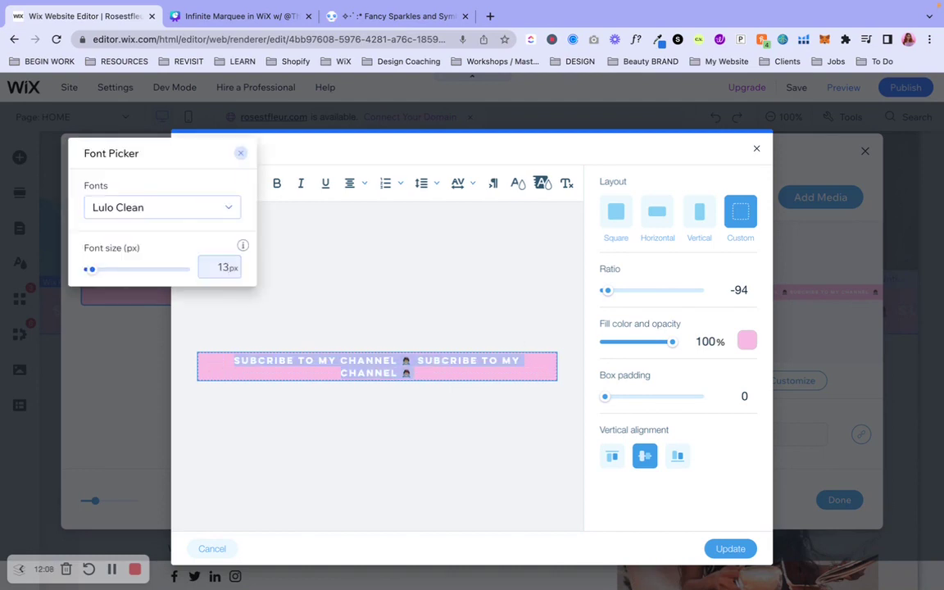
pyautogui.click(226, 270)
pyautogui.press('BackSpace')
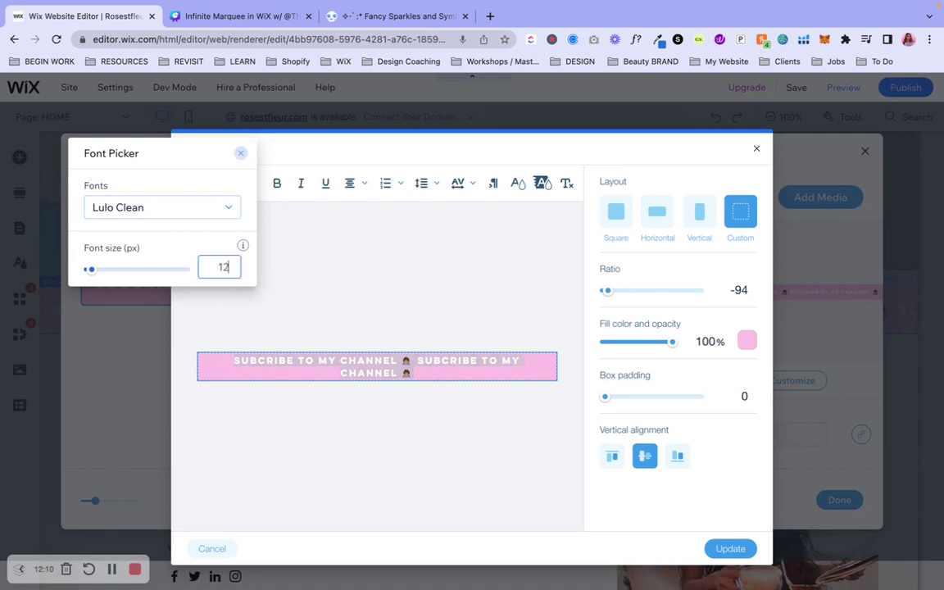
pyautogui.write('2')
pyautogui.press('Return')
# Widen the marquee text's letter spacing, apply the changes and preview the page.
pyautogui.click(470, 183)
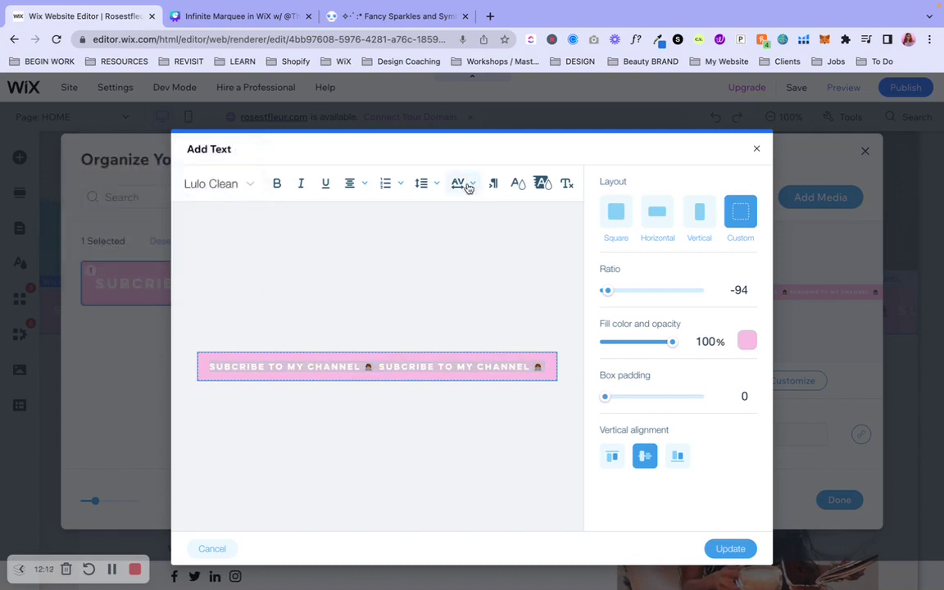
pyautogui.click(468, 183)
pyautogui.click(483, 263)
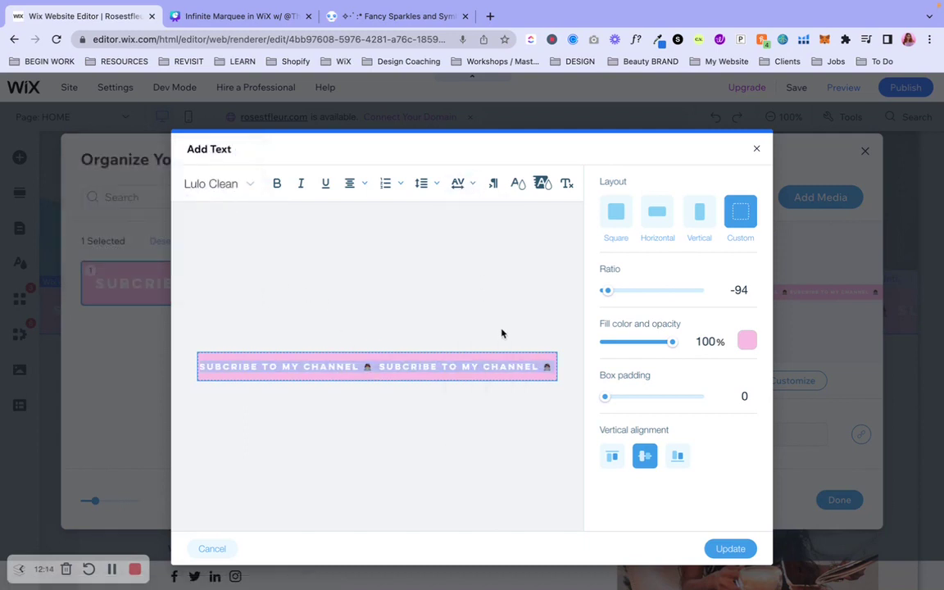
pyautogui.click(729, 548)
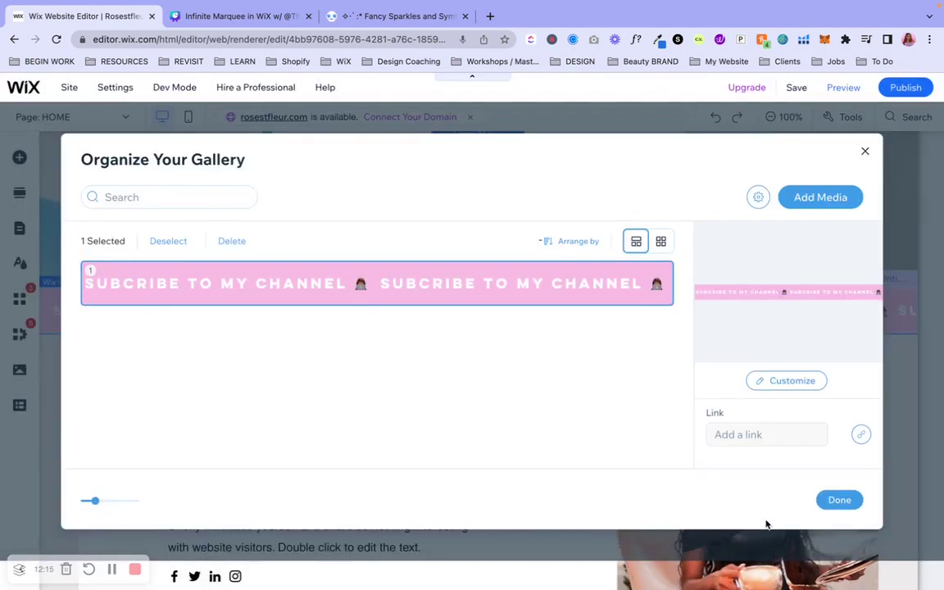
pyautogui.click(837, 501)
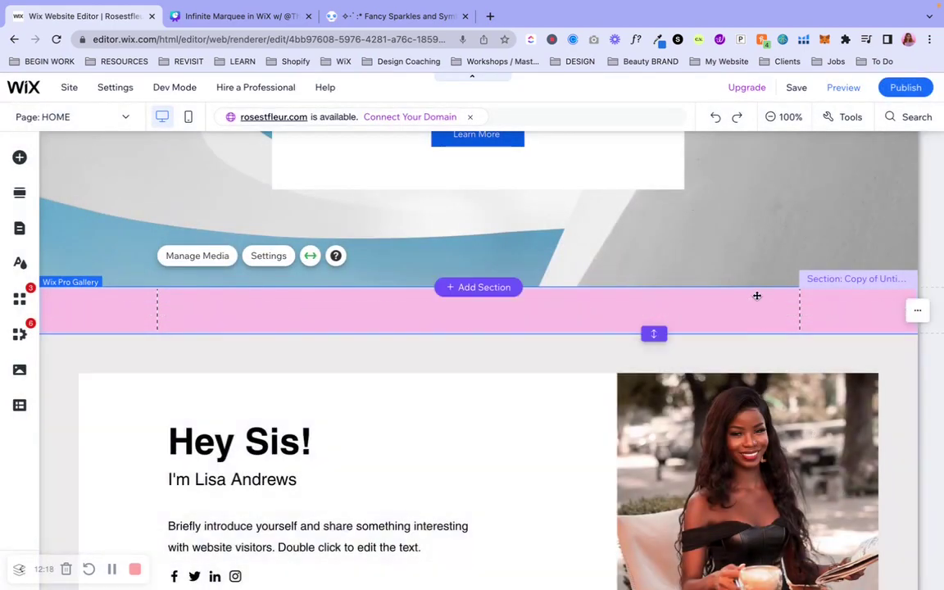
pyautogui.click(843, 87)
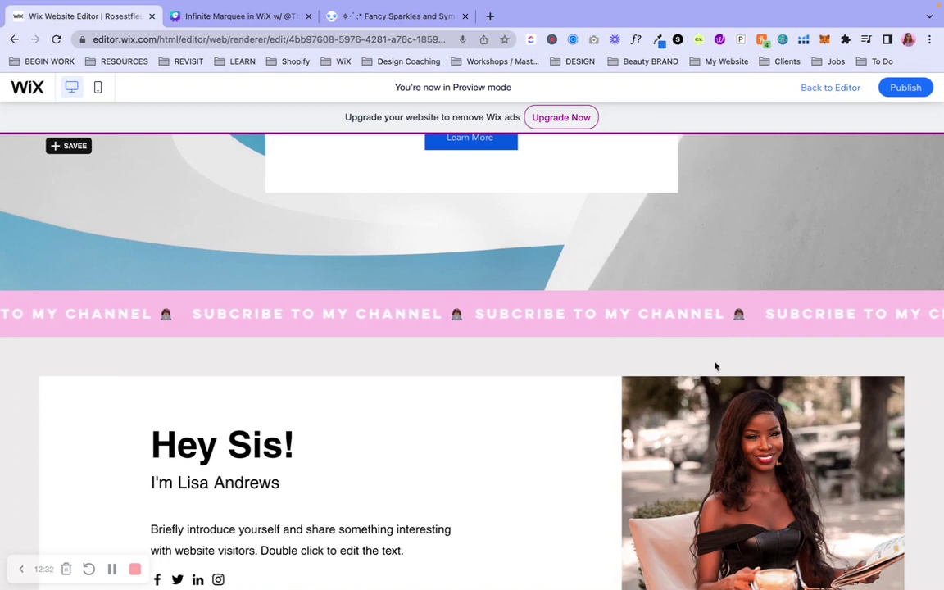
# Scroll up the preview to see the pink subscribe marquee and the AS SEEN IN logo strip.
pyautogui.scroll(10, 663, 358)
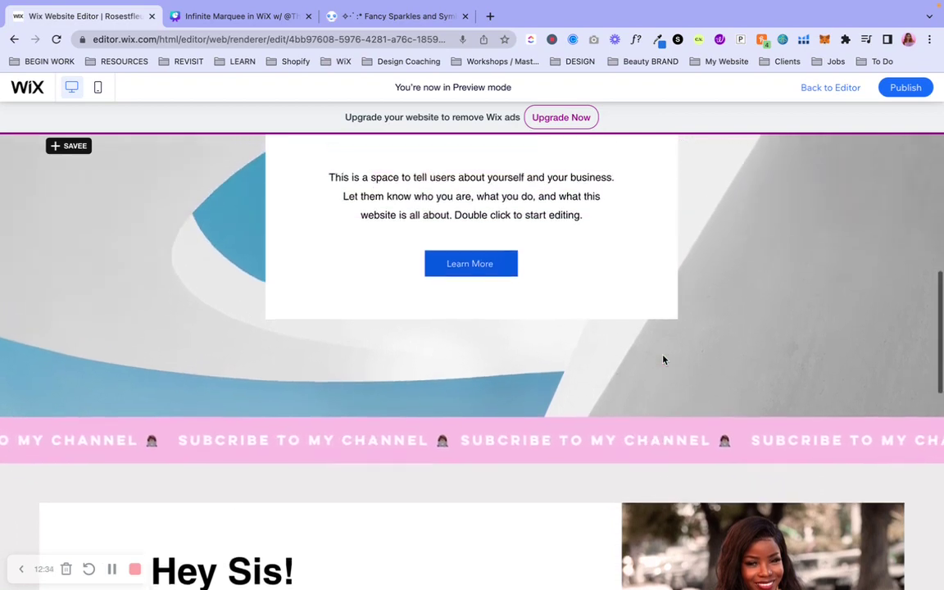
pyautogui.scroll(3, 607, 418)
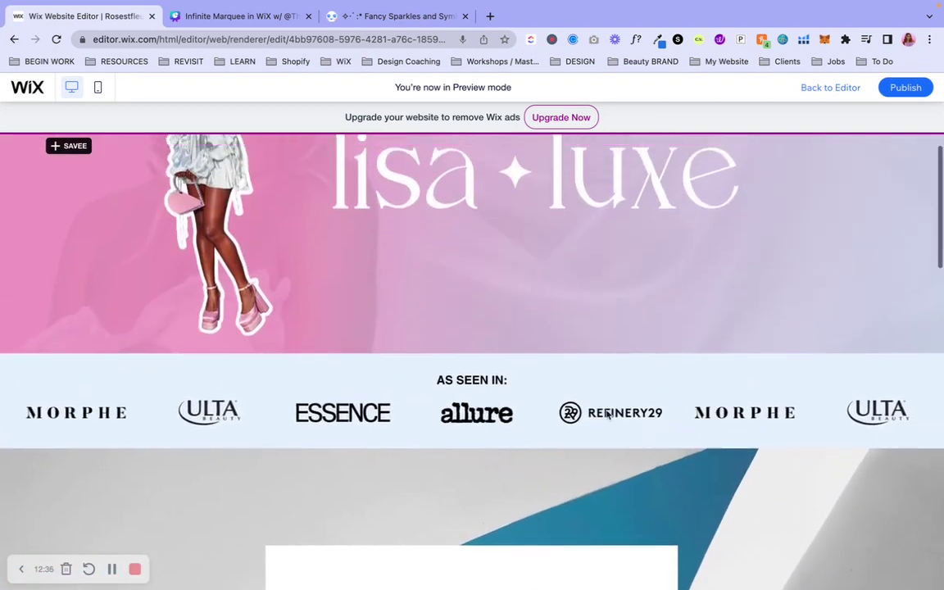